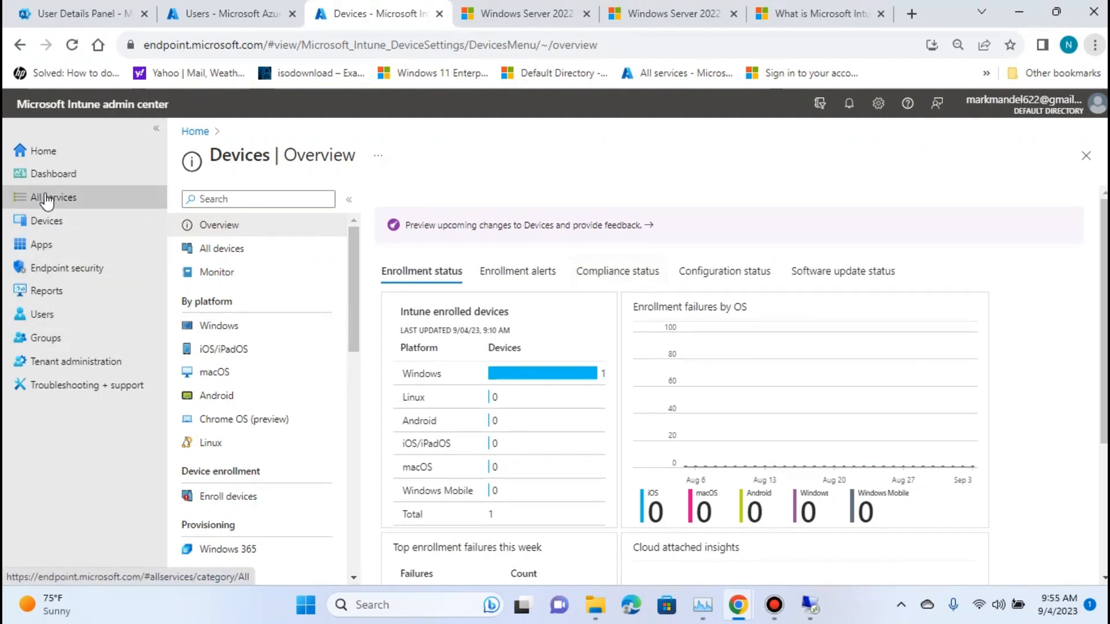
Open the Windows enrollment settings for devices and view the Windows Autopilot devices list.
click(52, 152)
click(56, 199)
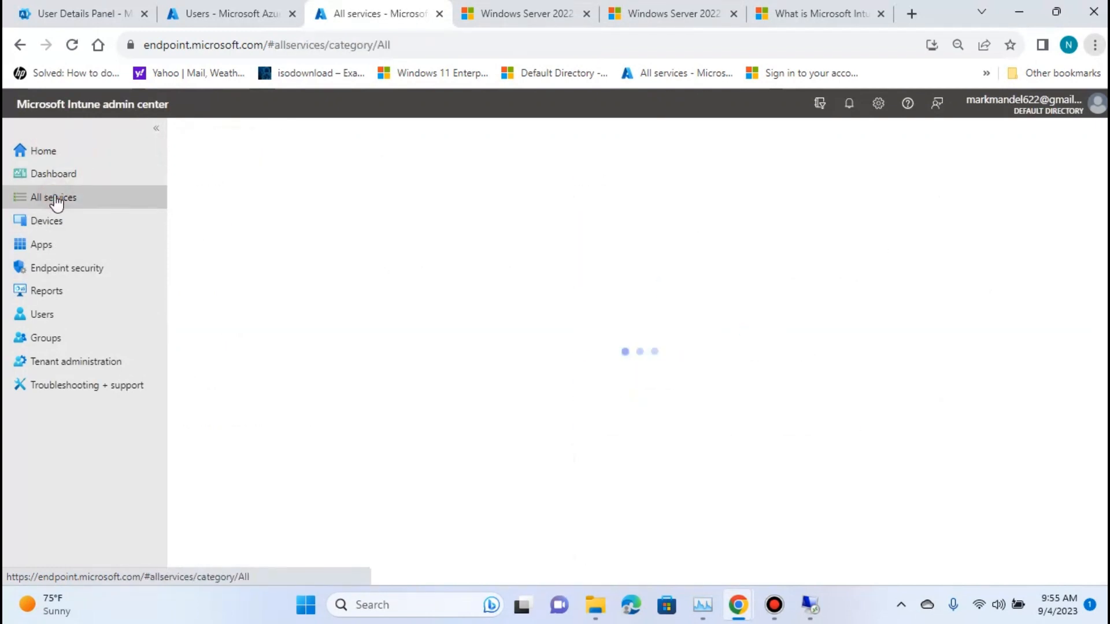
click(63, 223)
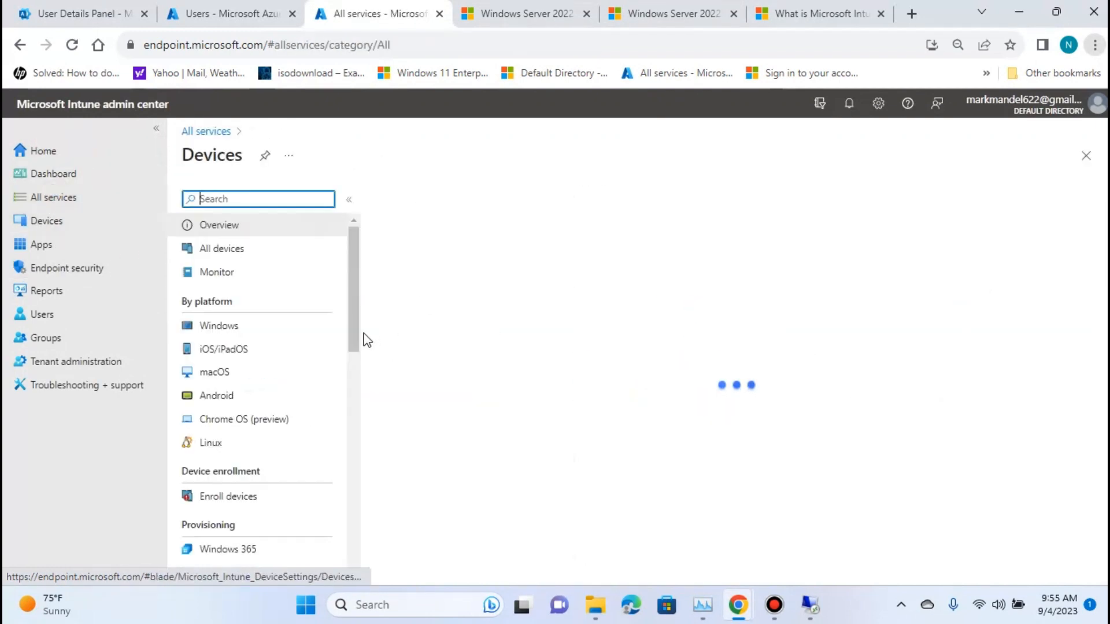
click(248, 498)
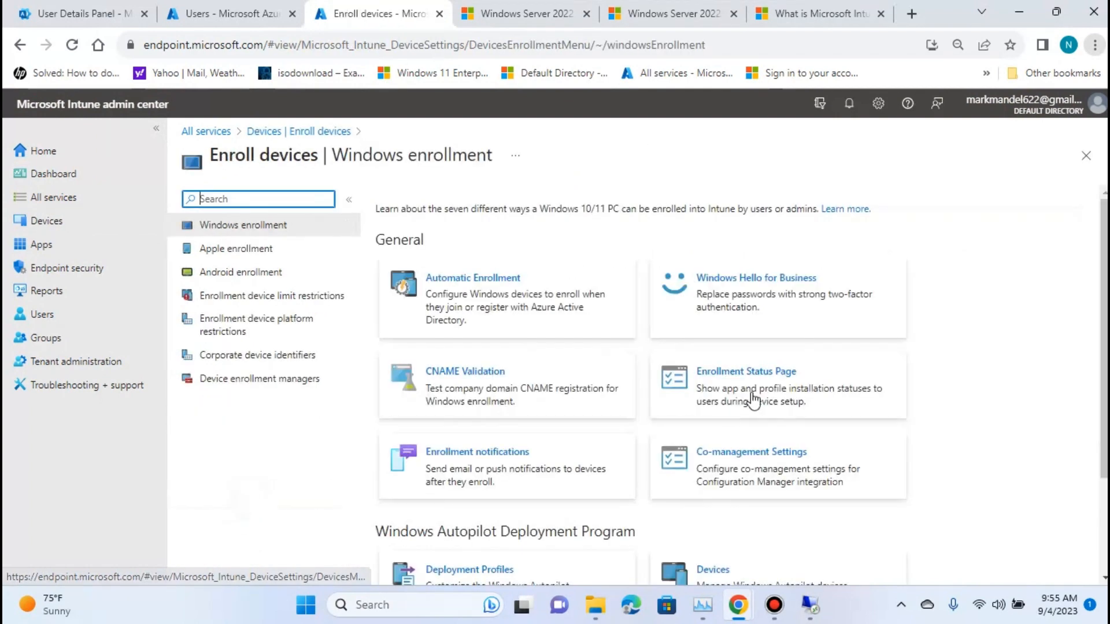
scroll(753, 399, down, 2)
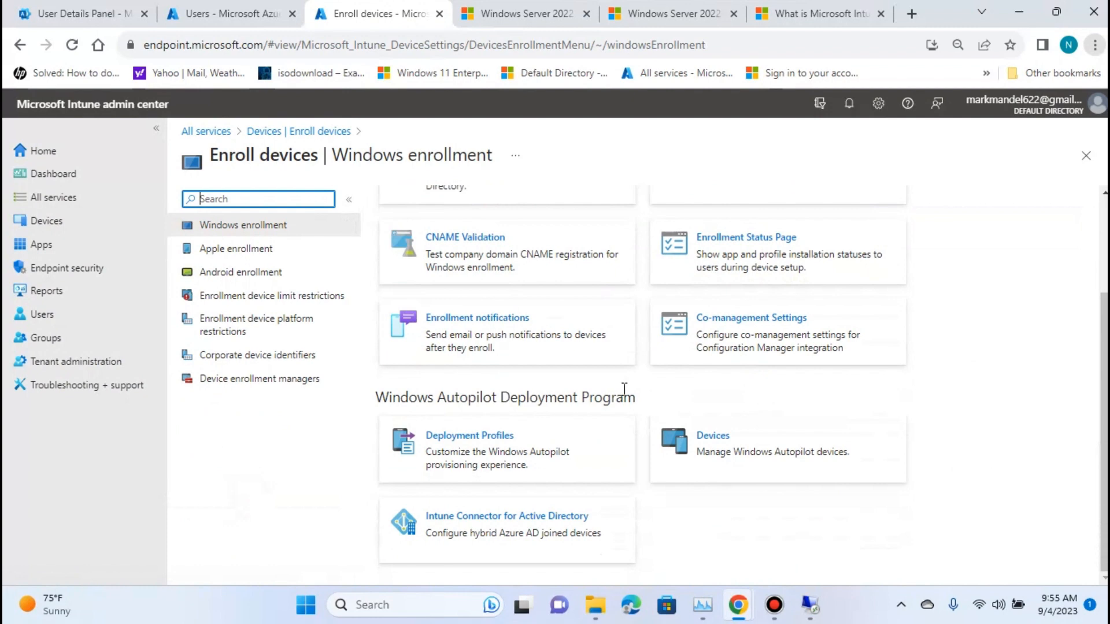
click(793, 470)
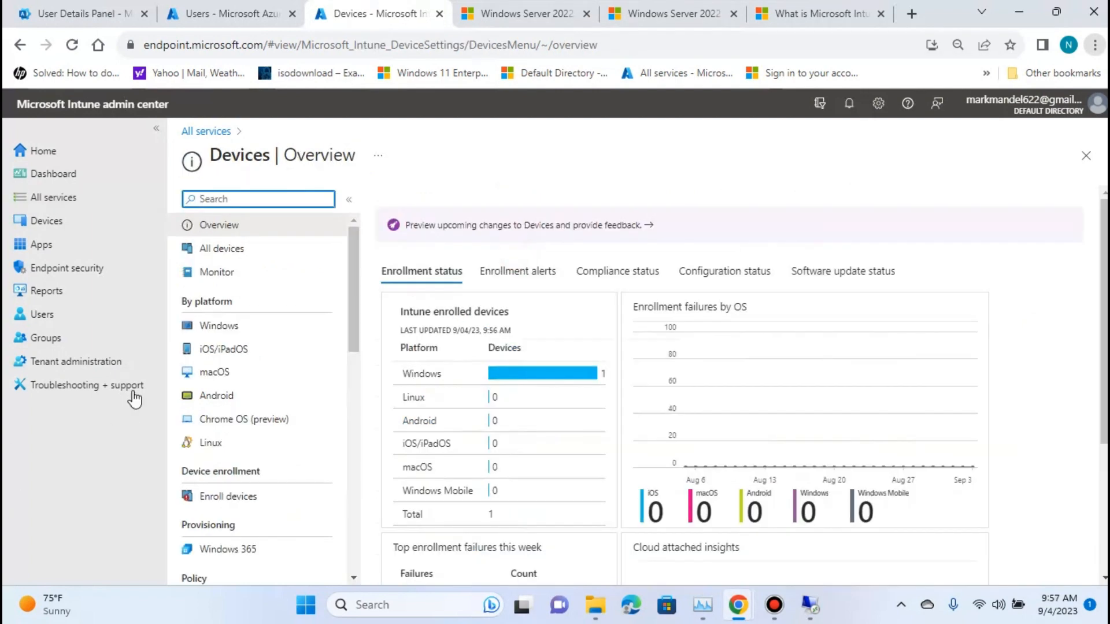
Start a new Security group from the groups list and name it TestAutoPilotGroup.
click(39, 341)
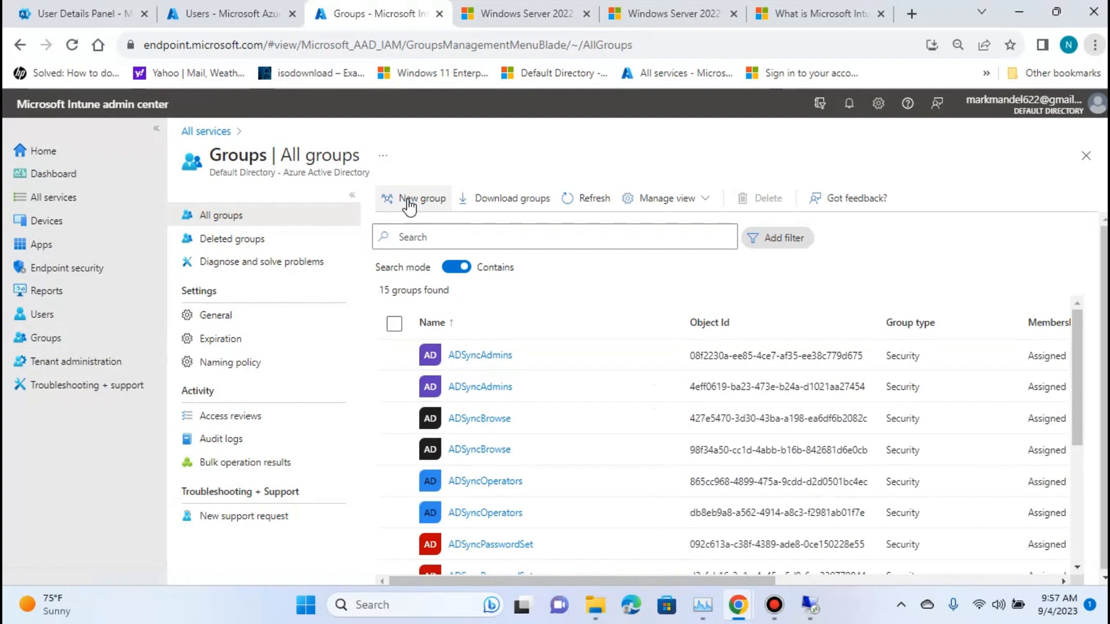
scroll(463, 332, down, 3)
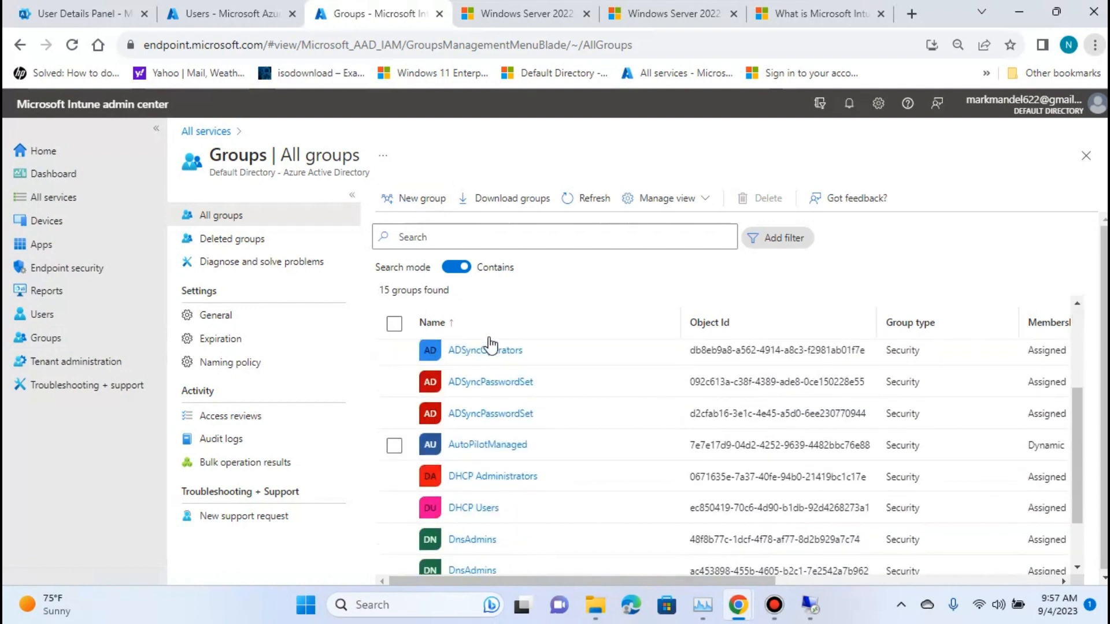
scroll(465, 399, up, 3)
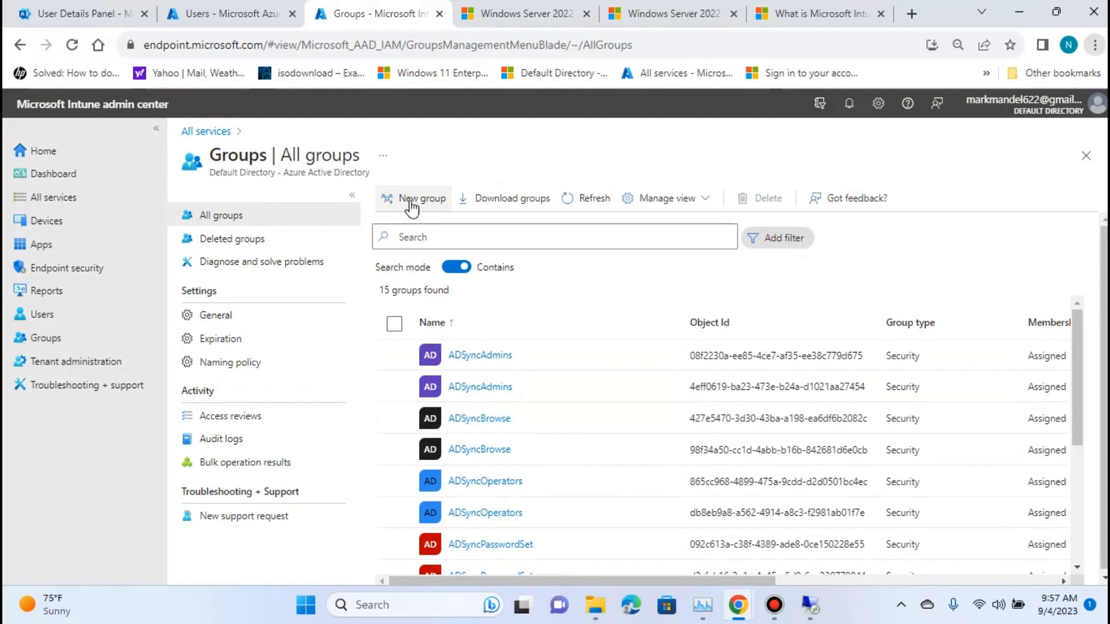
click(413, 207)
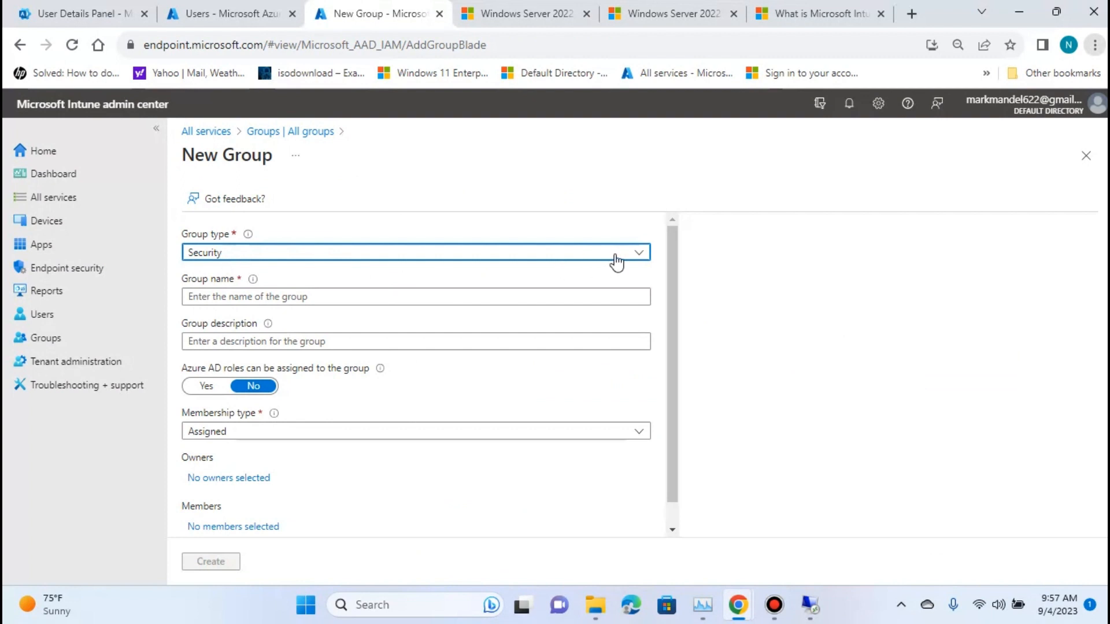
click(247, 297)
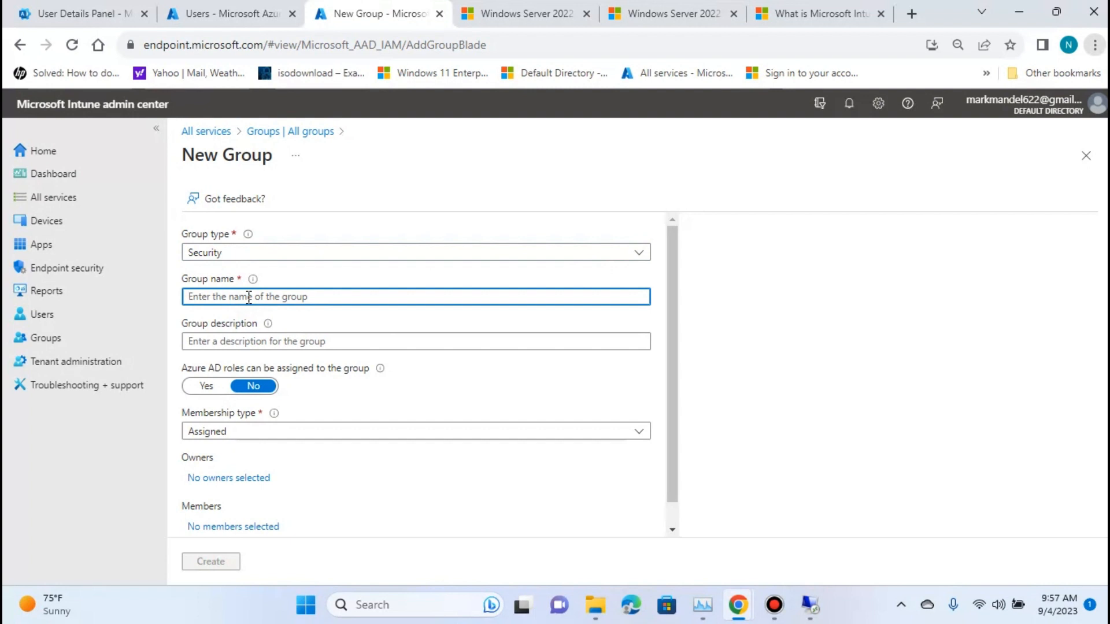
text(Test)
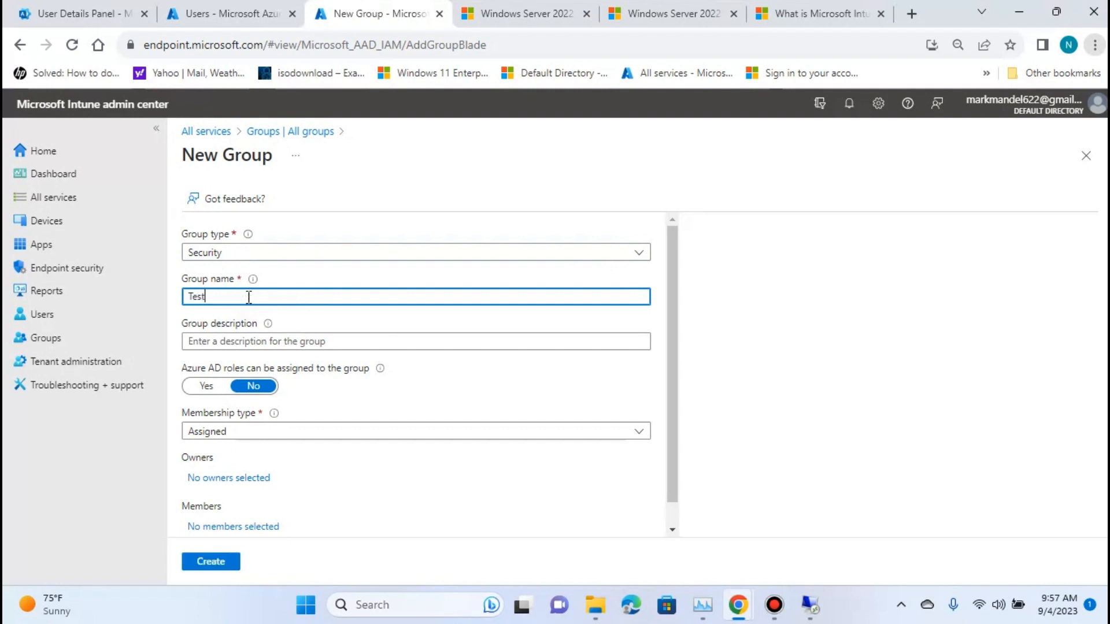
text(AutoPilotGroup)
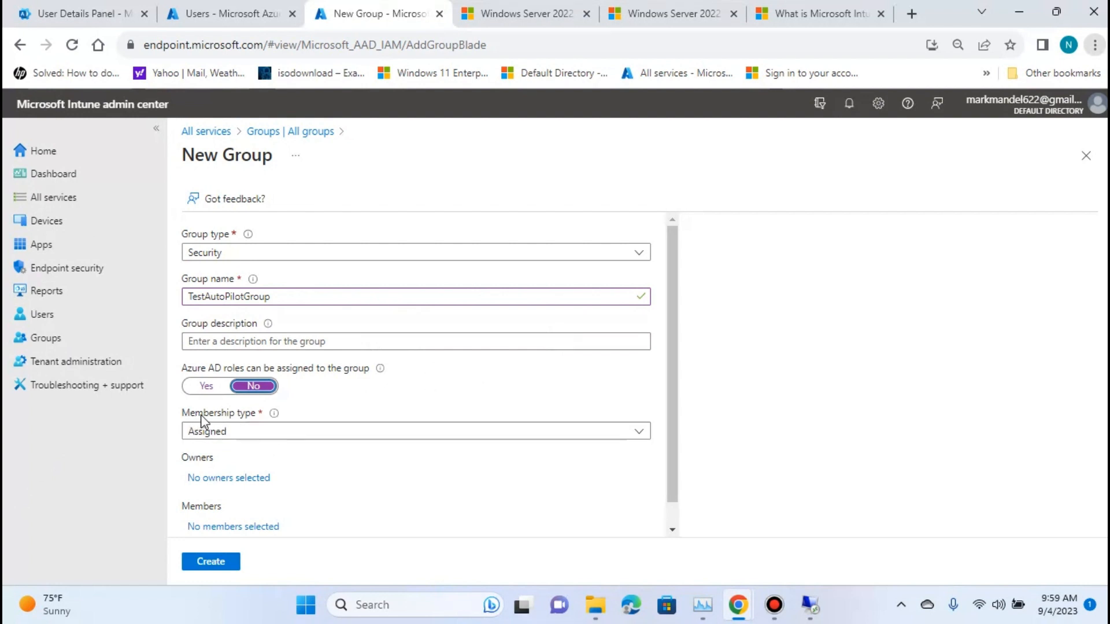
Set the group's membership type to Dynamic Device and open its dynamic query rules.
click(283, 432)
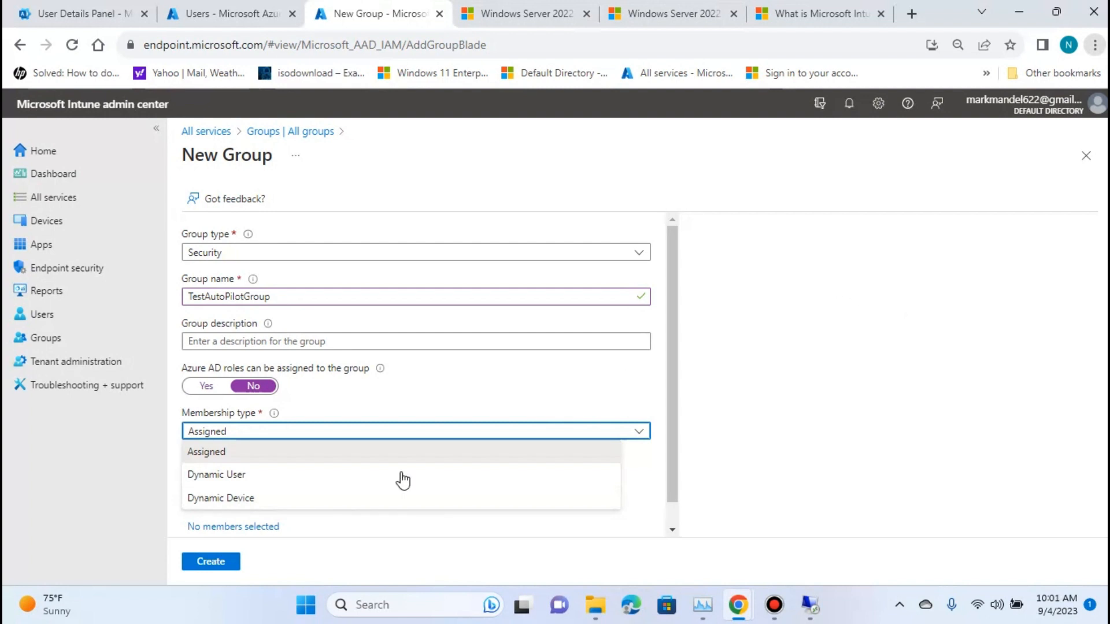
click(280, 502)
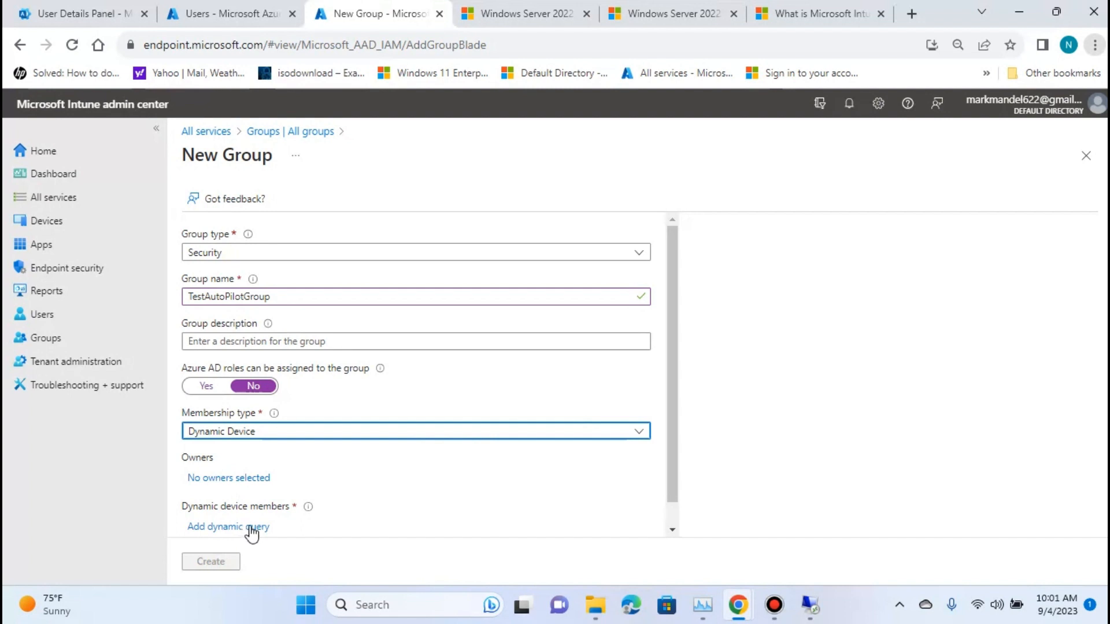
click(252, 527)
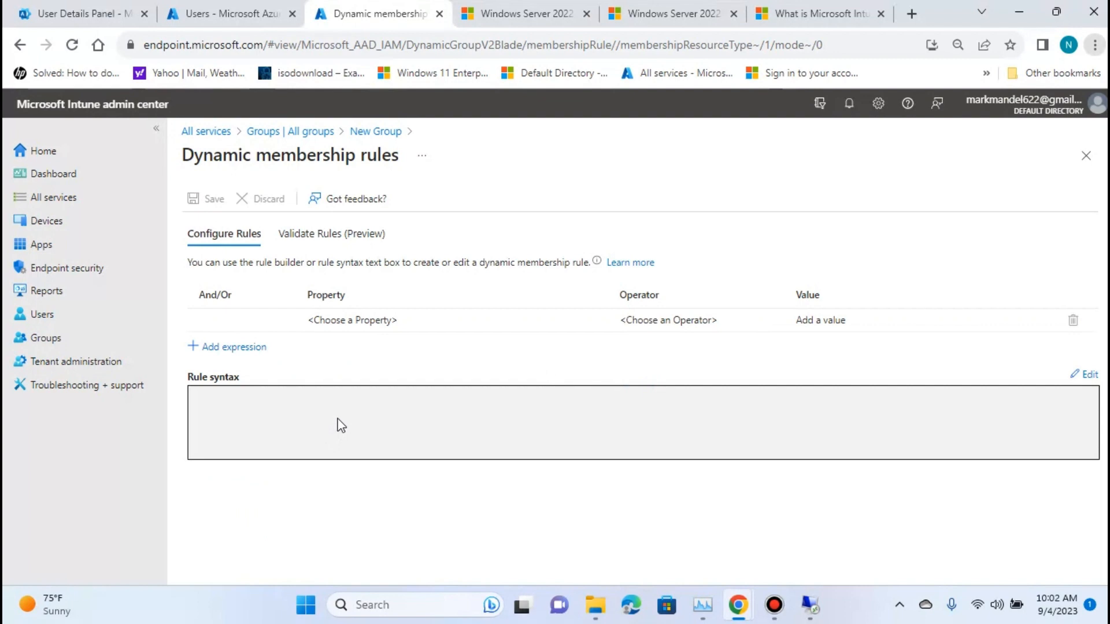
click(578, 282)
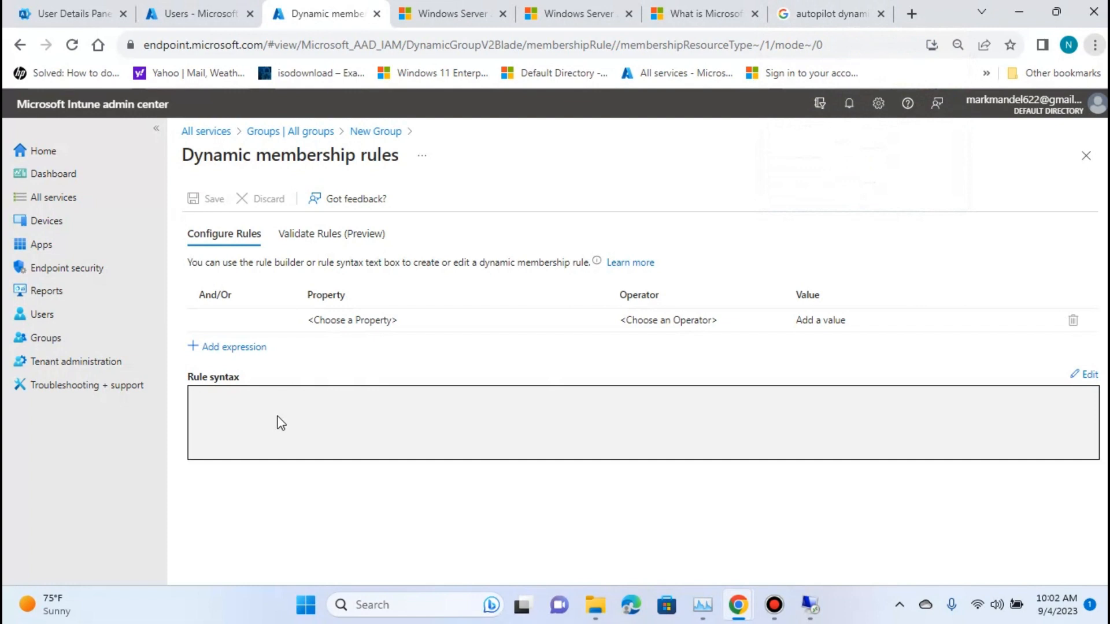
Open the Microsoft Learn article on creating Windows Autopilot device groups and find the expression that includes all Autopilot devices.
click(802, 18)
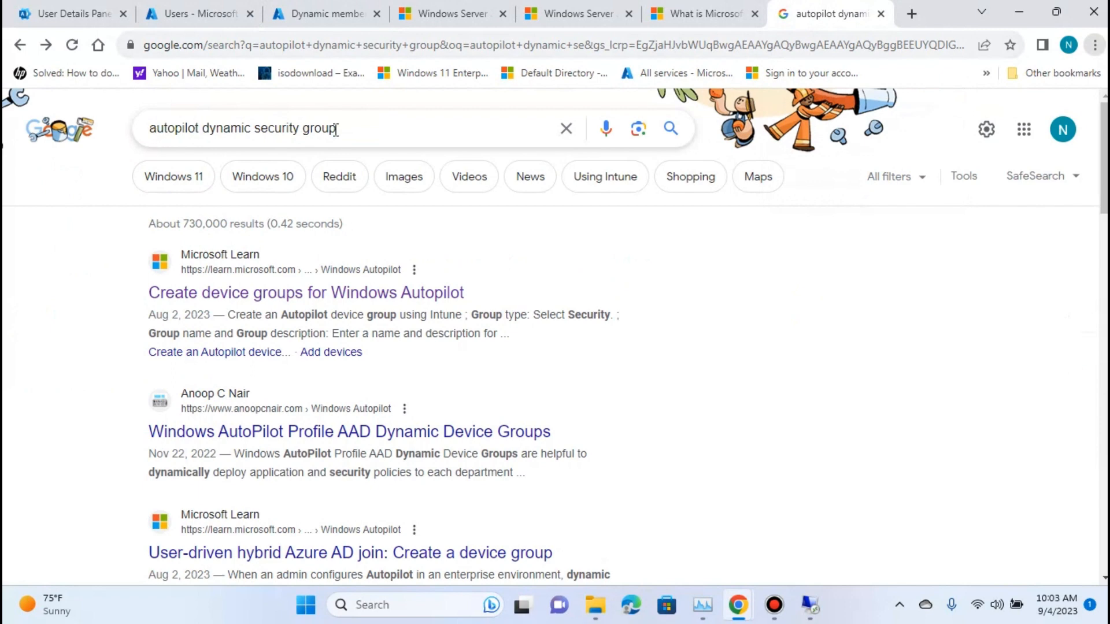
click(318, 295)
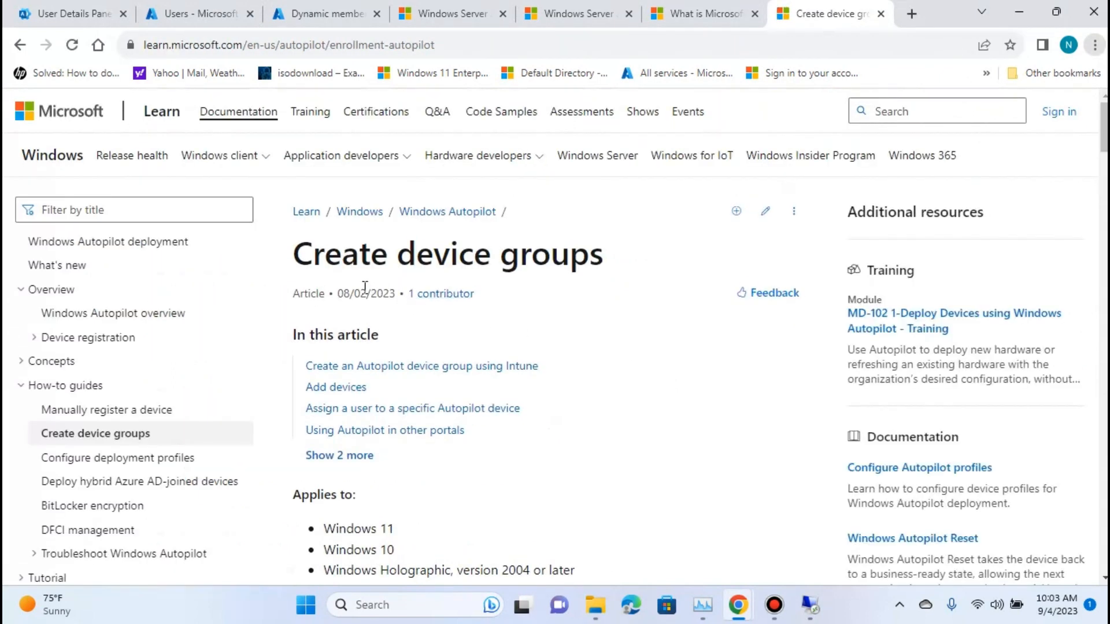
scroll(354, 334, down, 3)
scroll(515, 404, down, 4)
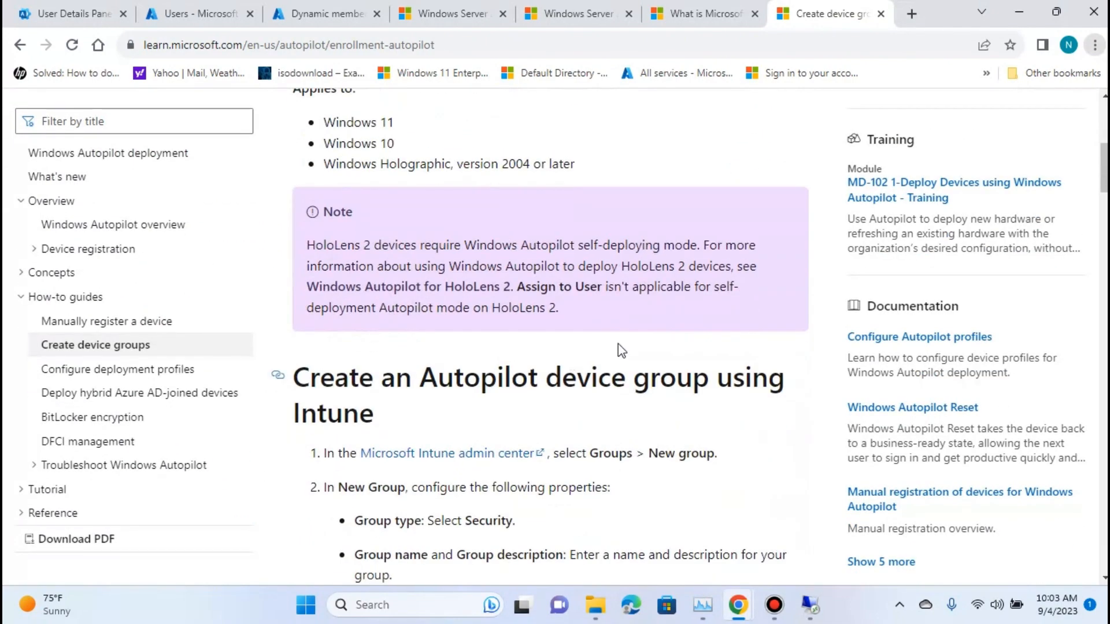
scroll(622, 350, down, 8)
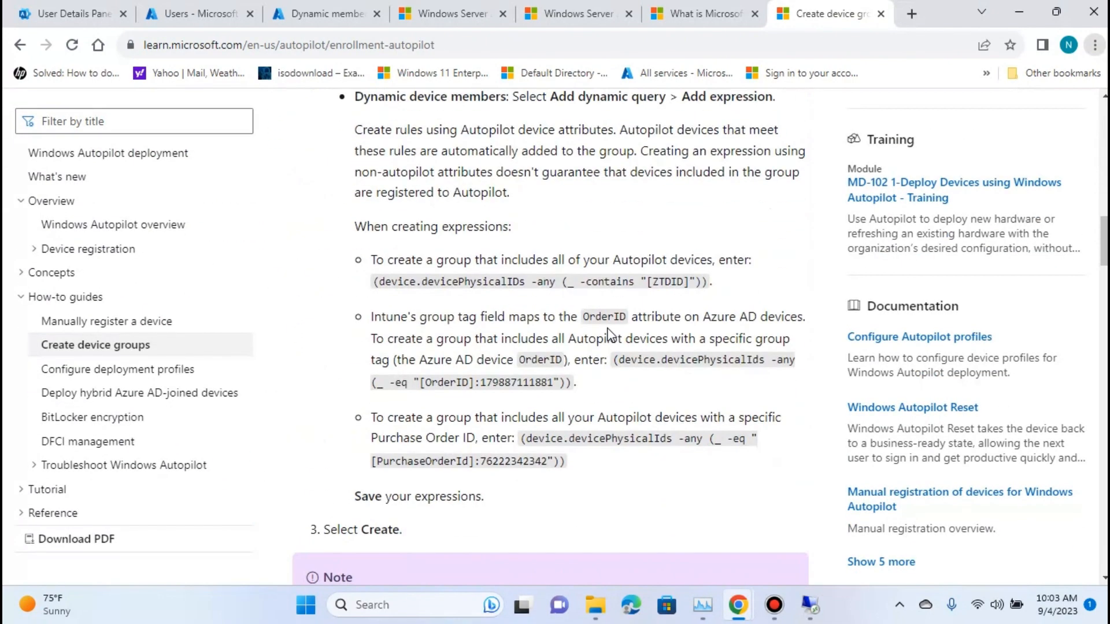
scroll(610, 335, down, 4)
scroll(611, 335, down, 11)
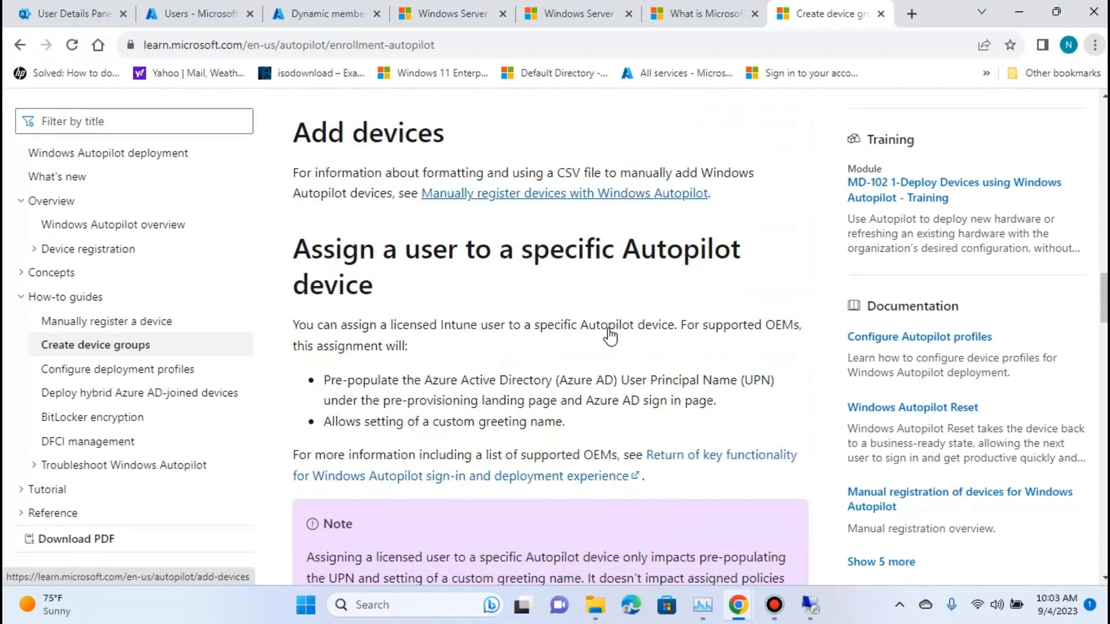
scroll(611, 335, up, 10)
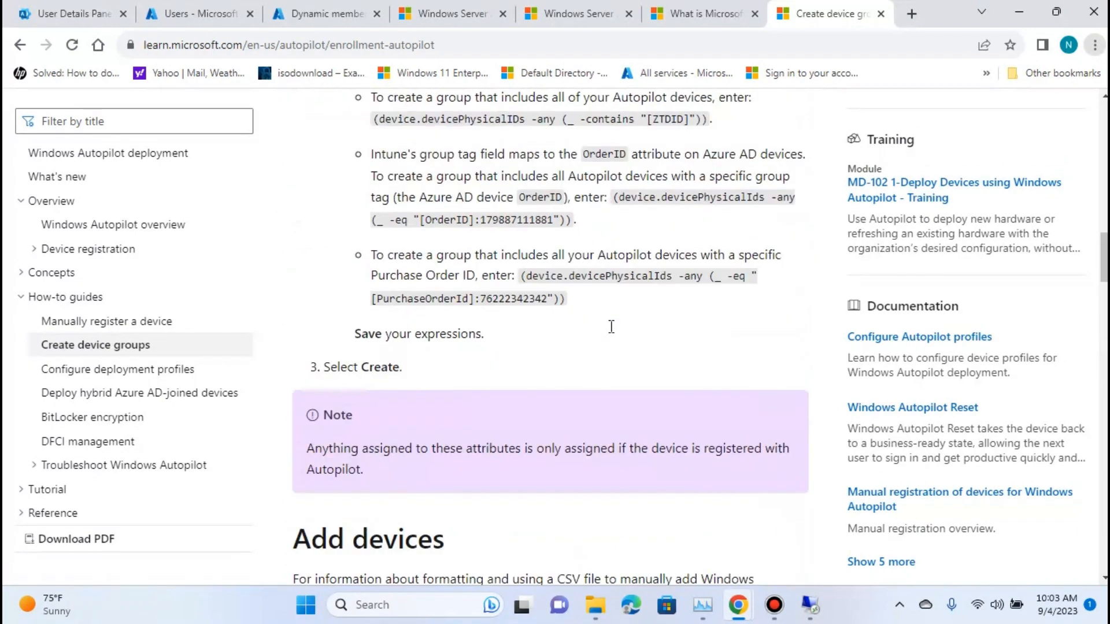
scroll(652, 363, up, 14)
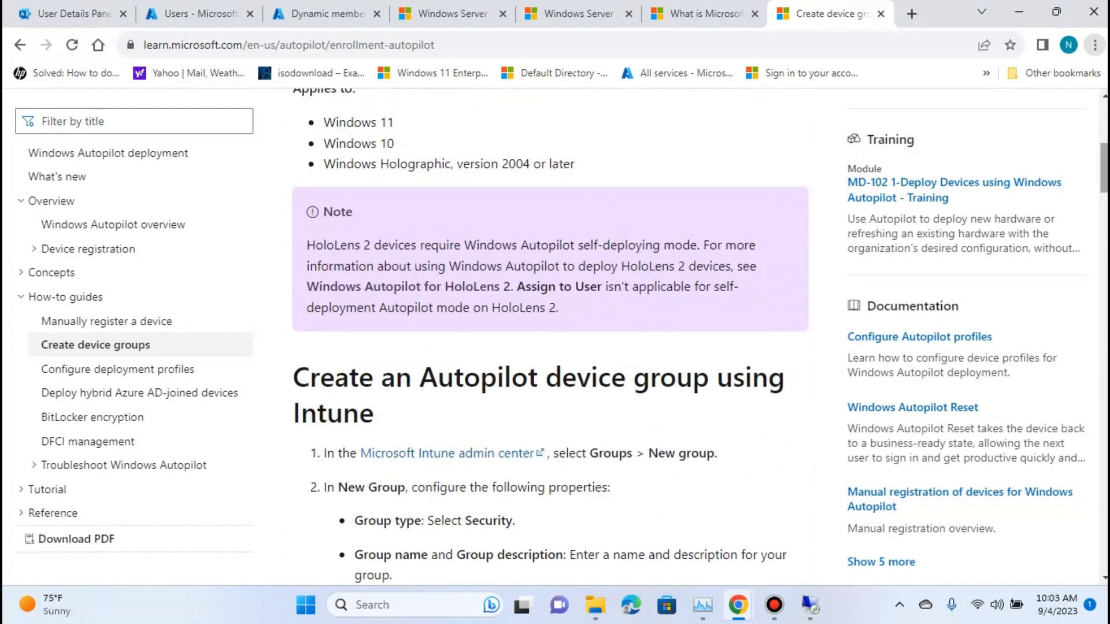
drag(1103, 174, 1103, 246)
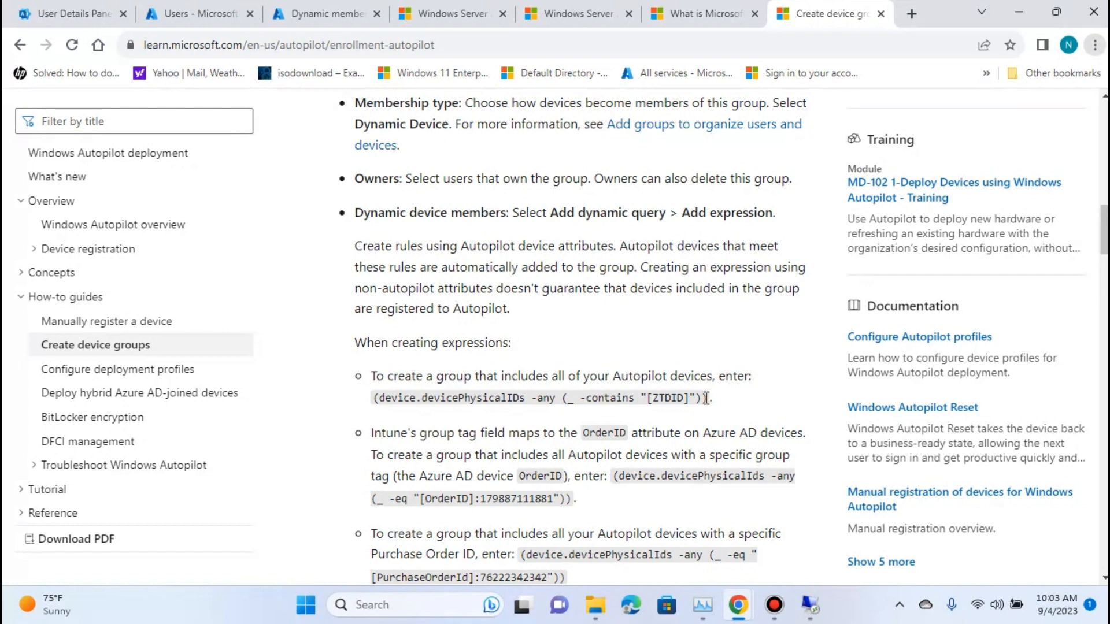
Copy the article's expression device.devicePhysicalIDs -any (_ -contains "[ZTDID]")) and return to the dynamic membership rules.
drag(705, 397, 373, 396)
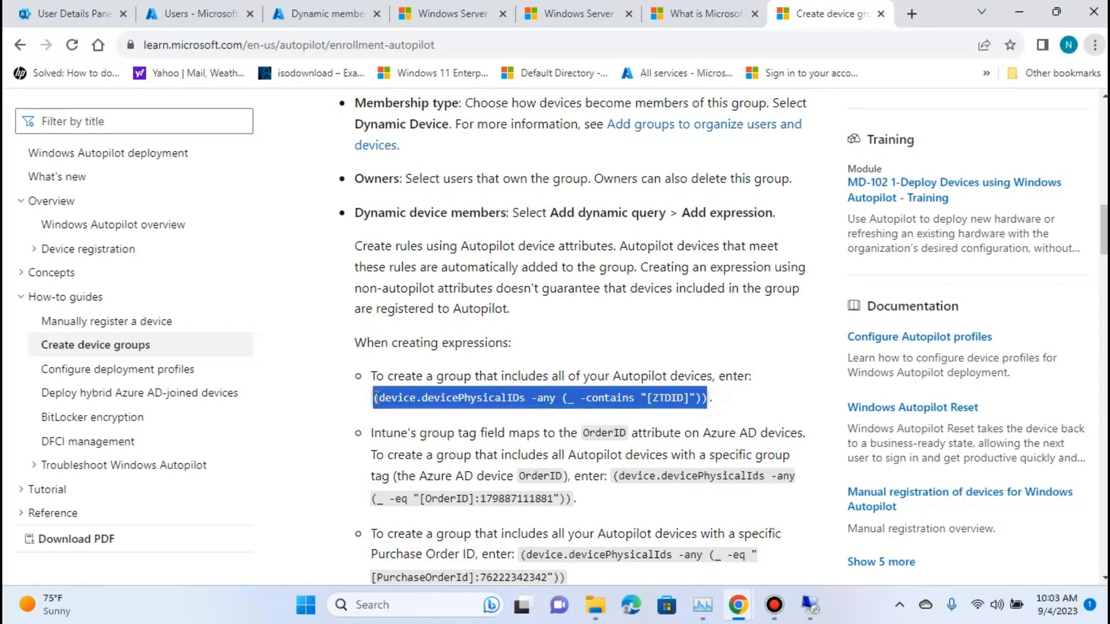
drag(377, 397, 378, 397)
key(ctrl+c)
click(327, 13)
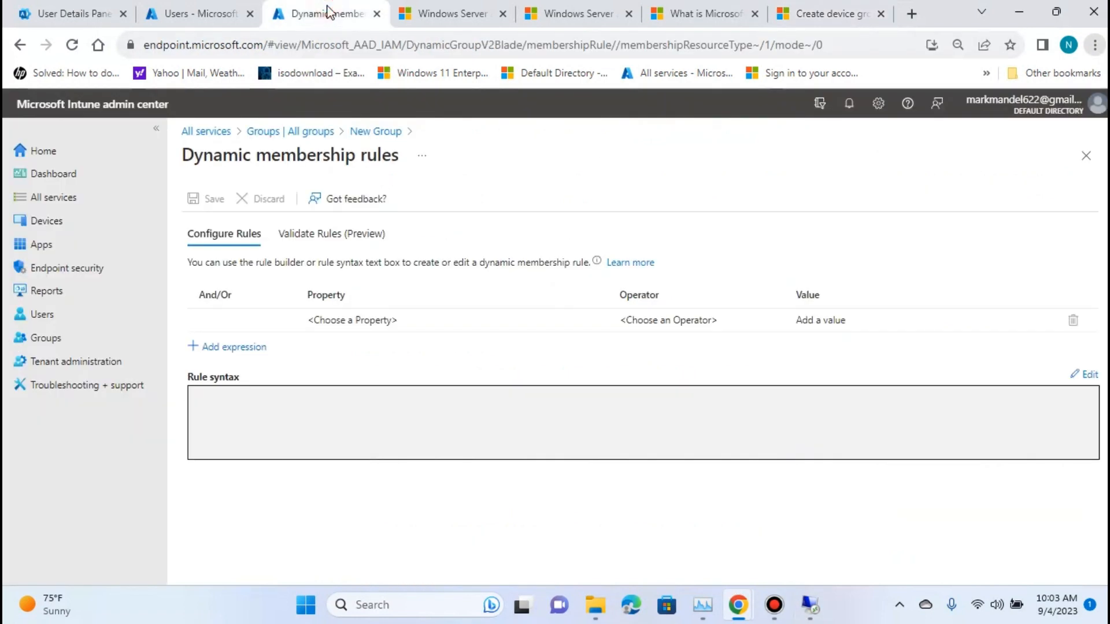
click(243, 349)
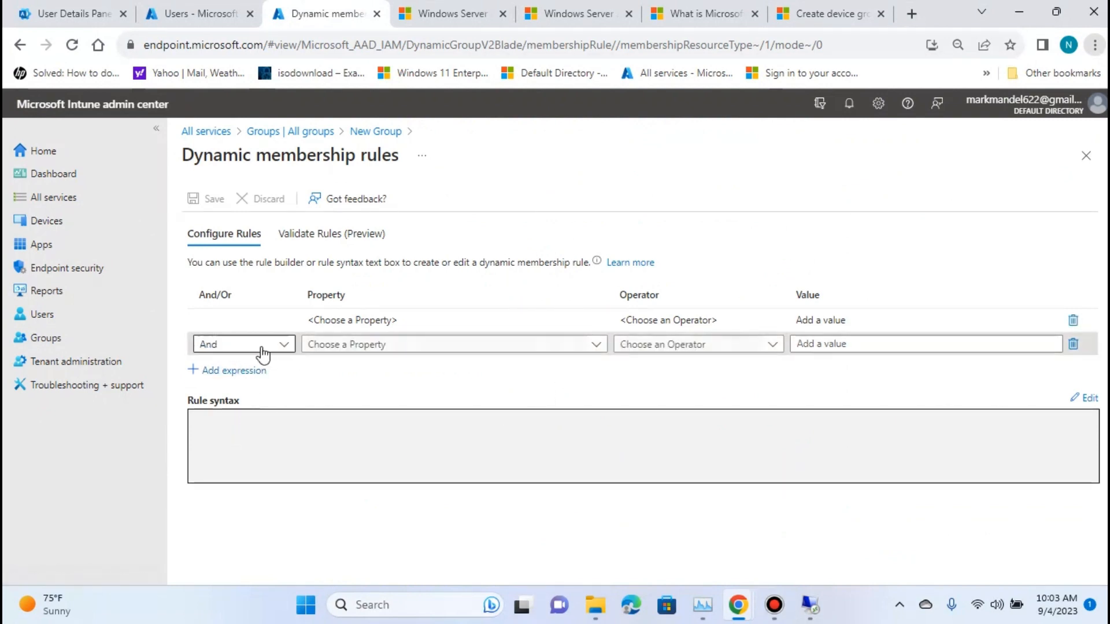
click(243, 438)
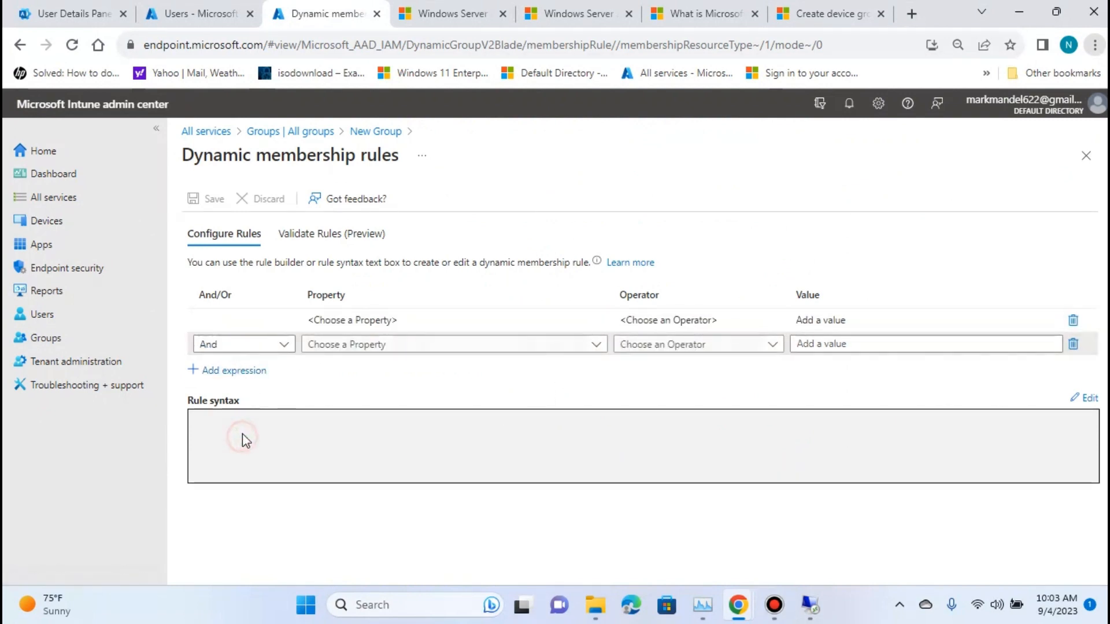
click(1073, 344)
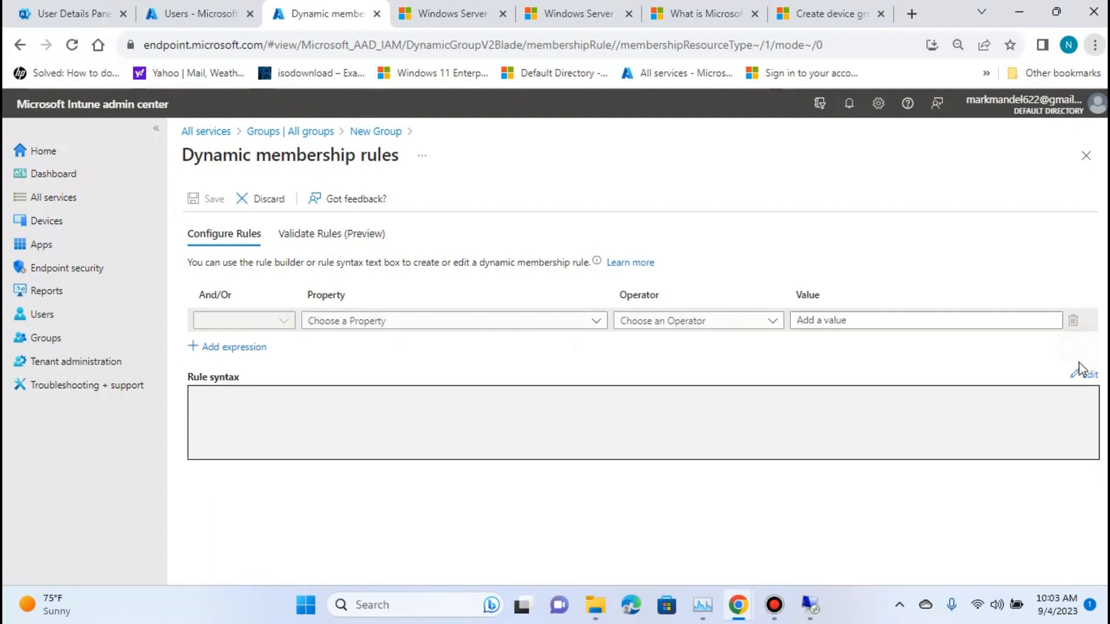
Edit the rule syntax and paste the copied expression device.devicePhysicalIDs -any (_ -contains "[ZTDID]")) into it.
click(1087, 375)
click(573, 268)
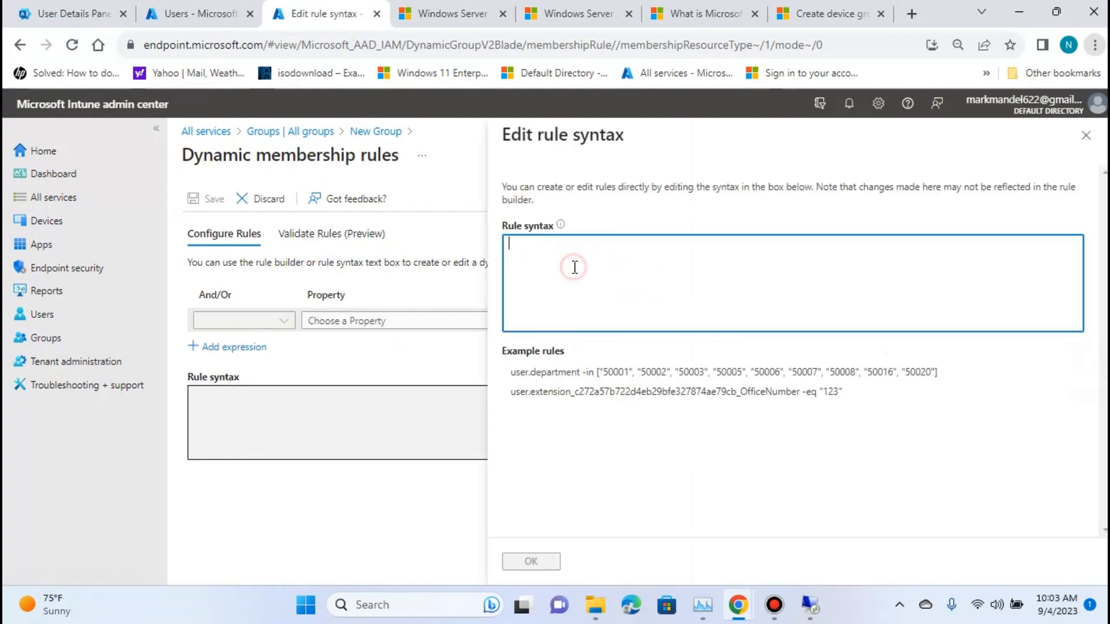
key(ctrl+v)
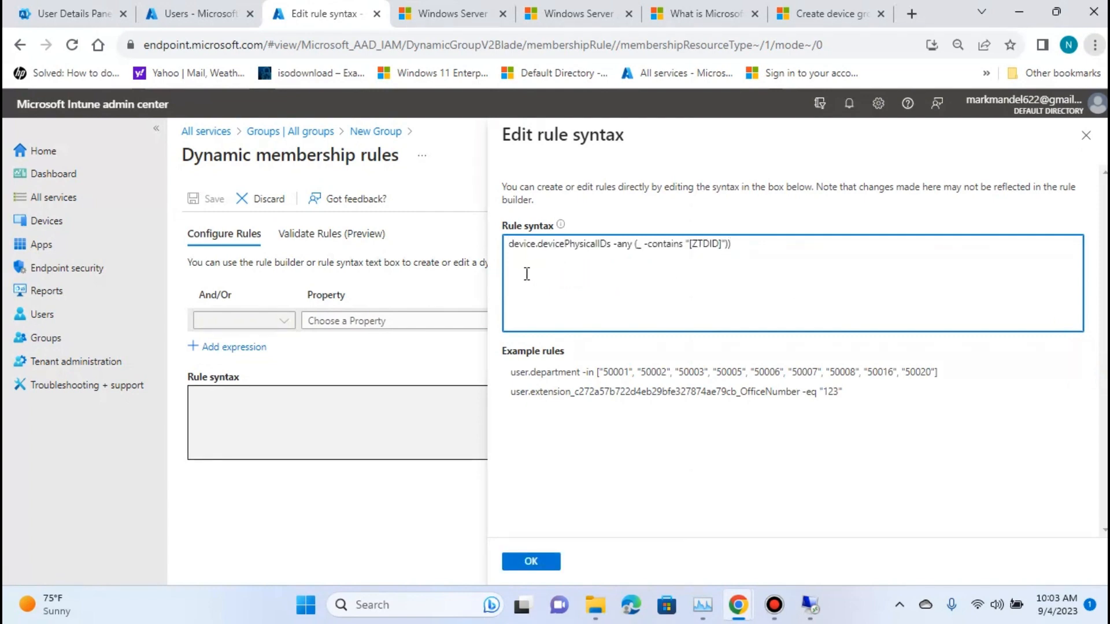
Copy the complete expression (device.devicePhysicalIDs -any (_ -contains "[ZTDID]")) with its opening parenthesis from the article and return to the rule syntax editor.
click(816, 9)
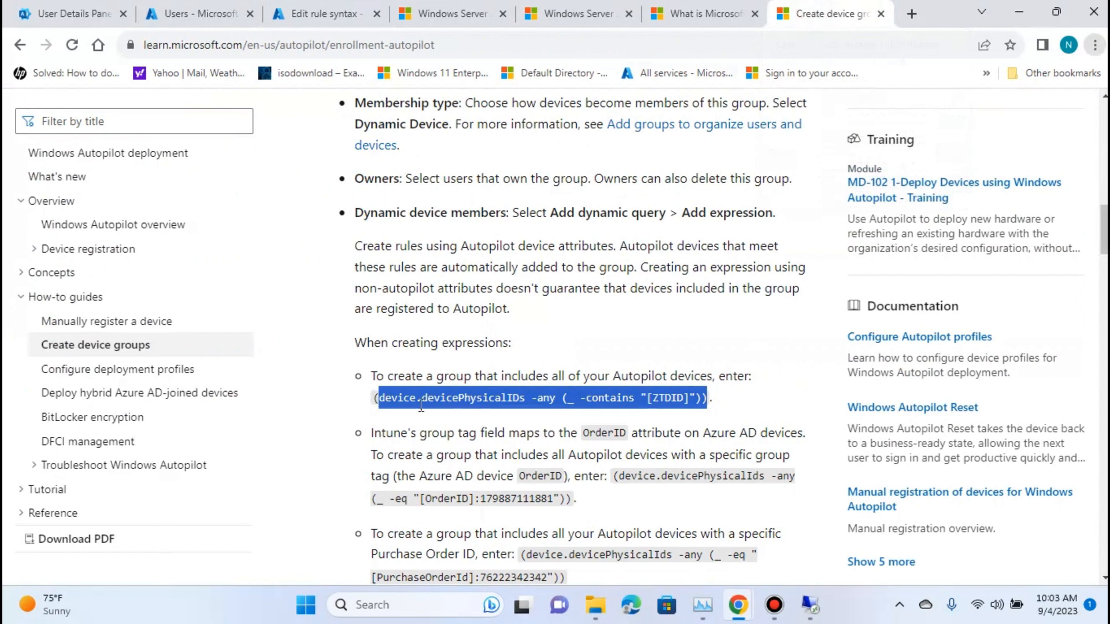
click(380, 403)
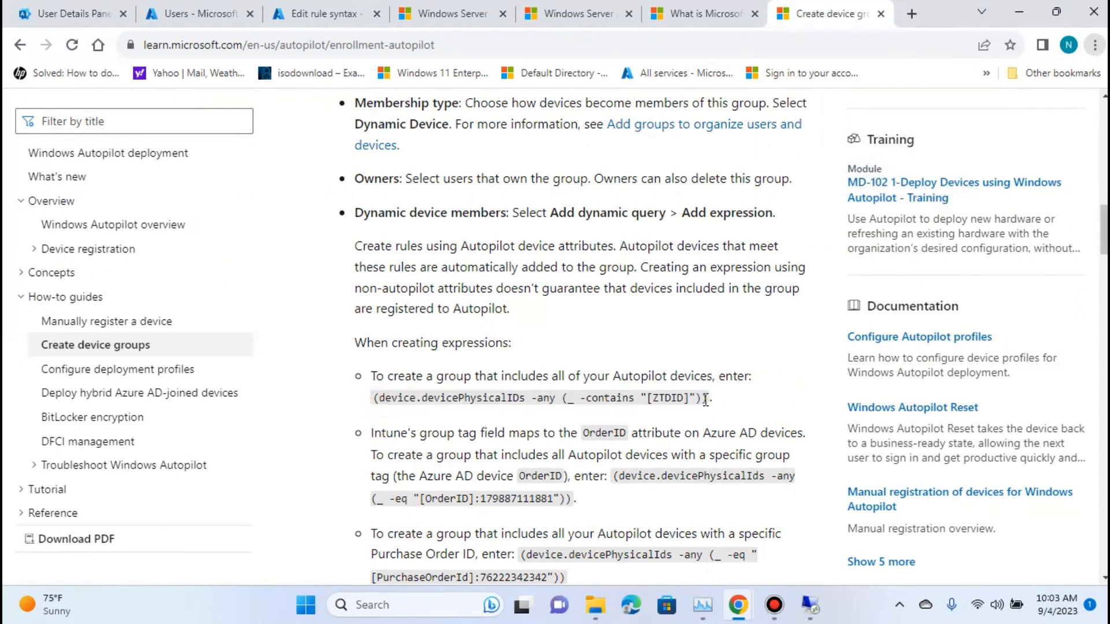
drag(705, 399, 374, 397)
right_click(377, 402)
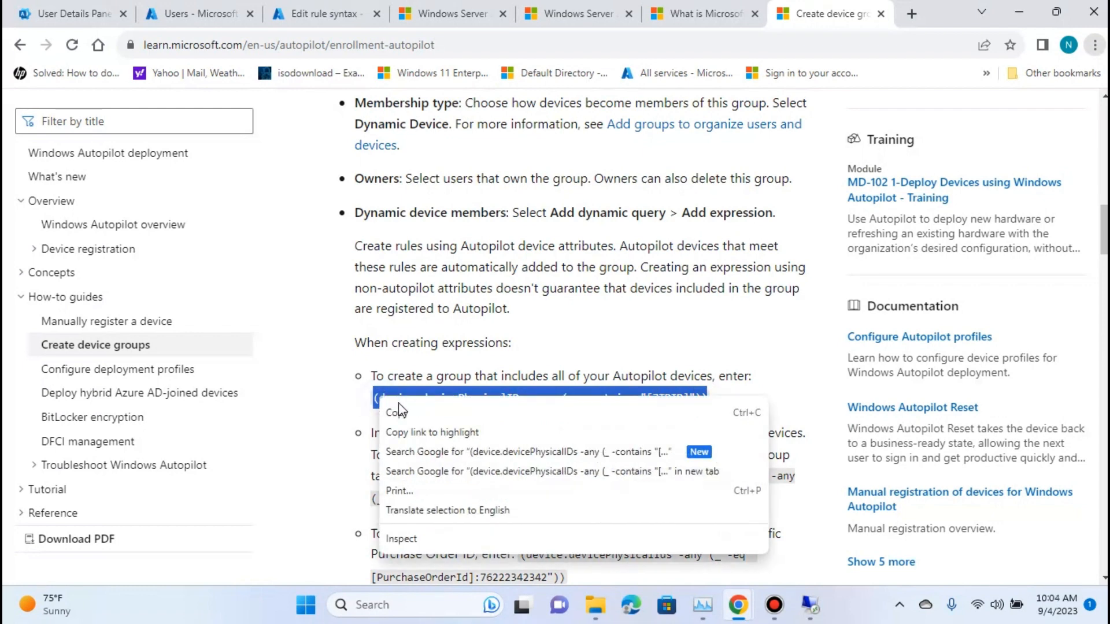
click(399, 414)
click(323, 13)
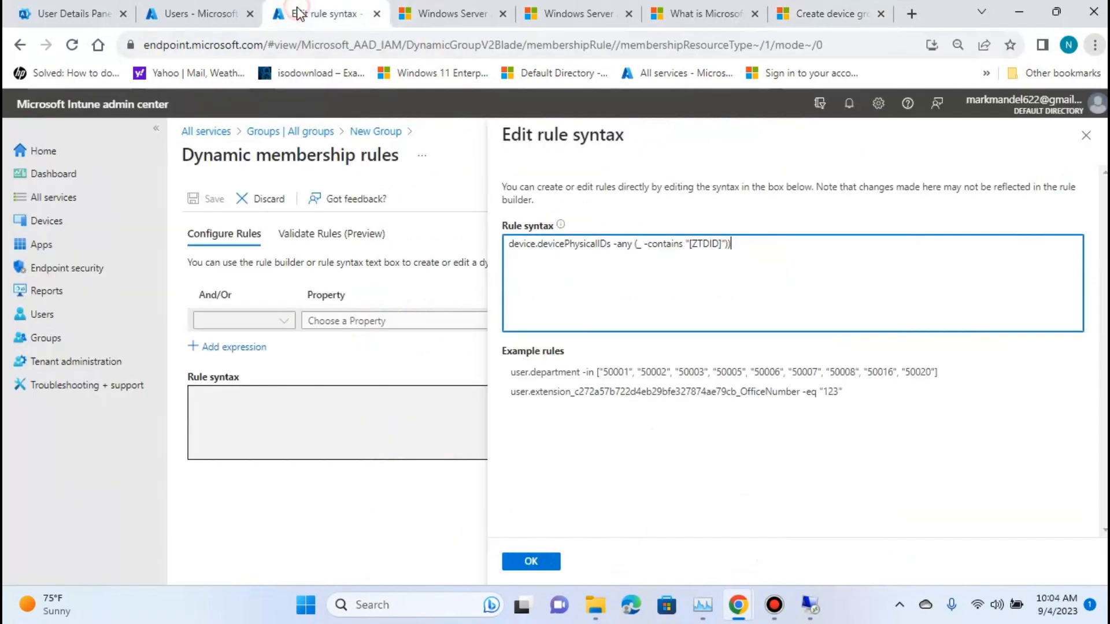
Replace the rule syntax with the complete expression (device.devicePhysicalIDs -any (_ -contains "[ZTDID]")), compare it with the article and accept it.
drag(759, 243, 452, 213)
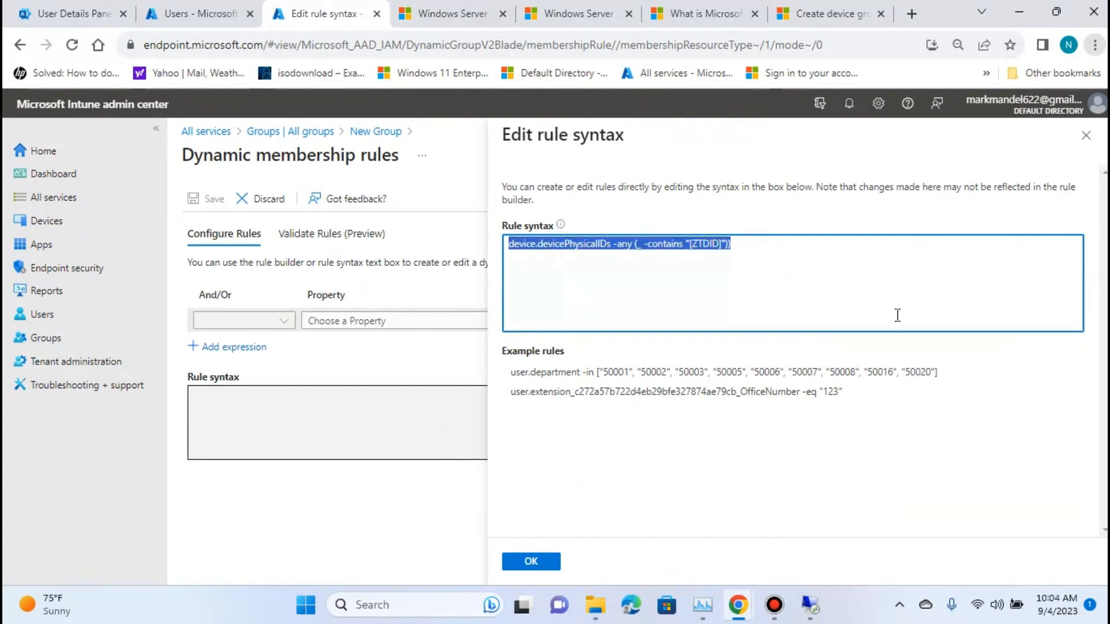
key(ctrl+v)
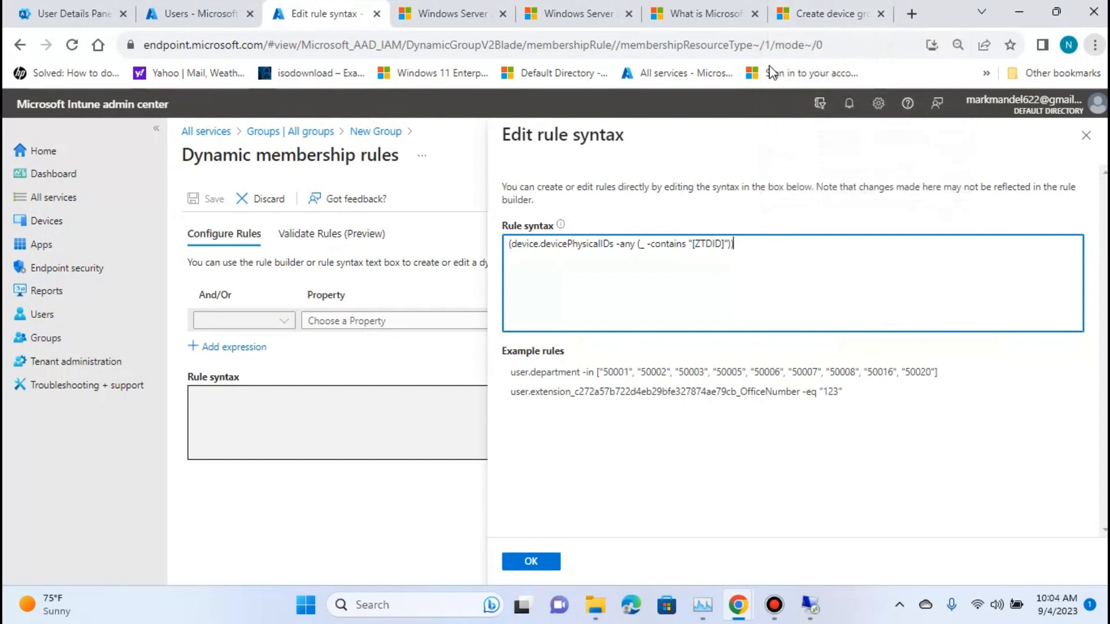
click(808, 12)
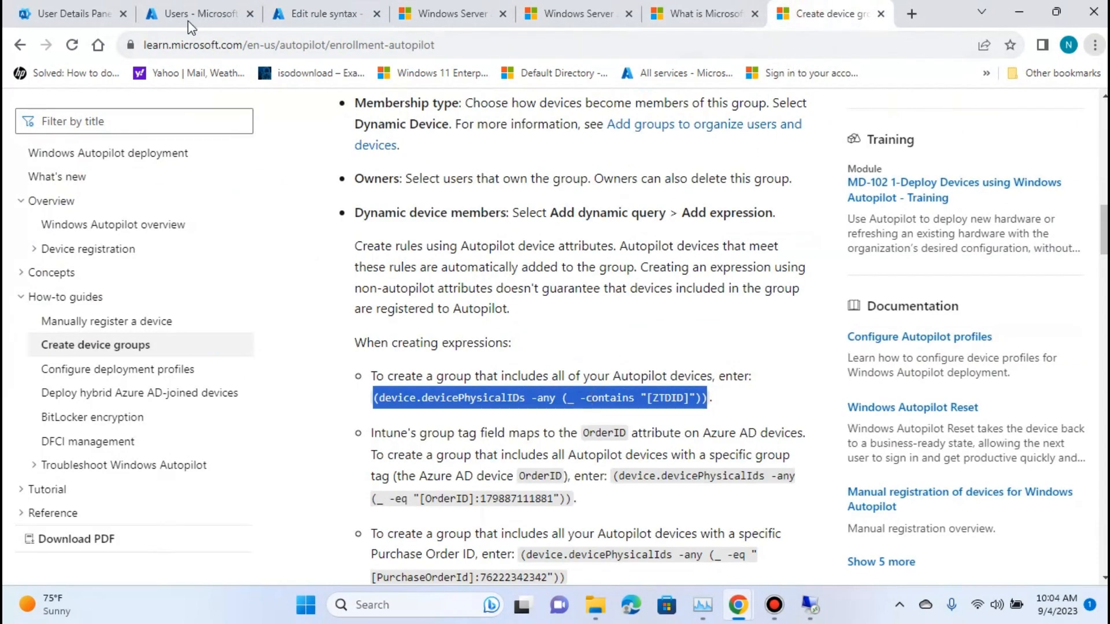
click(301, 11)
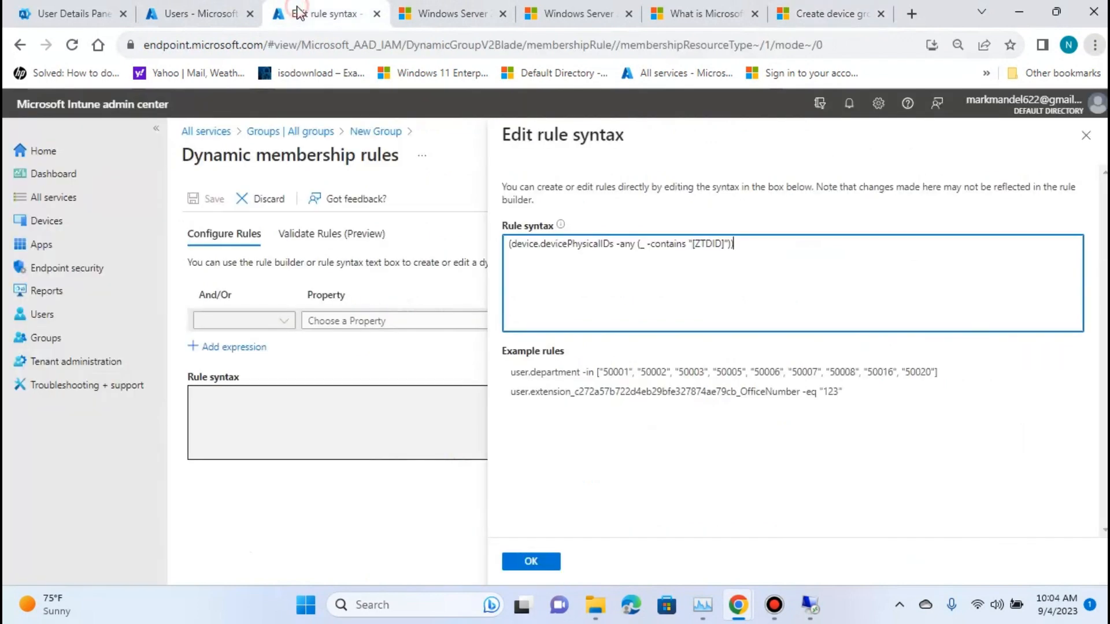
click(840, 17)
click(509, 250)
click(542, 562)
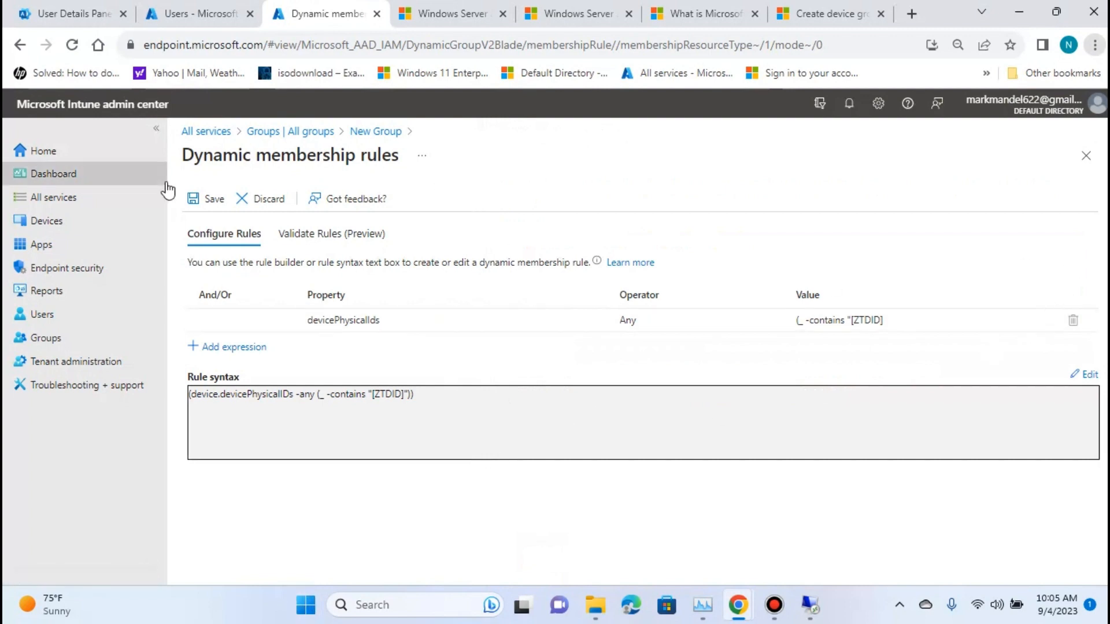
Save the dynamic membership rule and create the security group TestAutoPilotGroup with the Dynamic Device membership type.
click(211, 203)
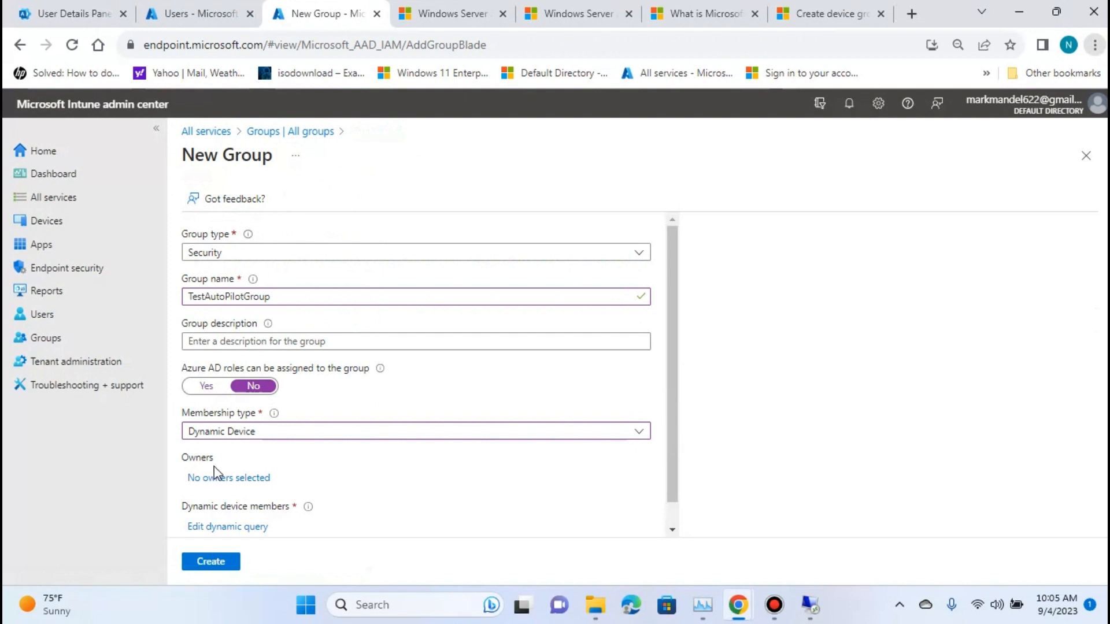
scroll(470, 523, down, 1)
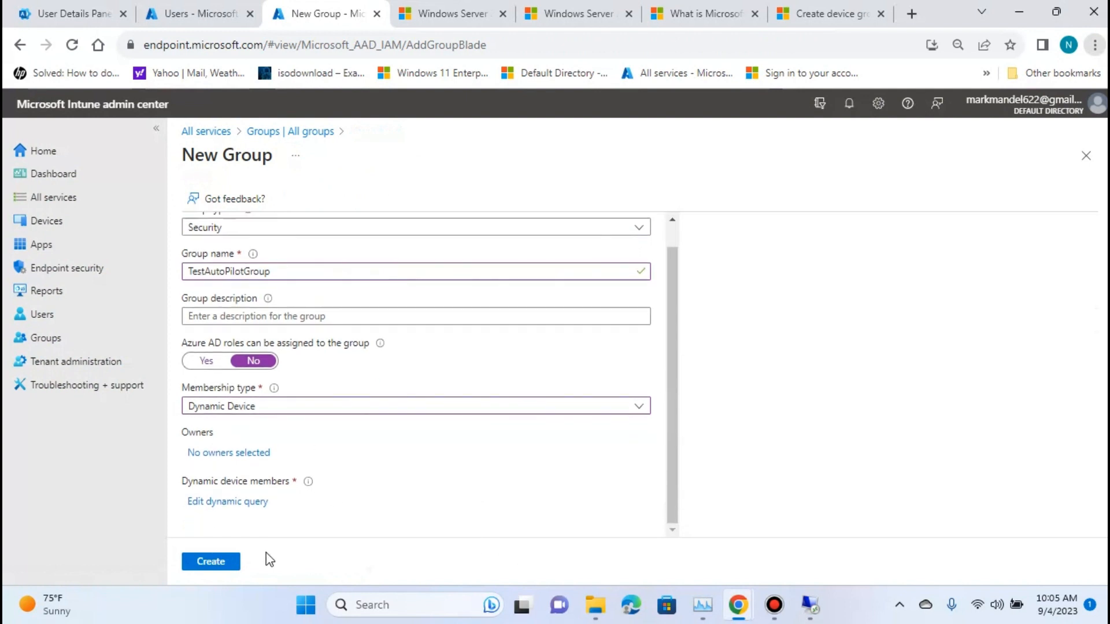
click(218, 565)
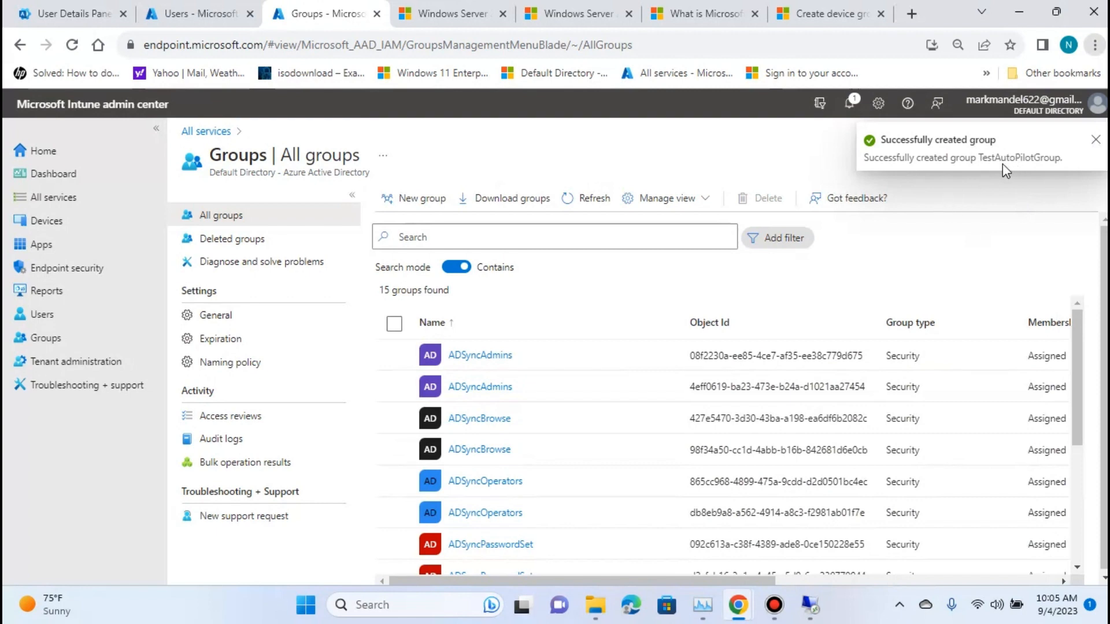
Look for TestAutoPilotGroup in the list of all groups, reload the list and open the group.
scroll(539, 511, down, 3)
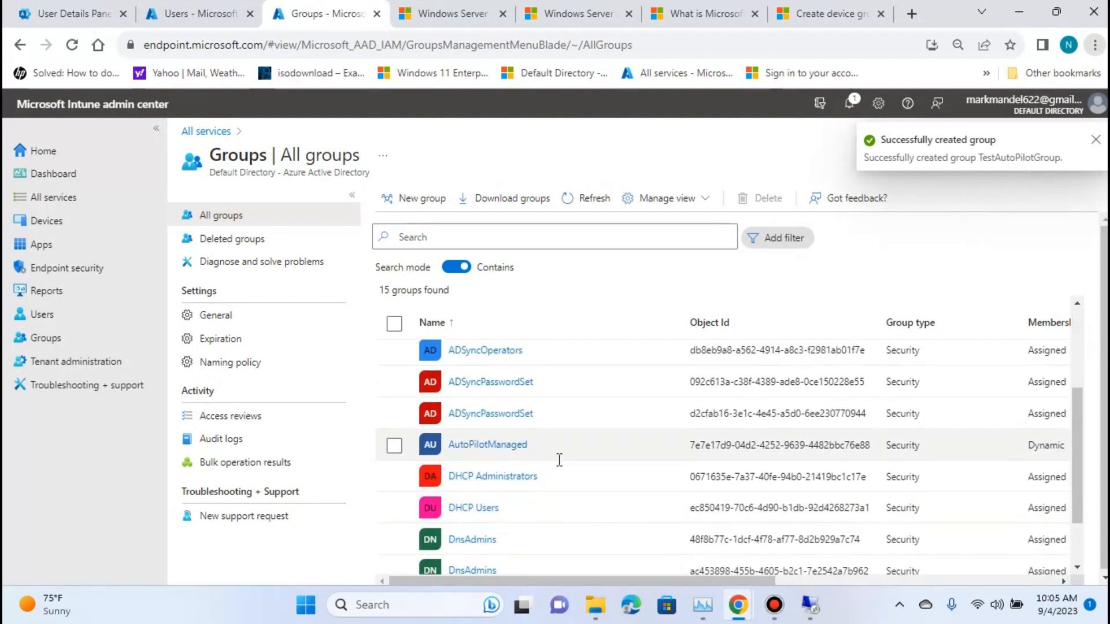
scroll(559, 459, down, 2)
scroll(489, 540, up, 3)
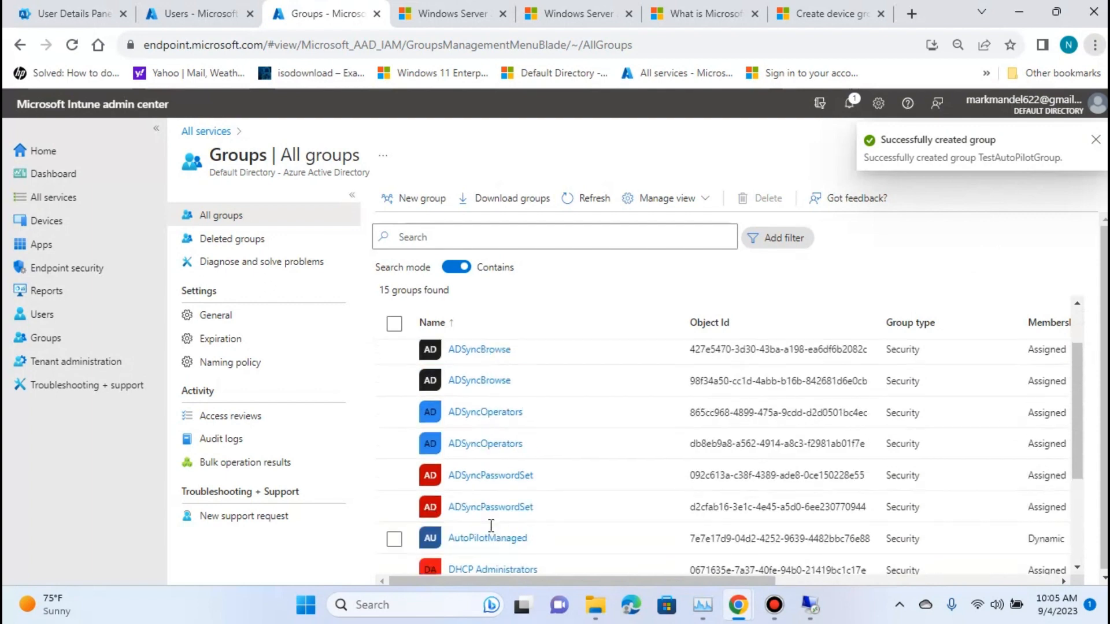
scroll(527, 457, down, 4)
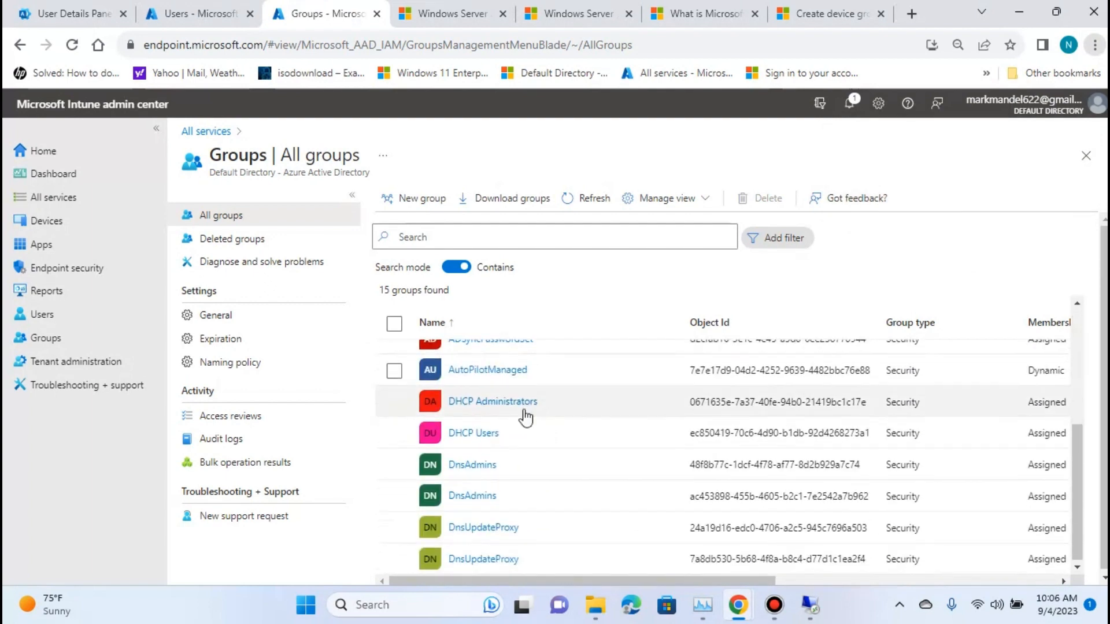
scroll(498, 504, up, 3)
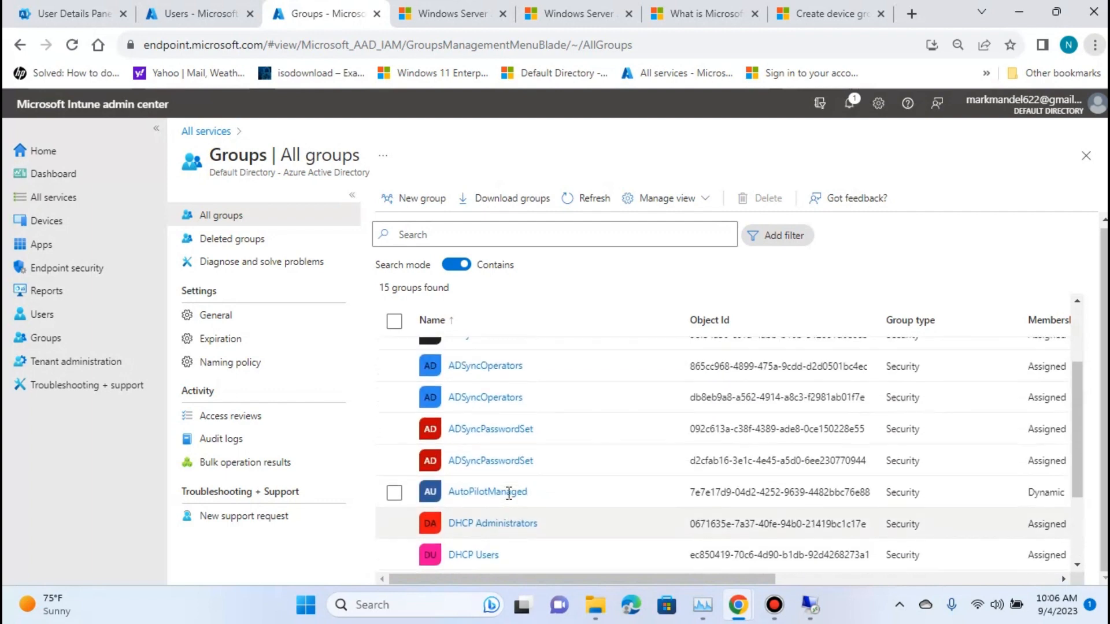
scroll(509, 493, up, 3)
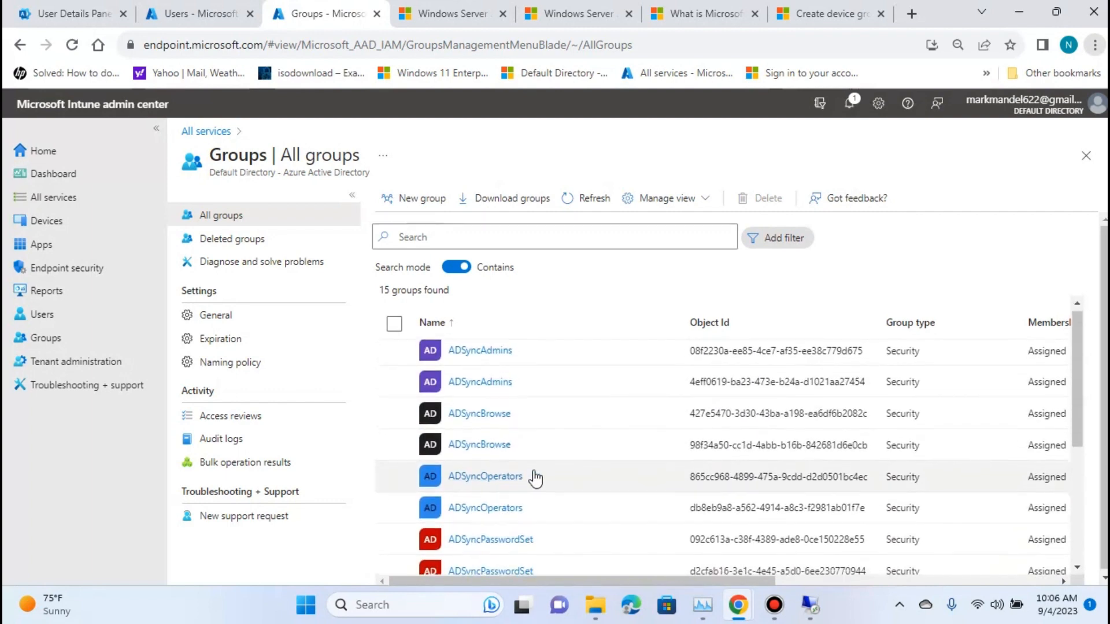
scroll(535, 477, down, 2)
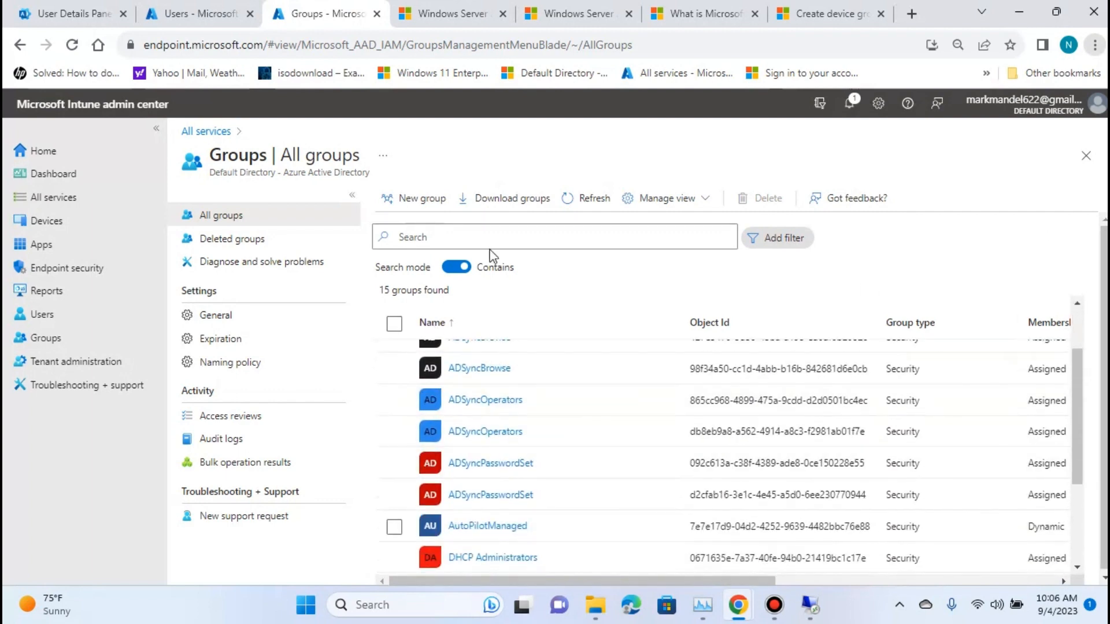
click(60, 341)
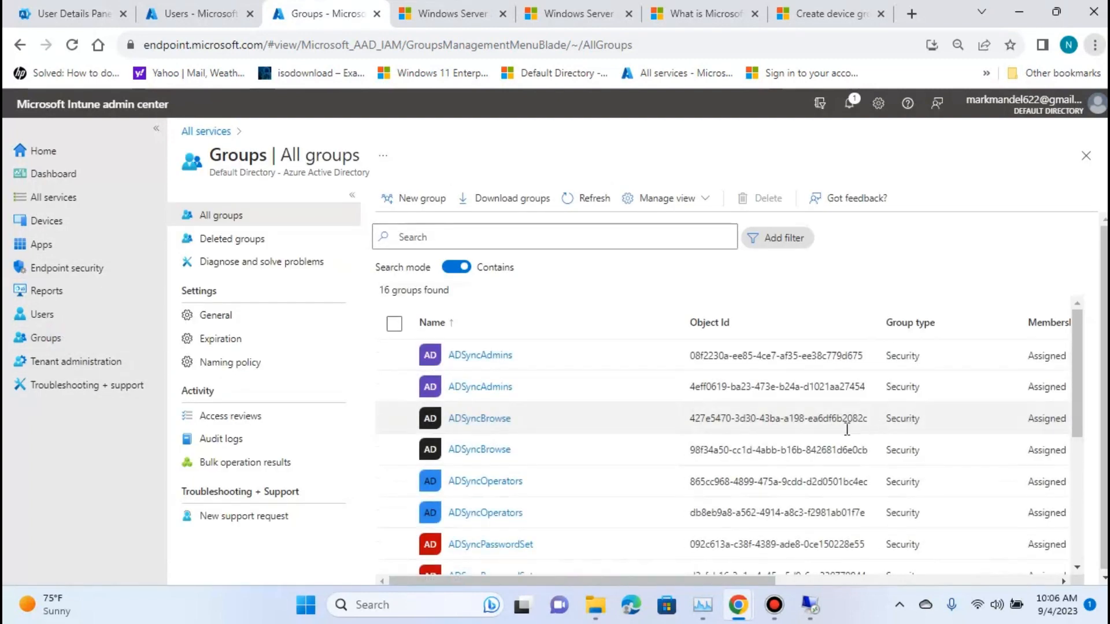
scroll(623, 444, down, 3)
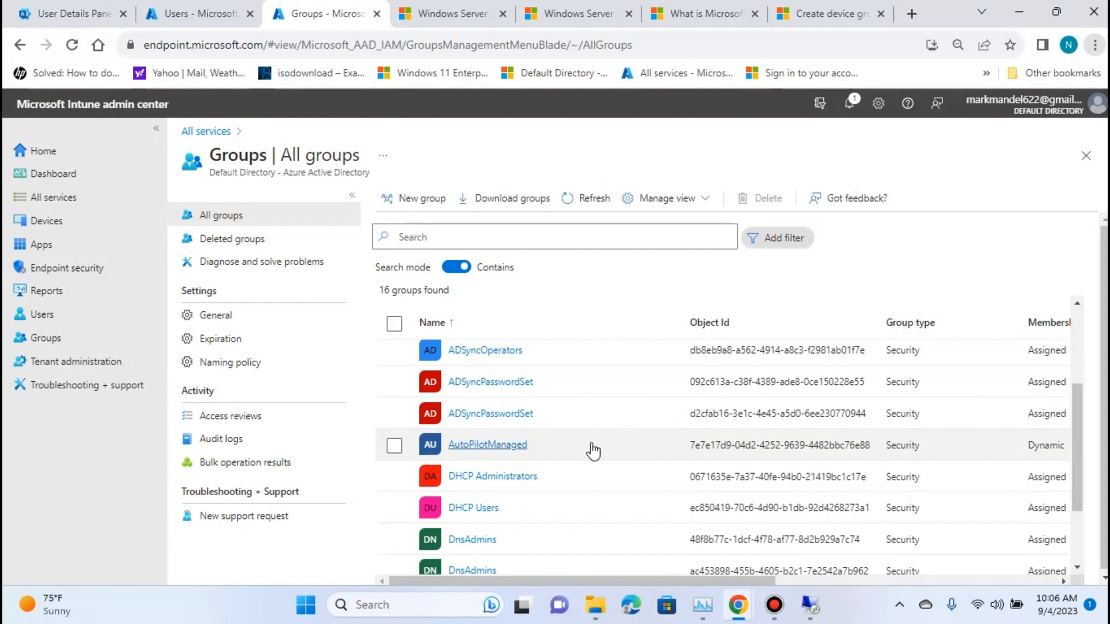
scroll(584, 452, down, 3)
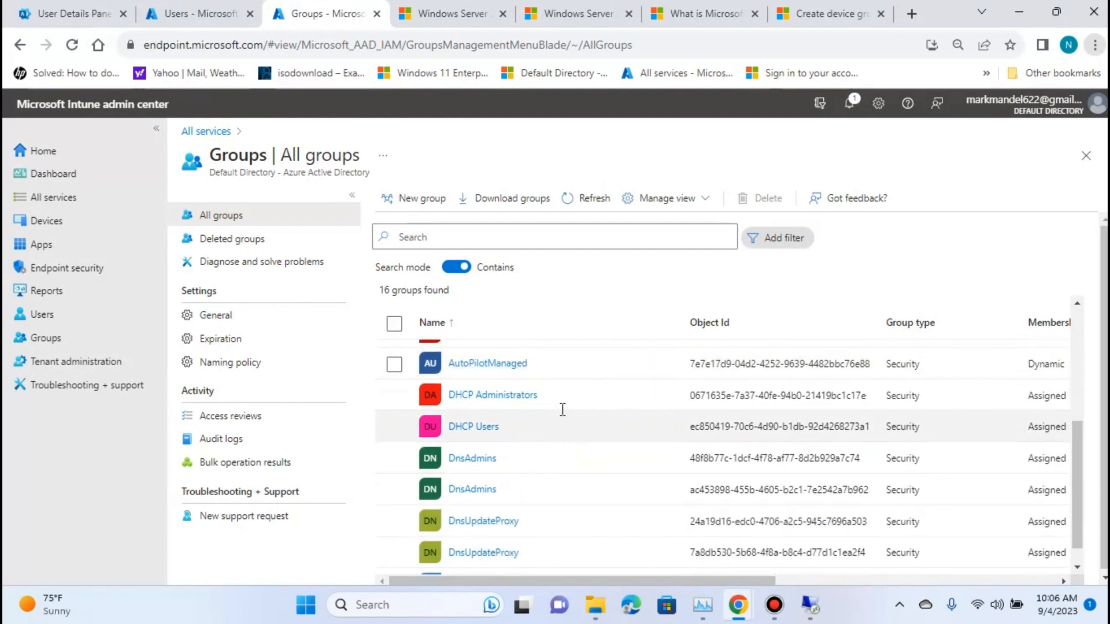
scroll(562, 410, down, 1)
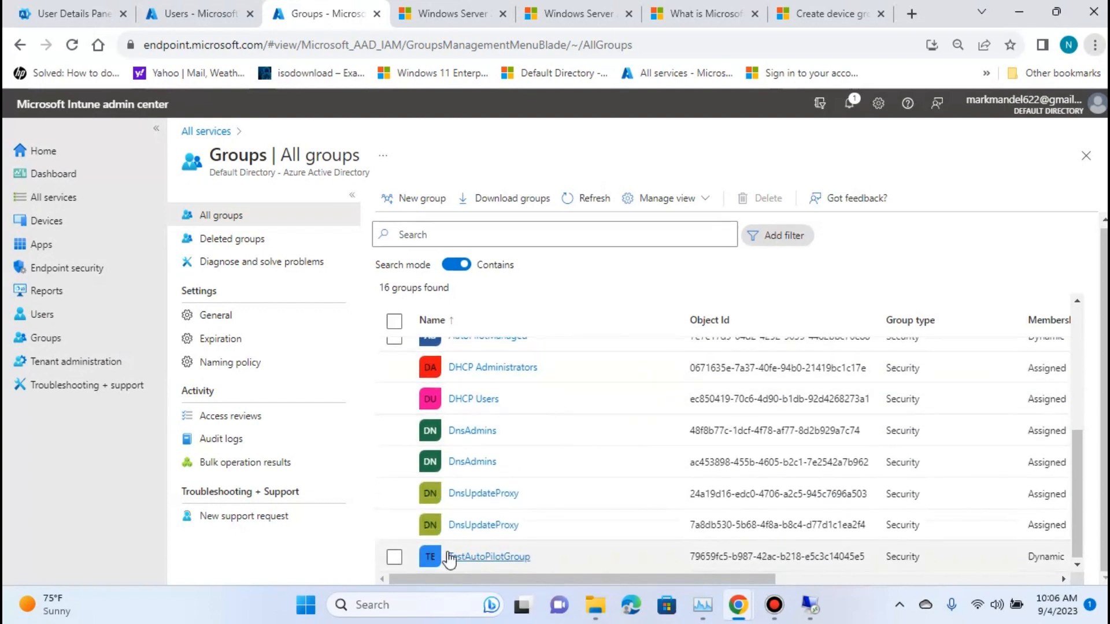
click(500, 558)
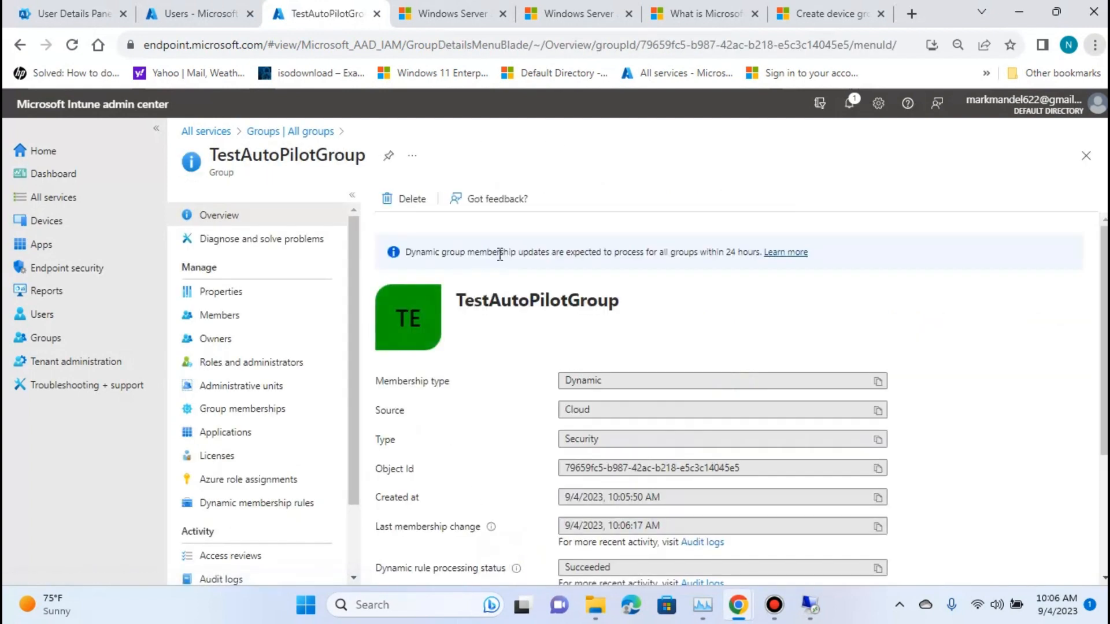
Review TestAutoPilotGroup's overview, including its membership type, dynamic rule processing status and direct members.
scroll(844, 286, down, 3)
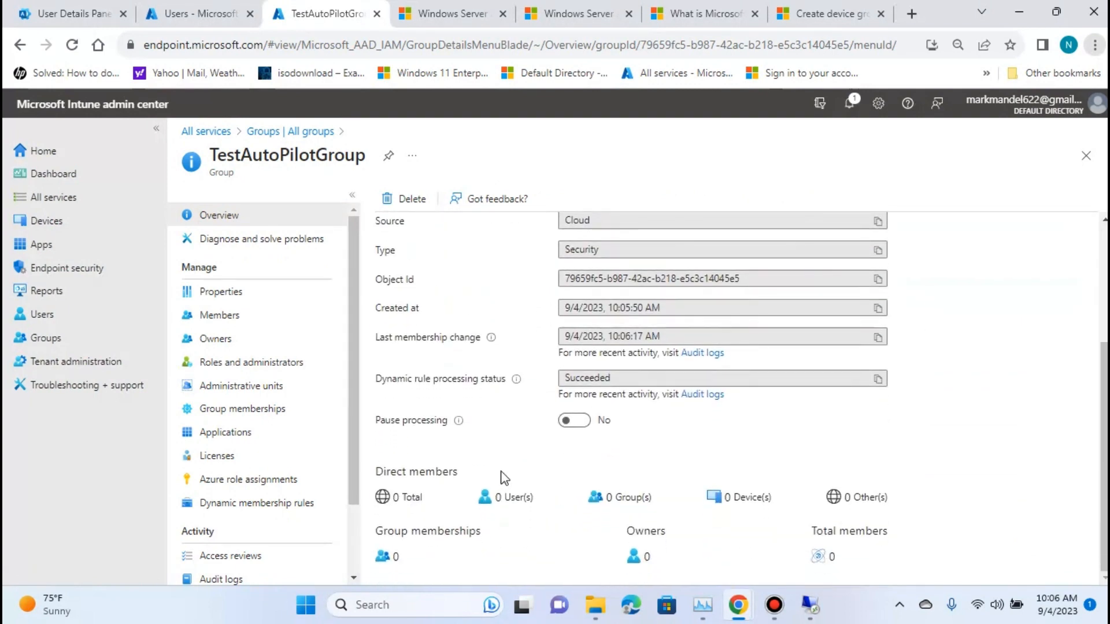
scroll(889, 489, up, 3)
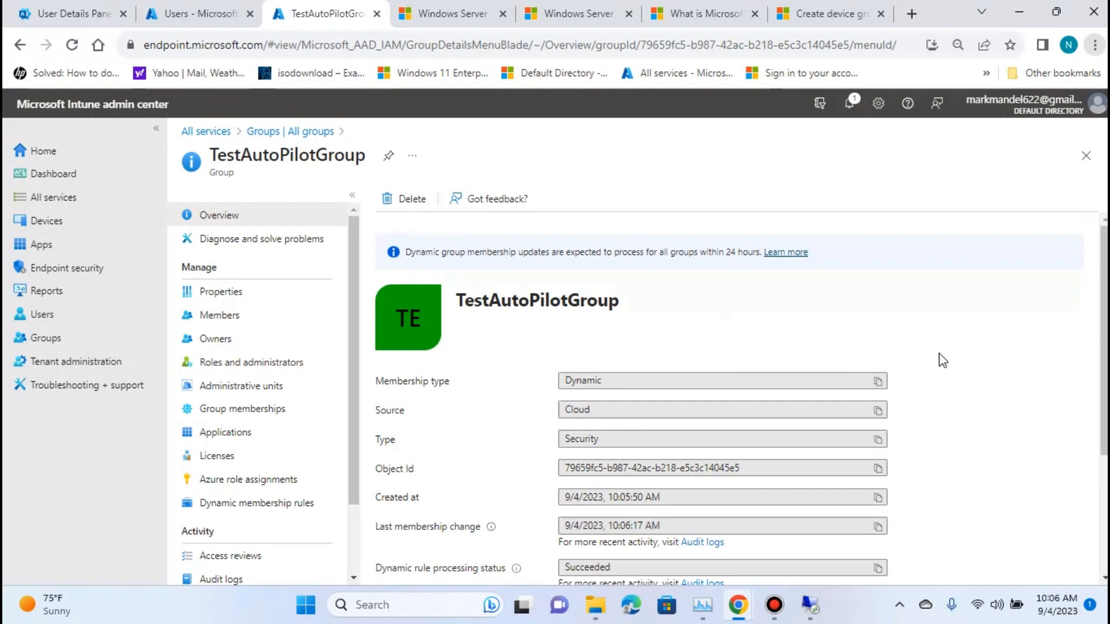
scroll(942, 360, down, 3)
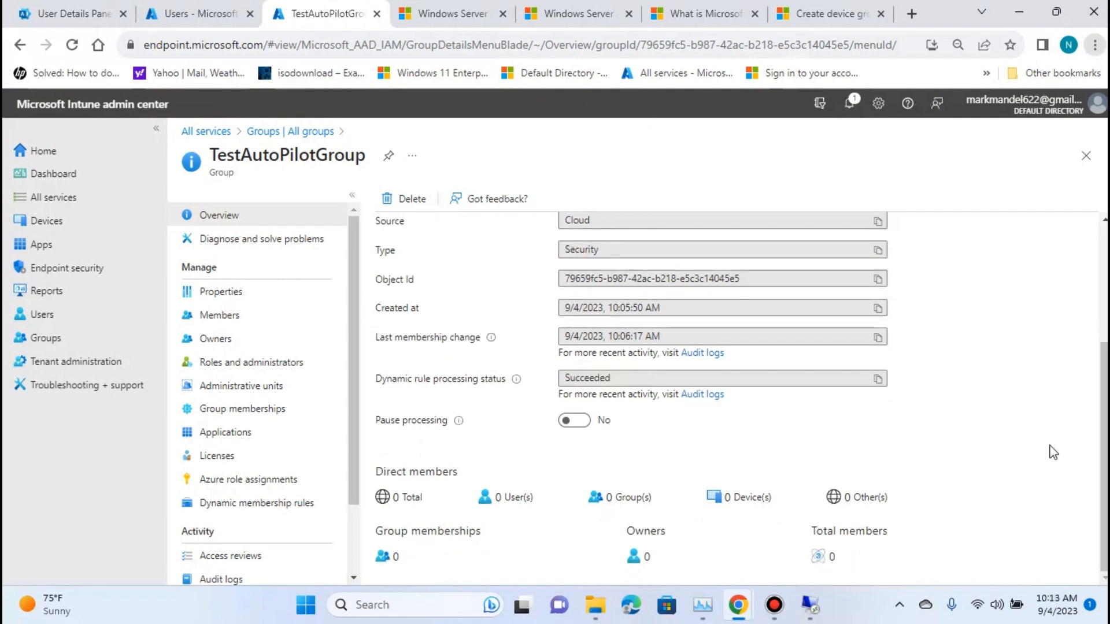
scroll(671, 498, up, 3)
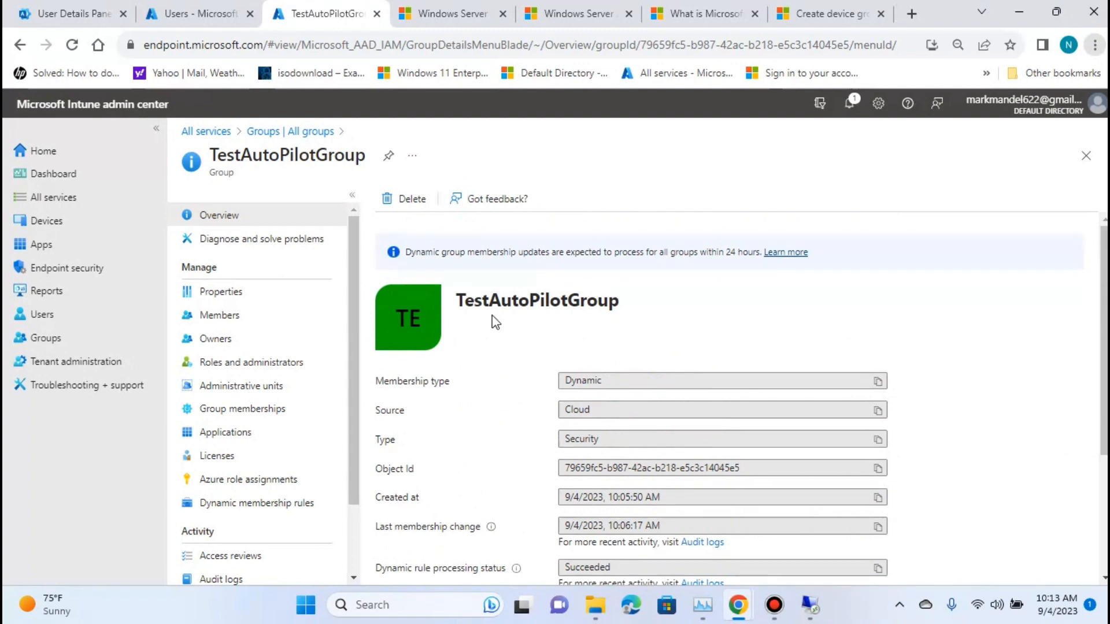
scroll(505, 317, down, 3)
scroll(865, 377, up, 3)
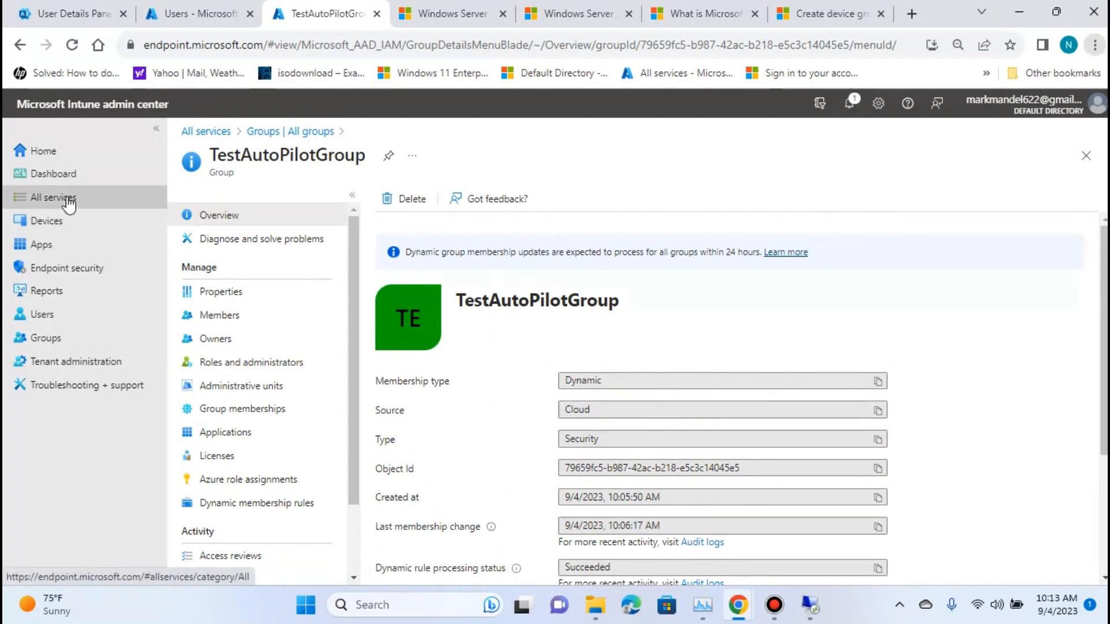
Open the devices overview, minimize the Settings window in the Win11Pc Remote Desktop session and return to the Intune admin center.
click(64, 230)
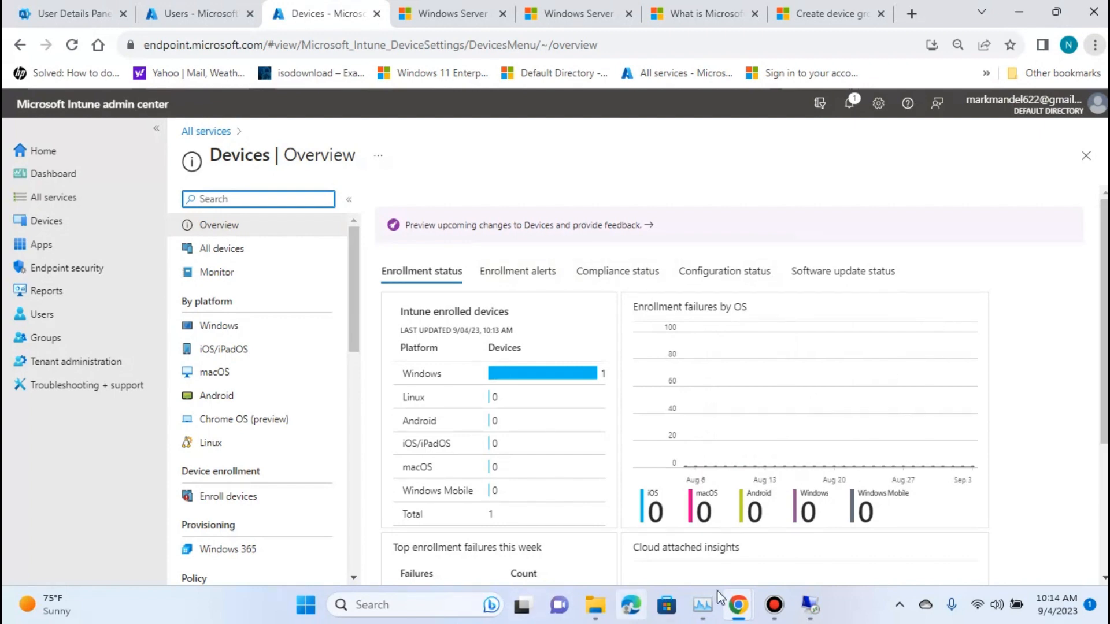
click(810, 605)
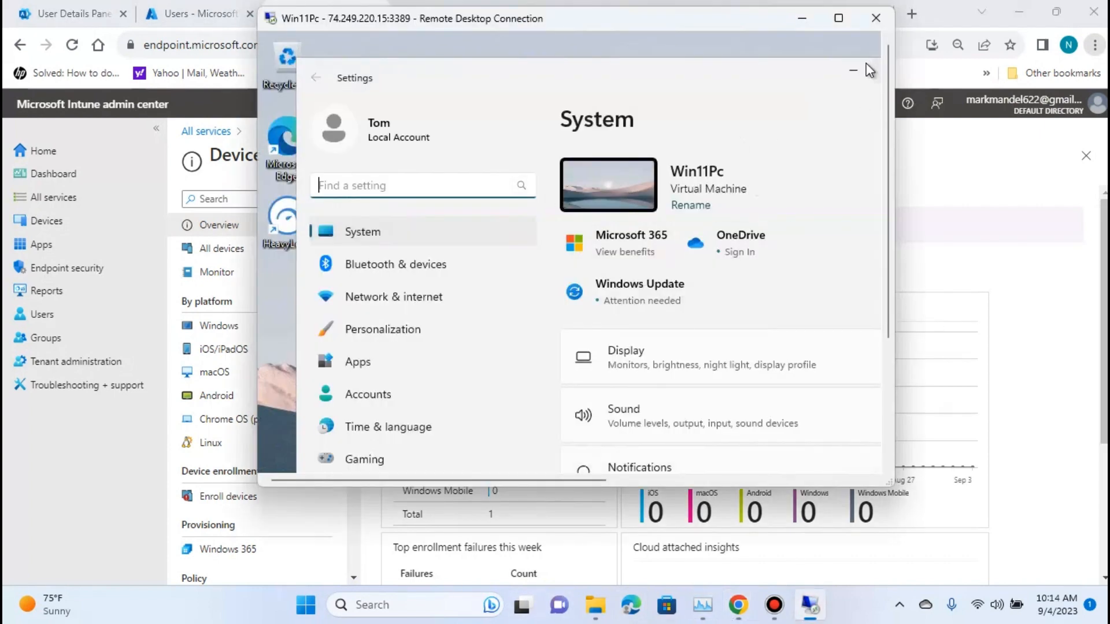
click(802, 18)
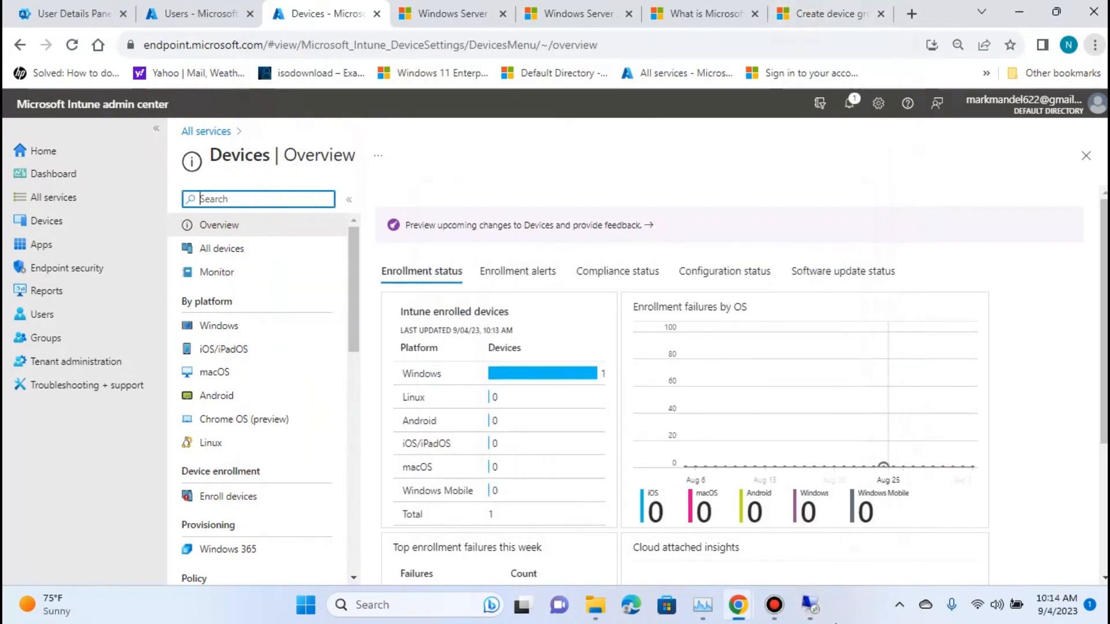
click(810, 604)
click(854, 71)
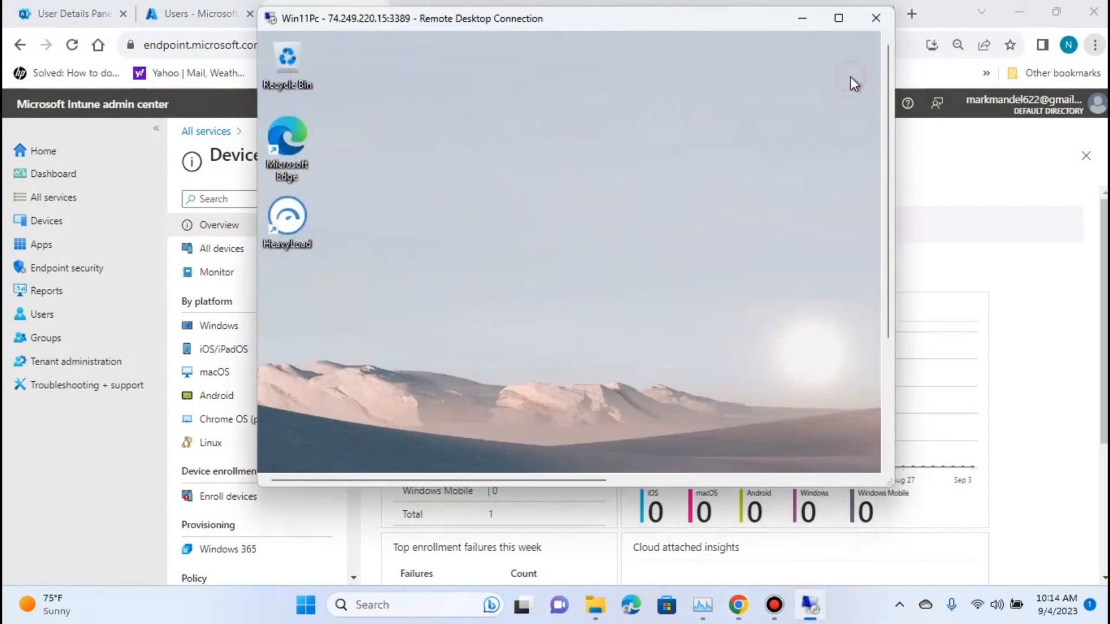
click(802, 18)
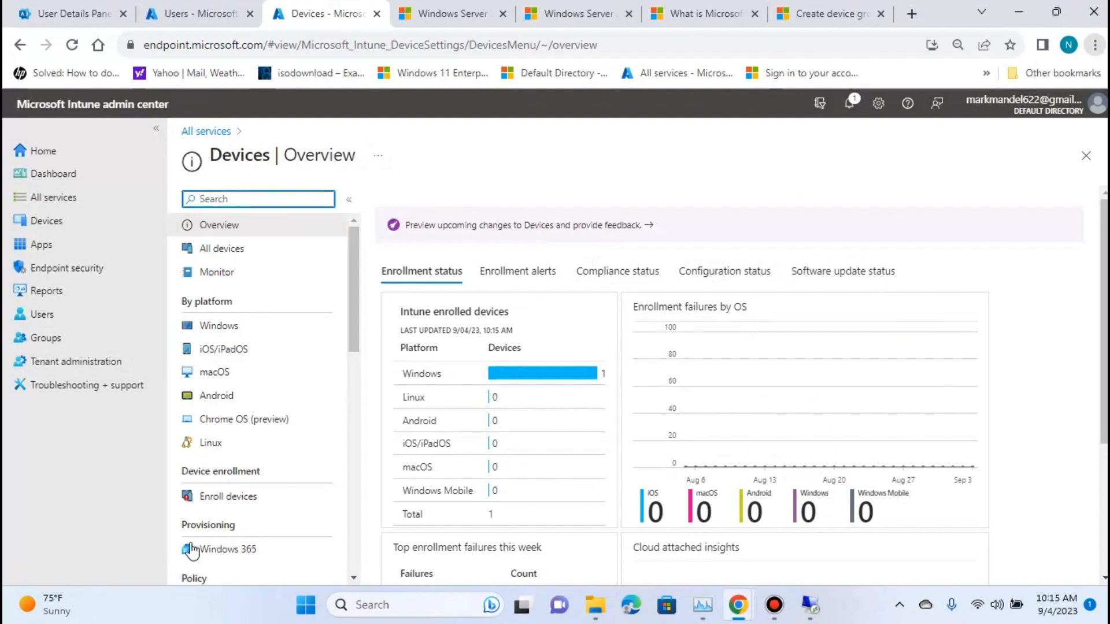
Open the Windows Autopilot deployment profiles from Windows enrollment and start a new profile for Windows PC.
click(36, 227)
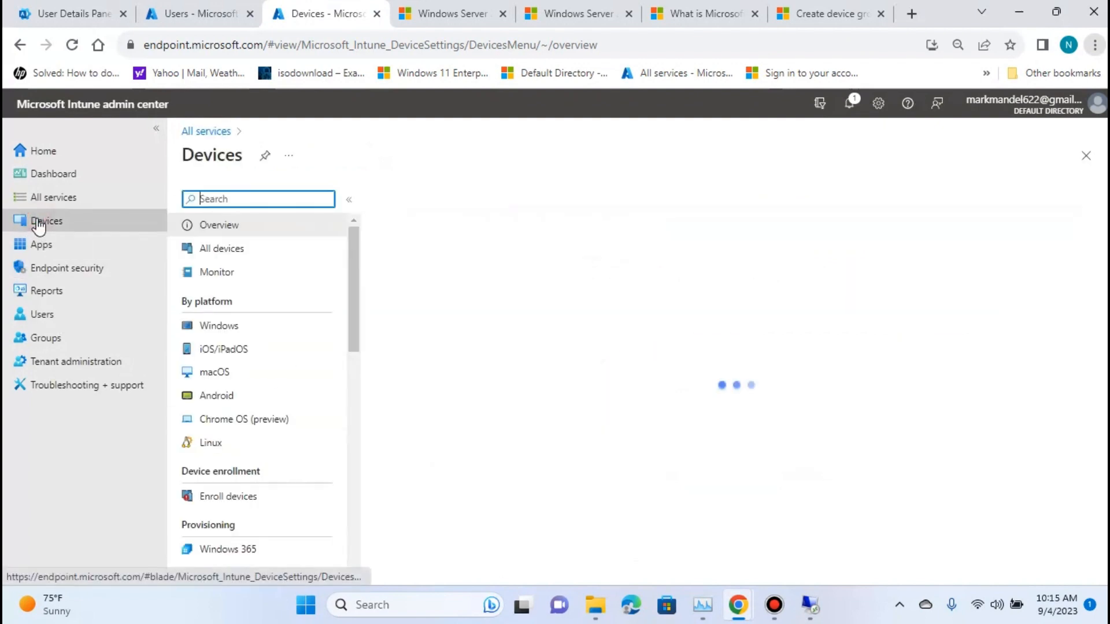
click(253, 498)
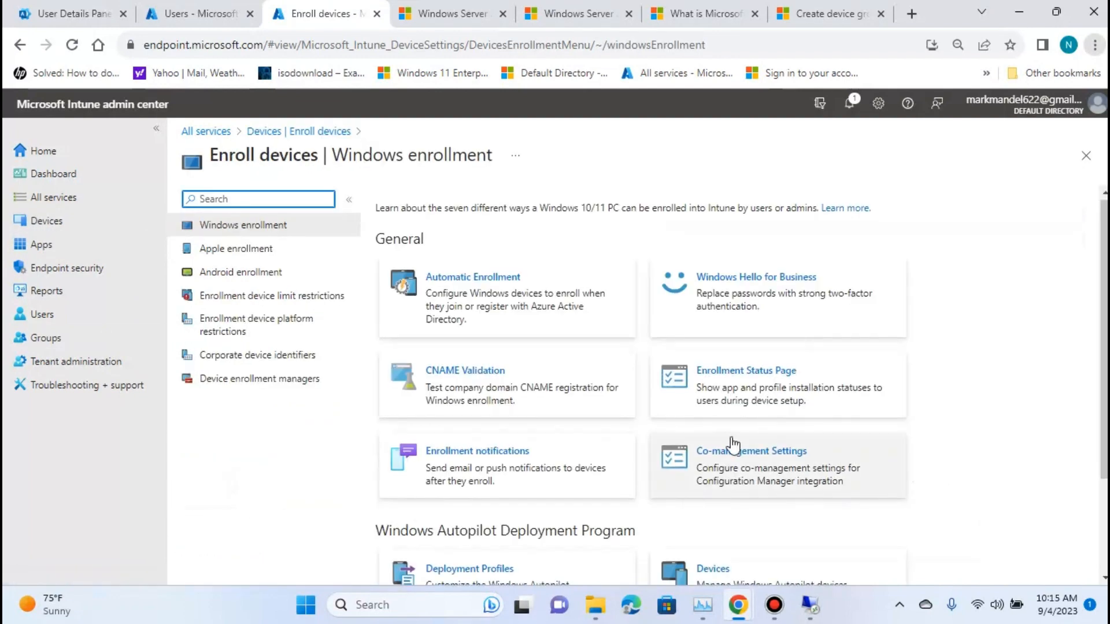
scroll(694, 445, down, 2)
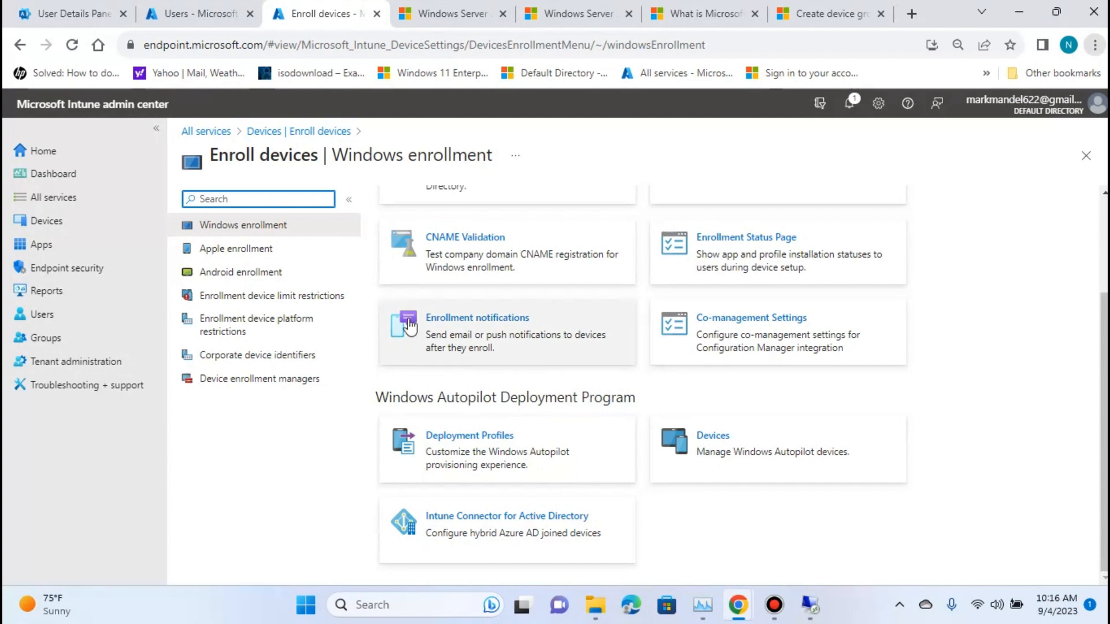
click(458, 441)
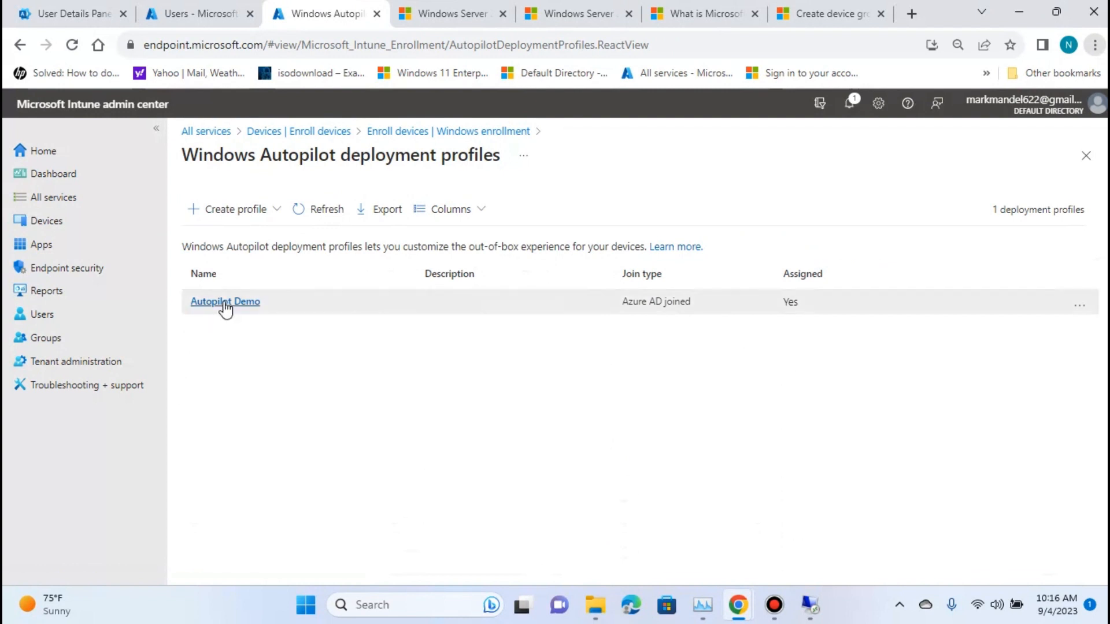
click(236, 218)
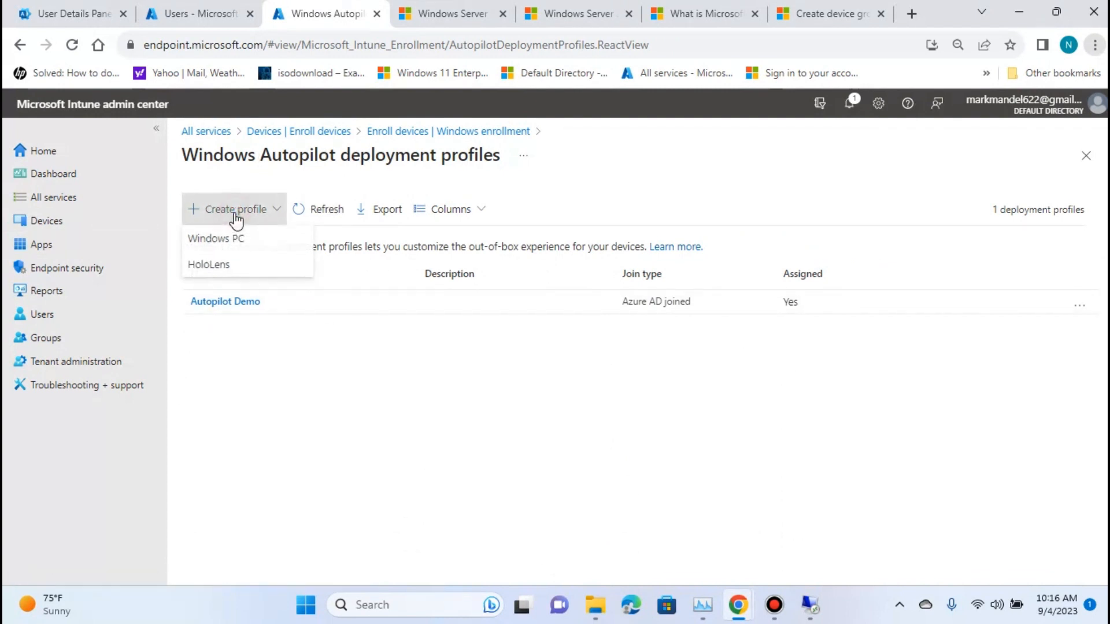
click(256, 249)
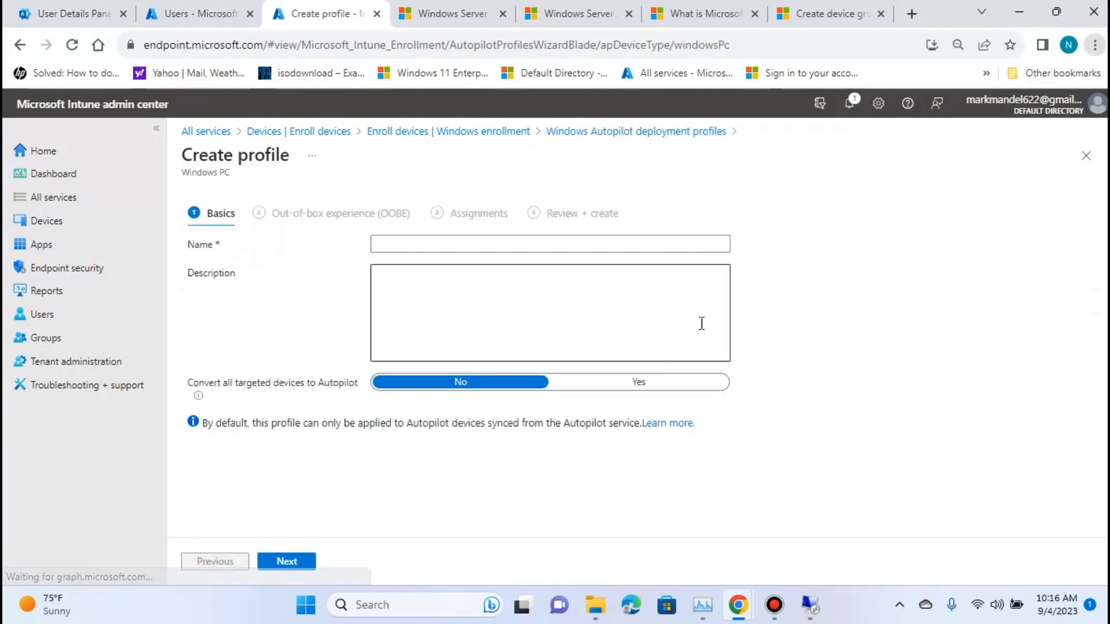
Name the new deployment profile AutopilotTestDep.Profile.
click(450, 243)
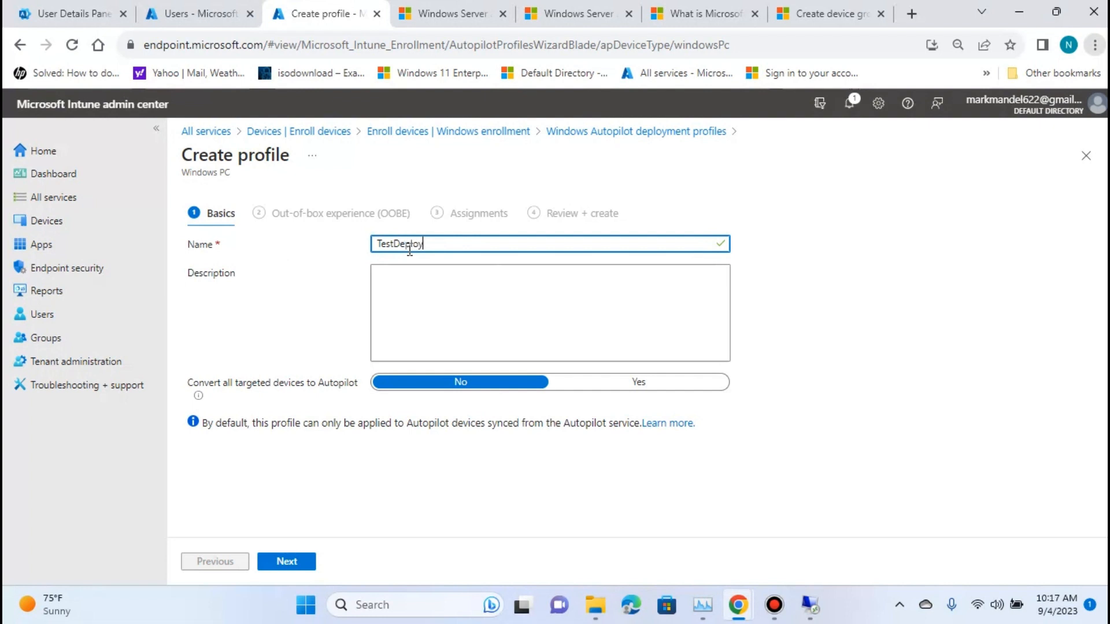
text(mn)
text(Auto)
text(pilot)
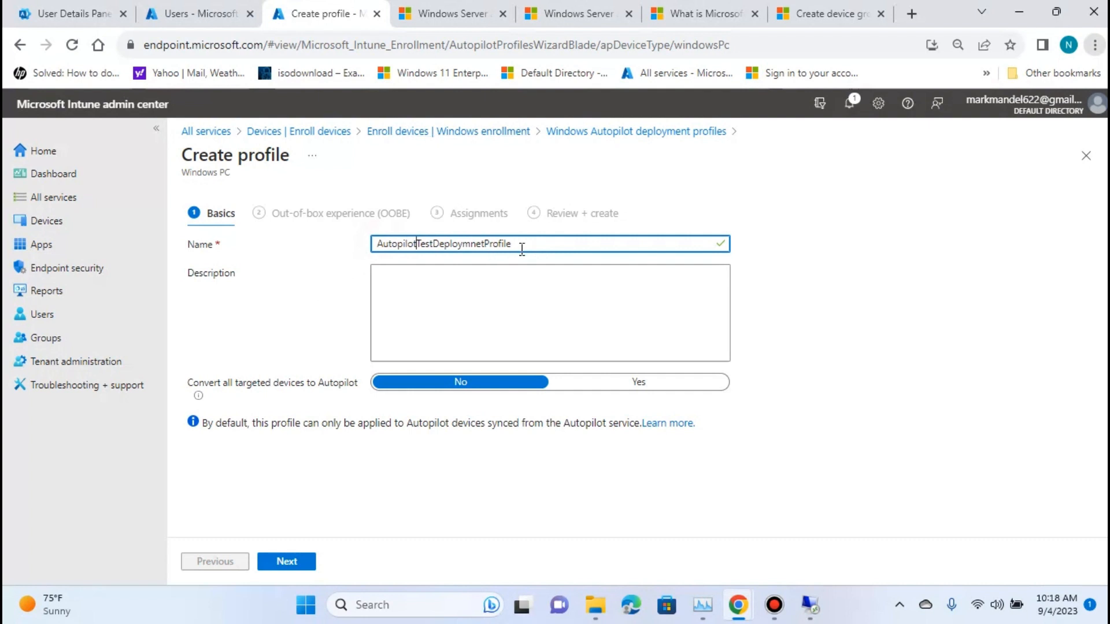
click(486, 244)
key(BackSpace)
key(BackSpace)
key(BackSpace)
key(BackSpace)
key(BackSpace)
key(BackSpace)
key(BackSpace)
text(.)
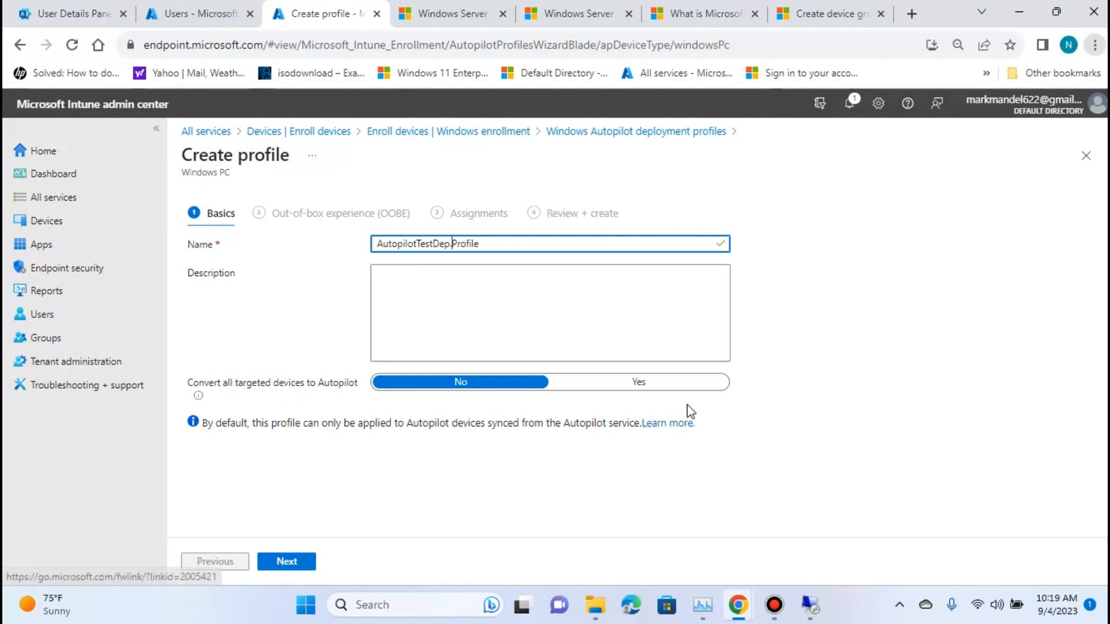
Set the profile to convert all targeted devices to Autopilot and continue to the out-of-box experience settings.
click(652, 390)
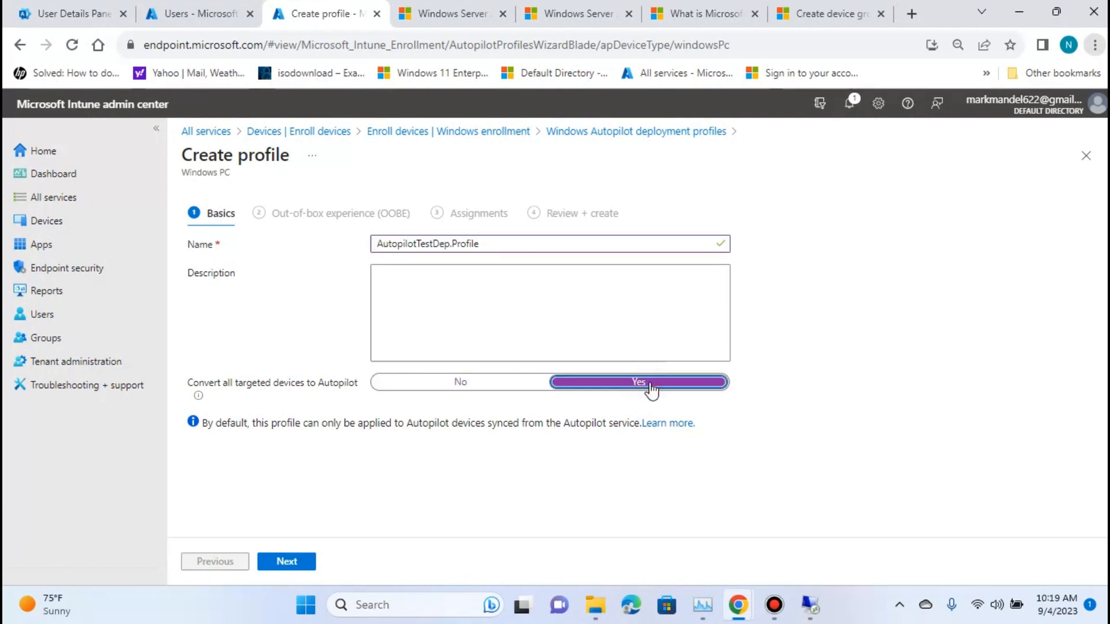
click(504, 389)
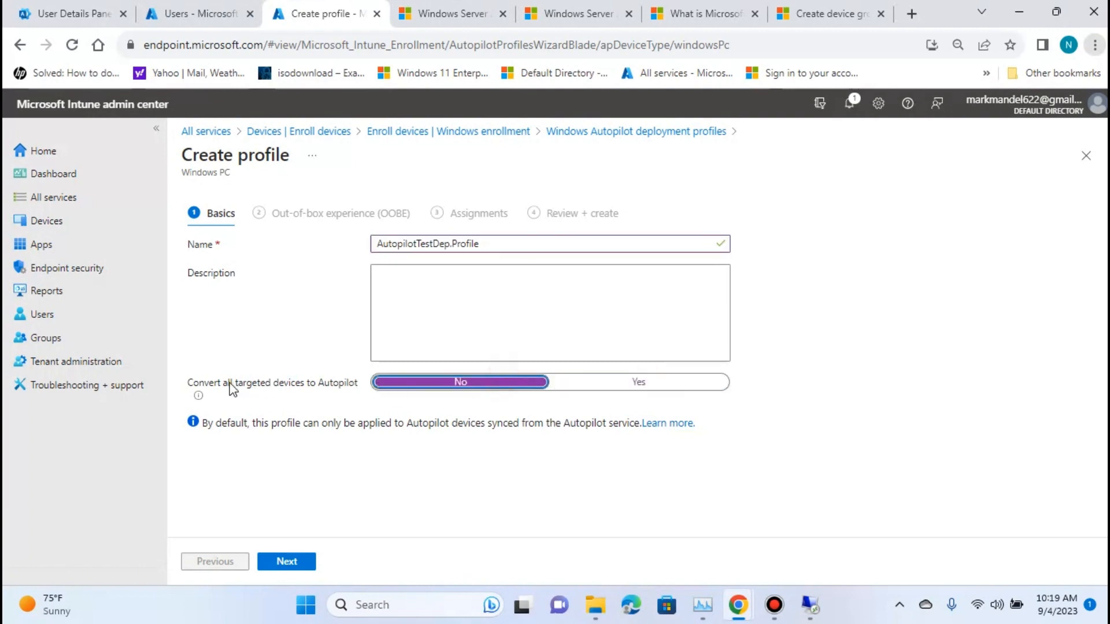
mouse_move(198, 399)
click(633, 386)
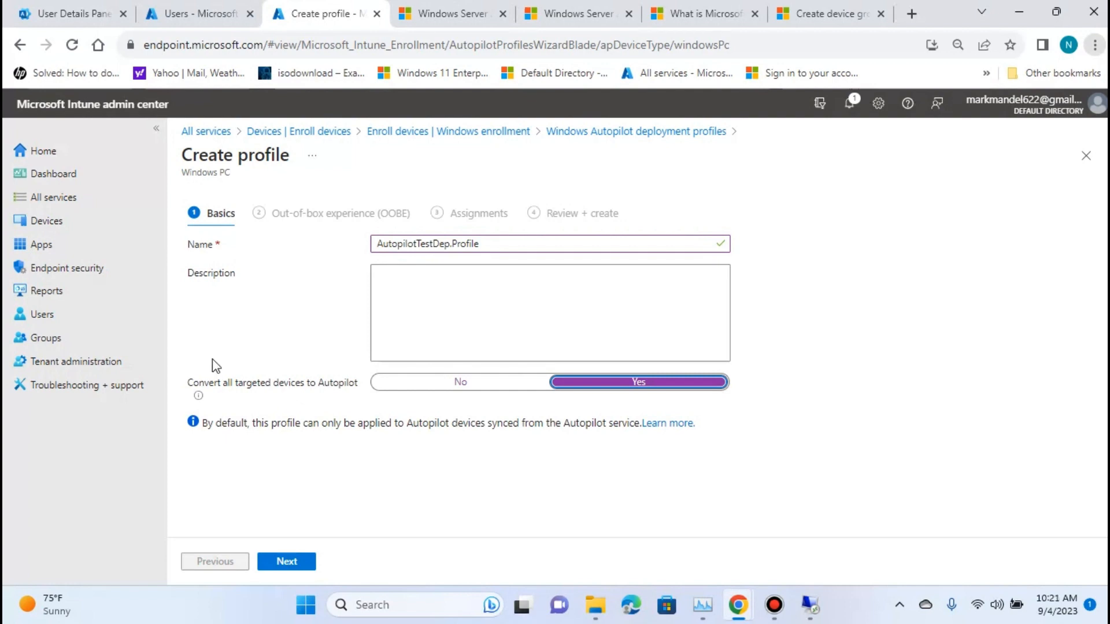
click(301, 569)
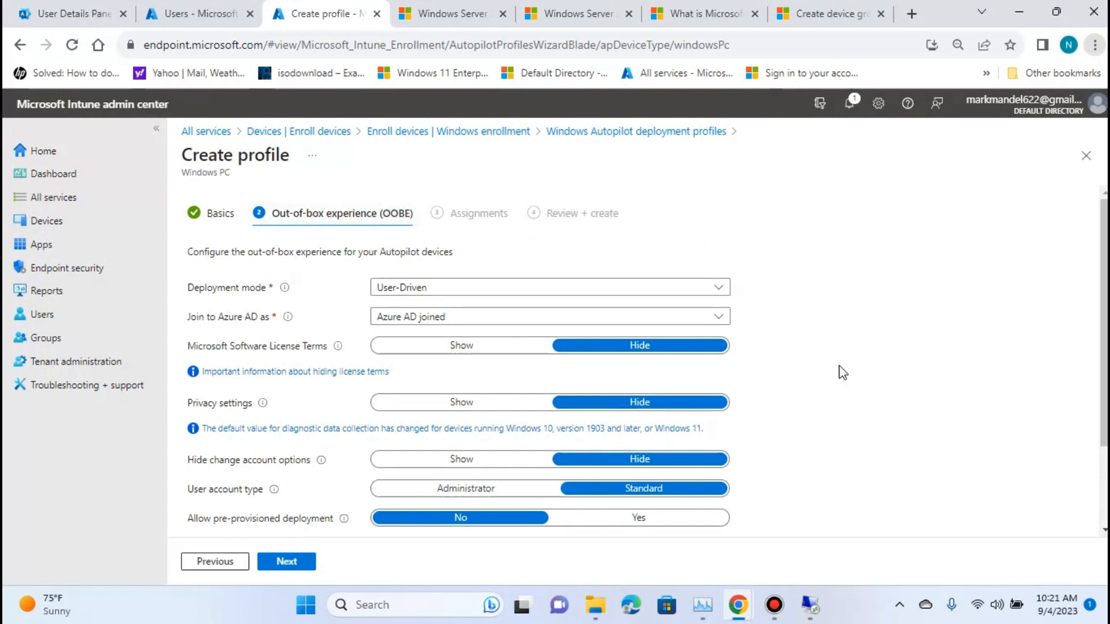
Review the out-of-box experience settings, including the explanation of the deployment mode and its available options.
scroll(836, 372, down, 2)
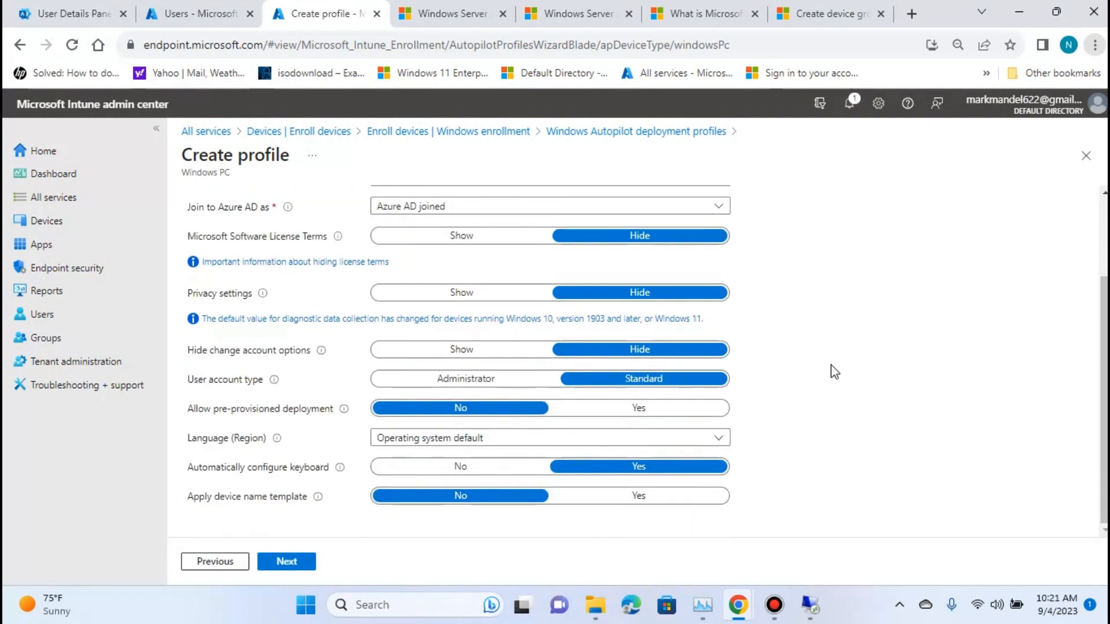
scroll(838, 385, up, 2)
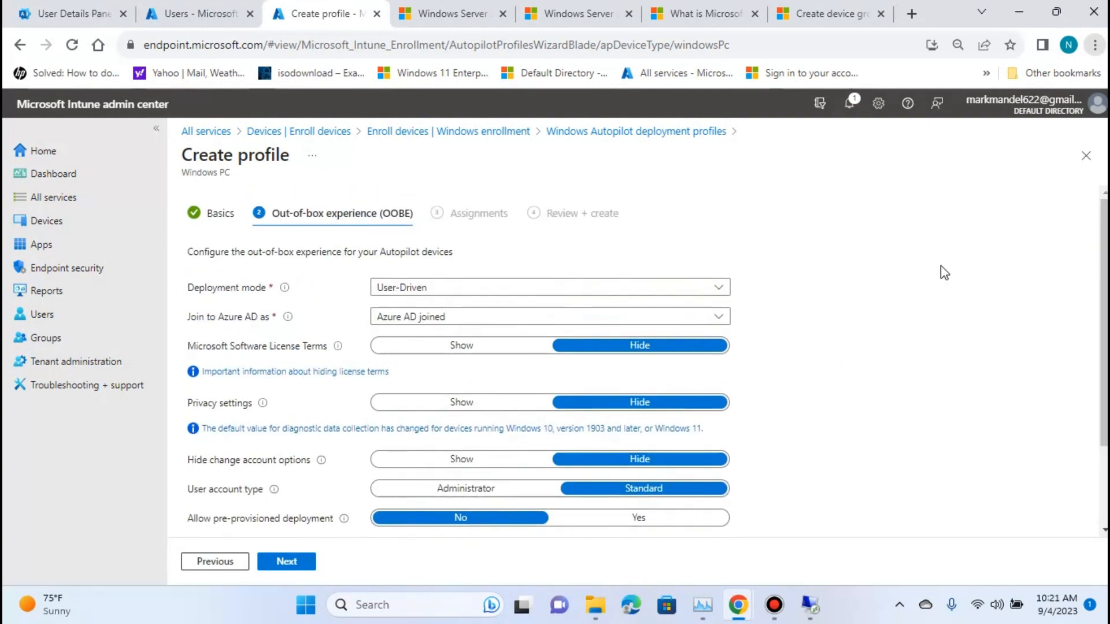
scroll(845, 310, down, 2)
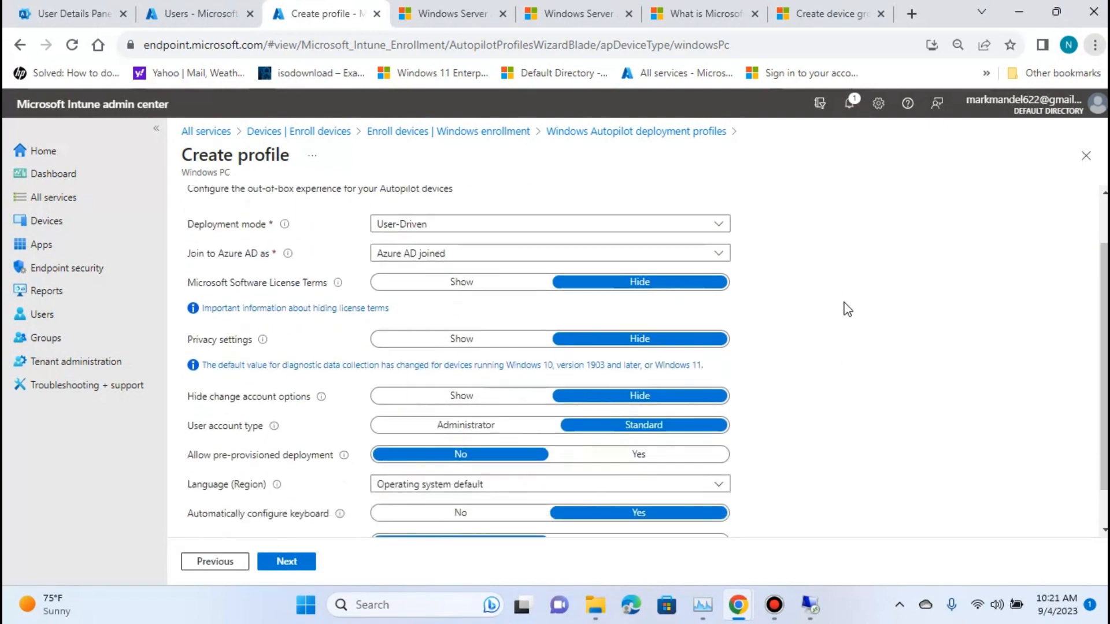
scroll(845, 310, up, 2)
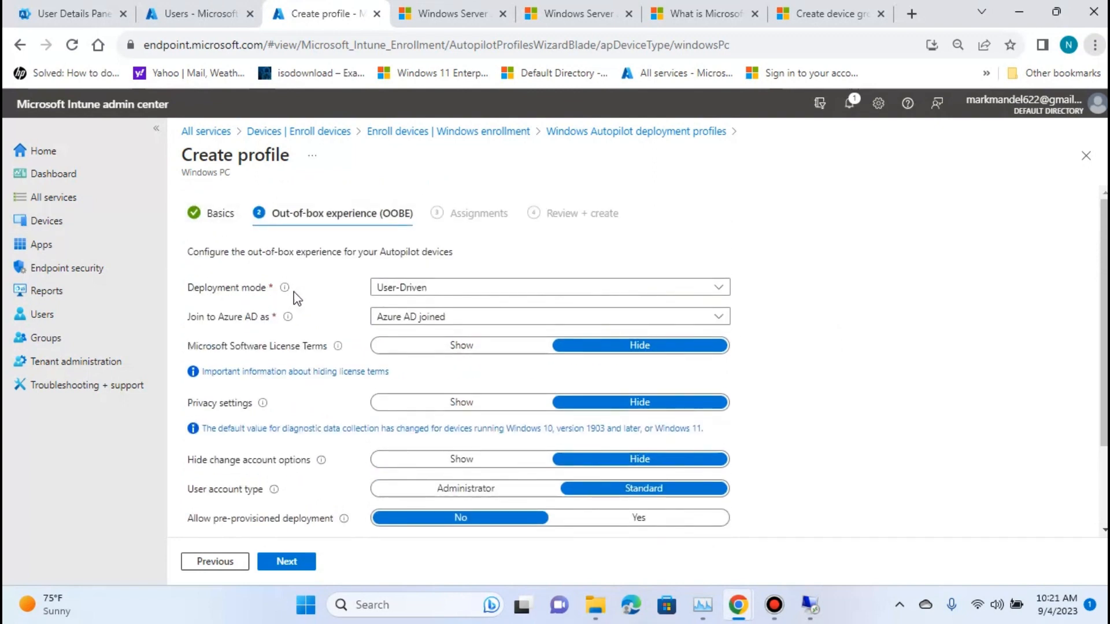
mouse_move(285, 290)
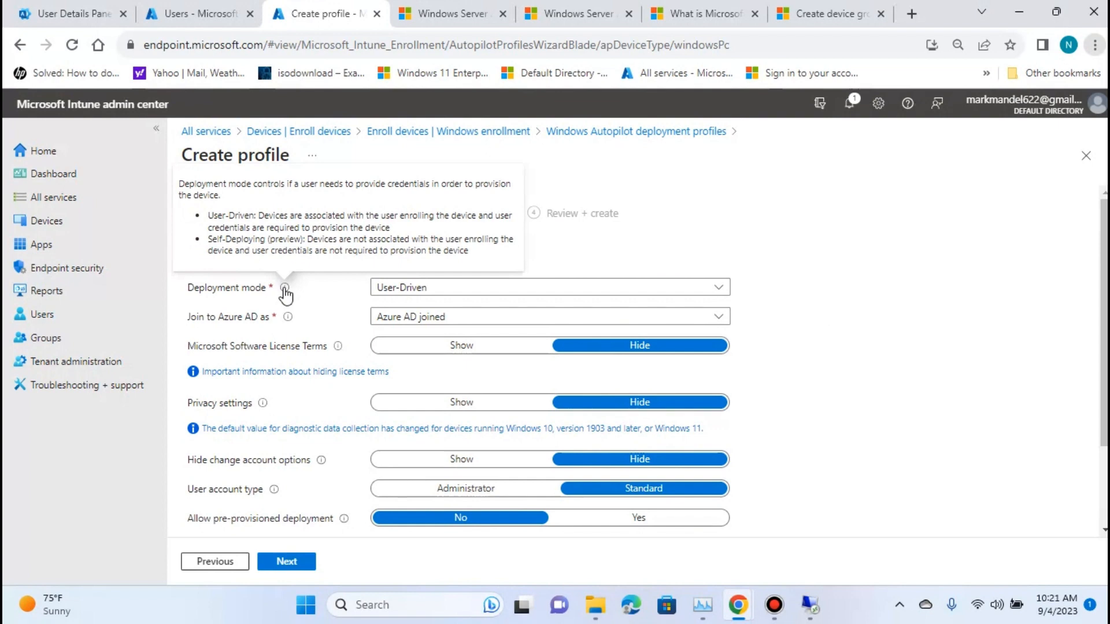
click(450, 294)
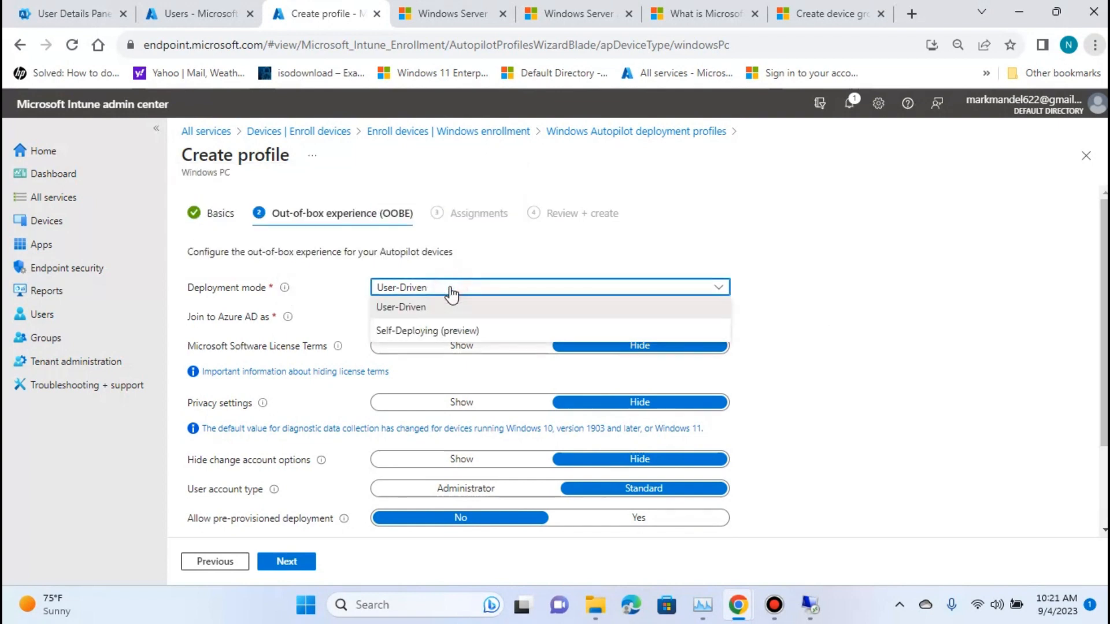
click(304, 287)
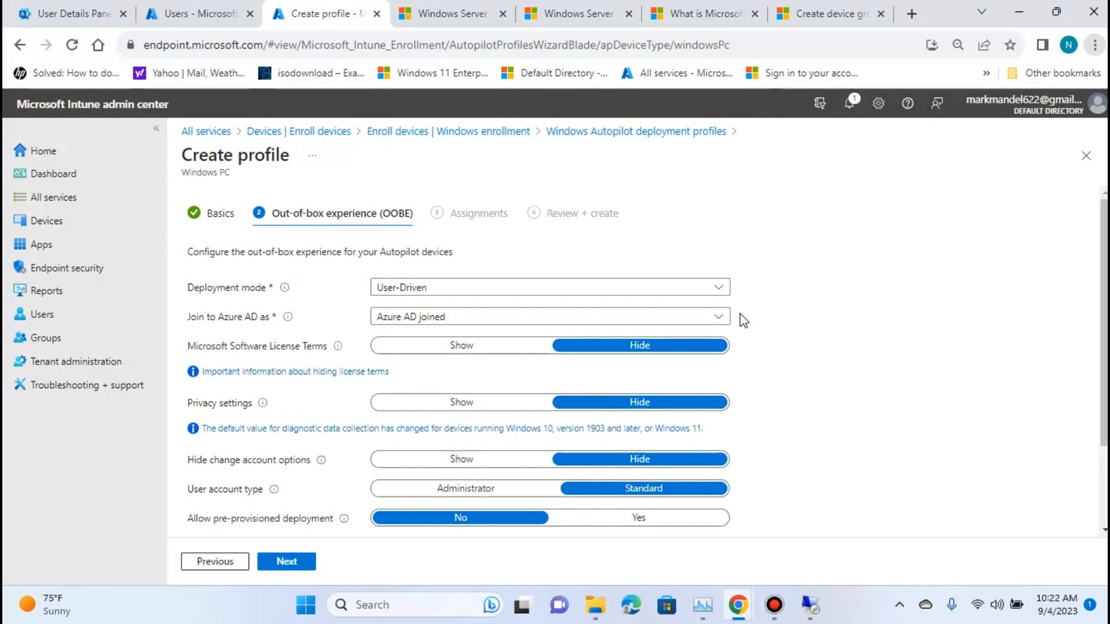
Try the Self-Deploying (preview) deployment mode, check which settings it restricts, and return the mode to User-Driven.
click(716, 289)
click(508, 330)
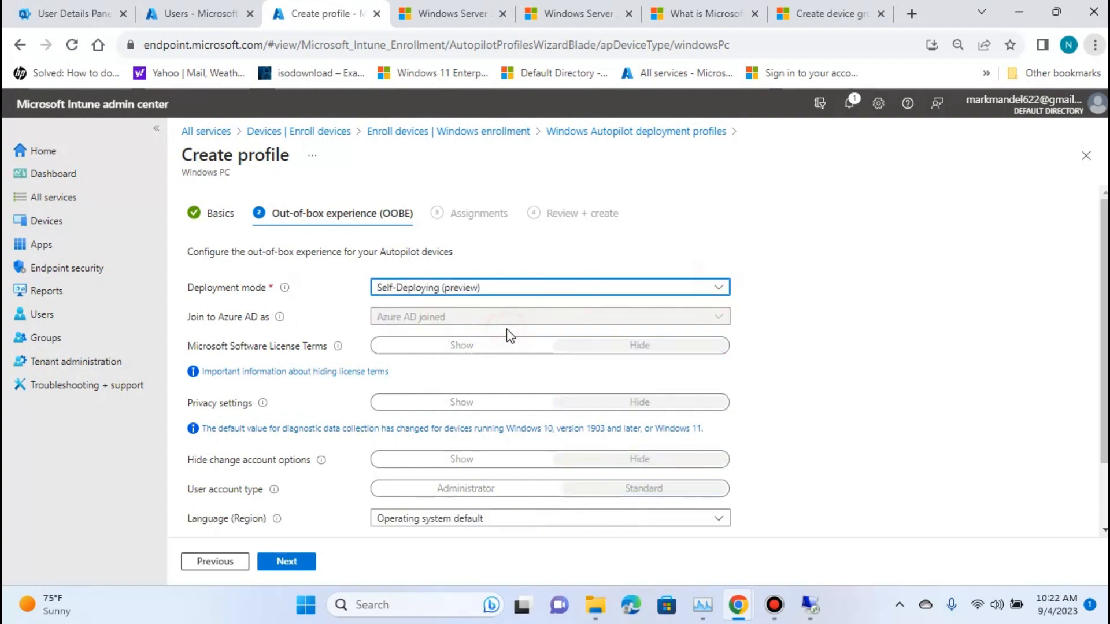
scroll(636, 468, down, 2)
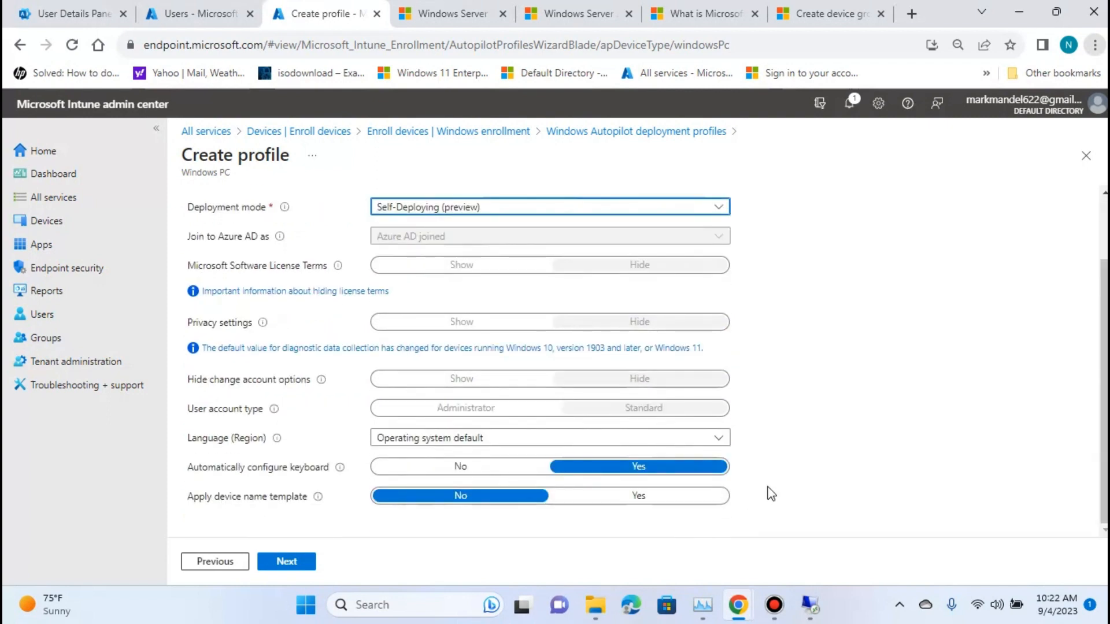
scroll(770, 490, up, 2)
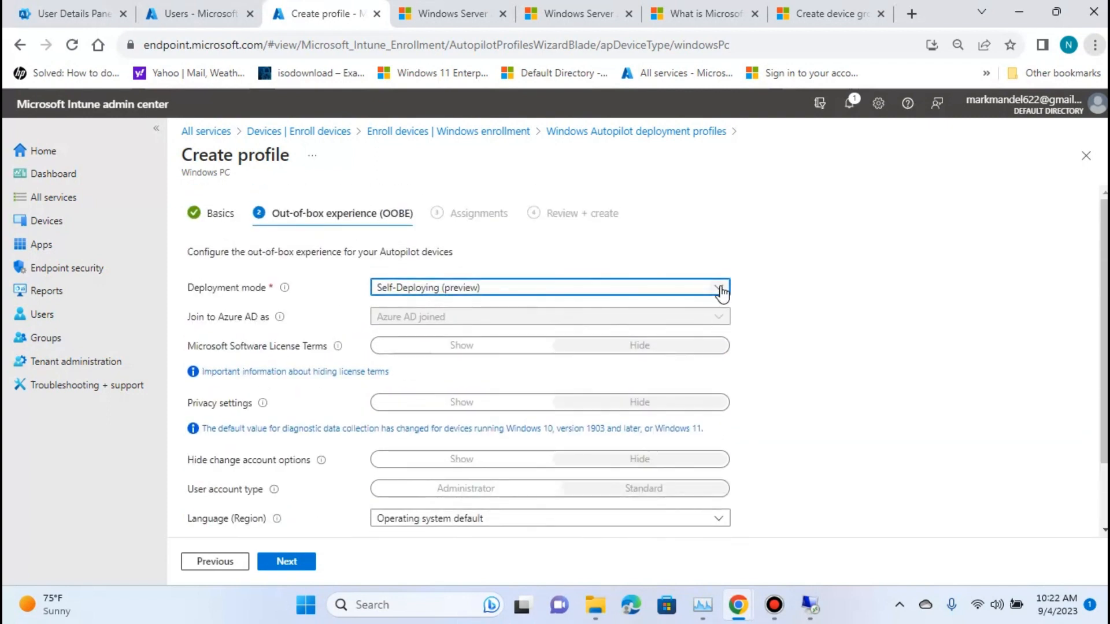
click(720, 288)
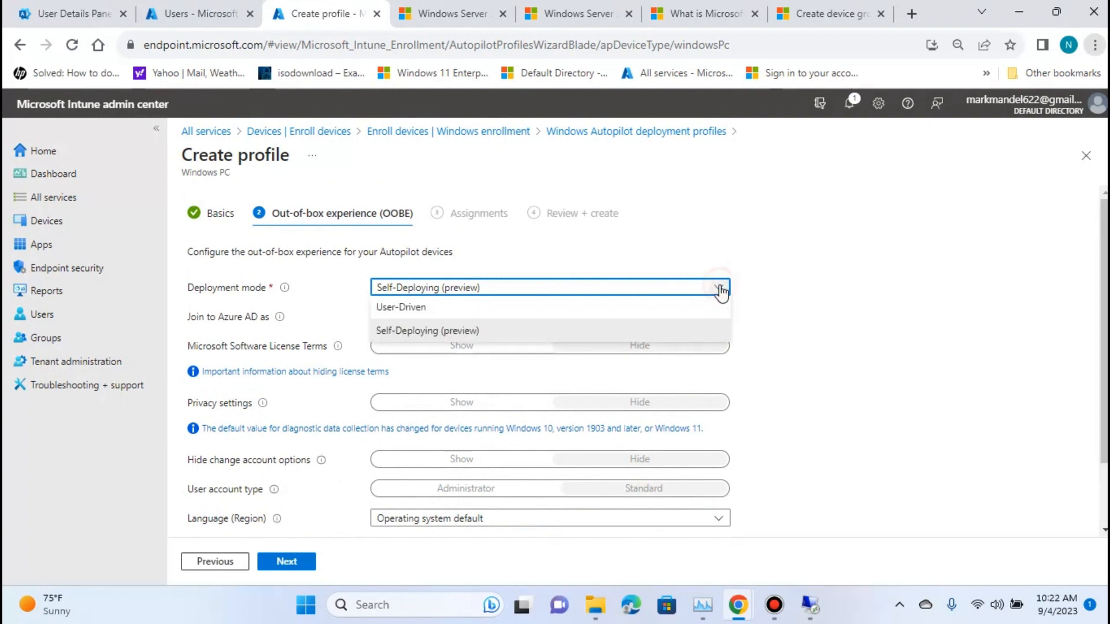
click(436, 307)
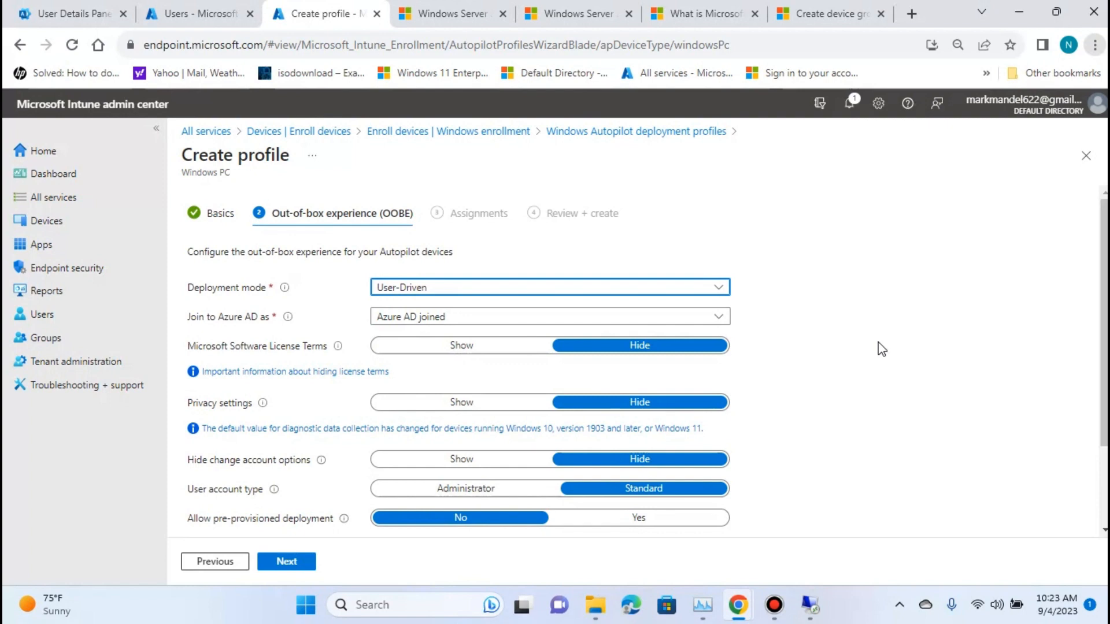
Examine the full list of out-of-box experience settings offered for the User-Driven deployment mode.
scroll(881, 349, down, 3)
scroll(883, 348, up, 3)
scroll(976, 370, down, 2)
scroll(979, 373, up, 2)
scroll(937, 289, down, 2)
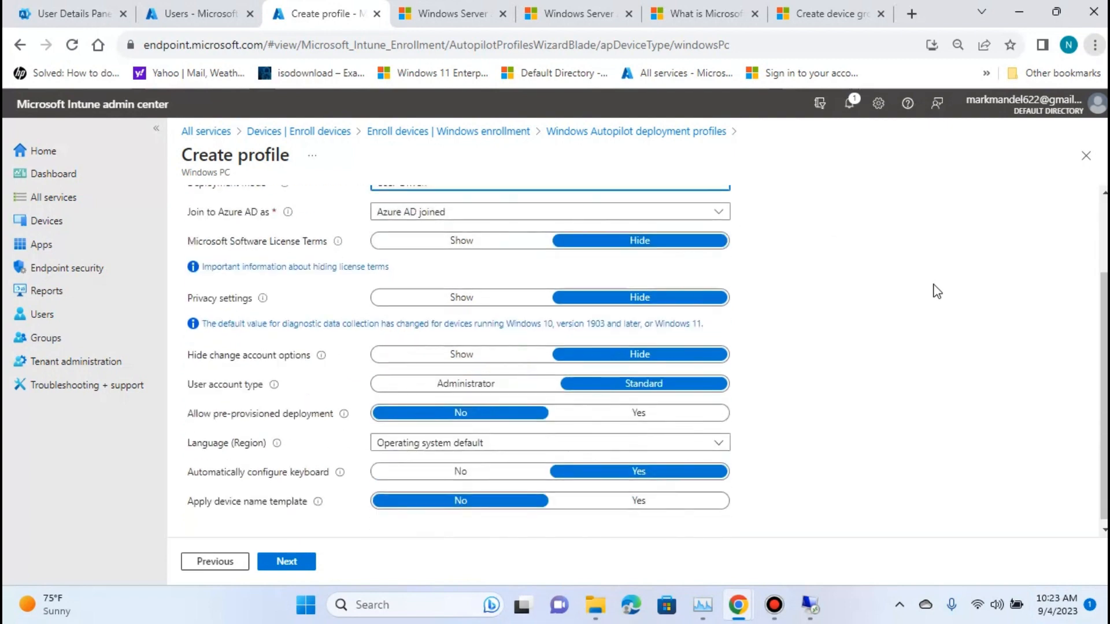
scroll(931, 289, up, 2)
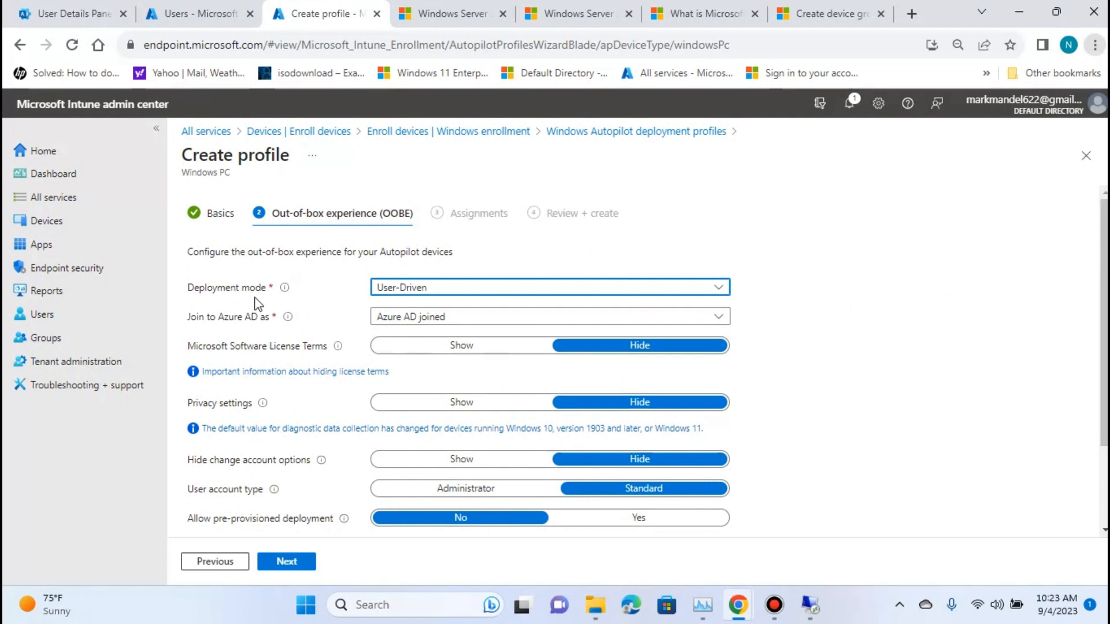
scroll(1000, 335, down, 2)
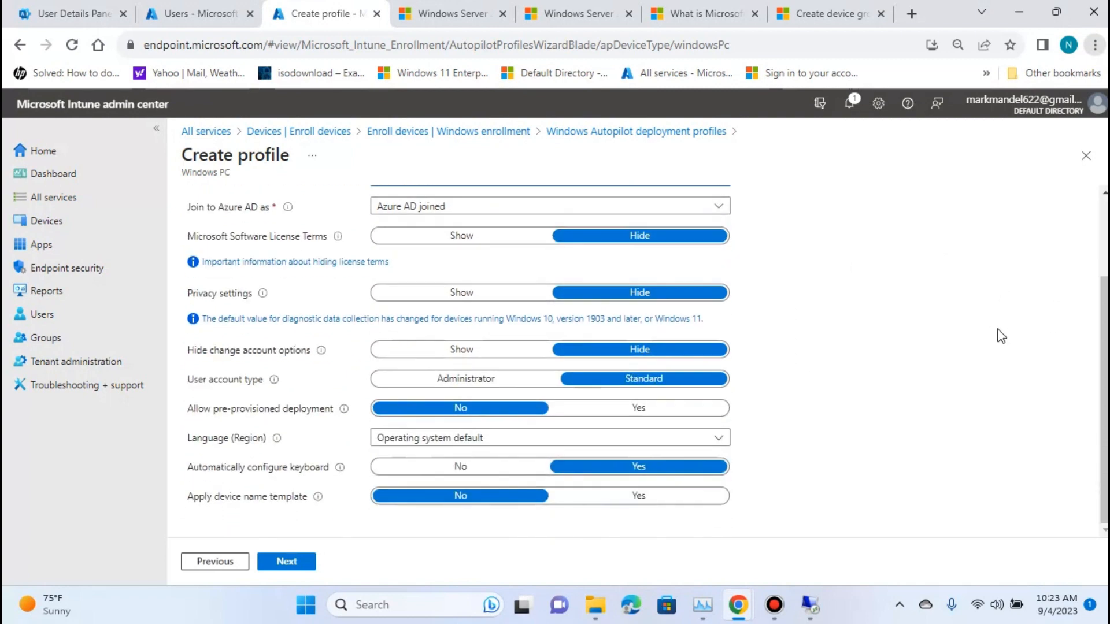
scroll(990, 335, up, 2)
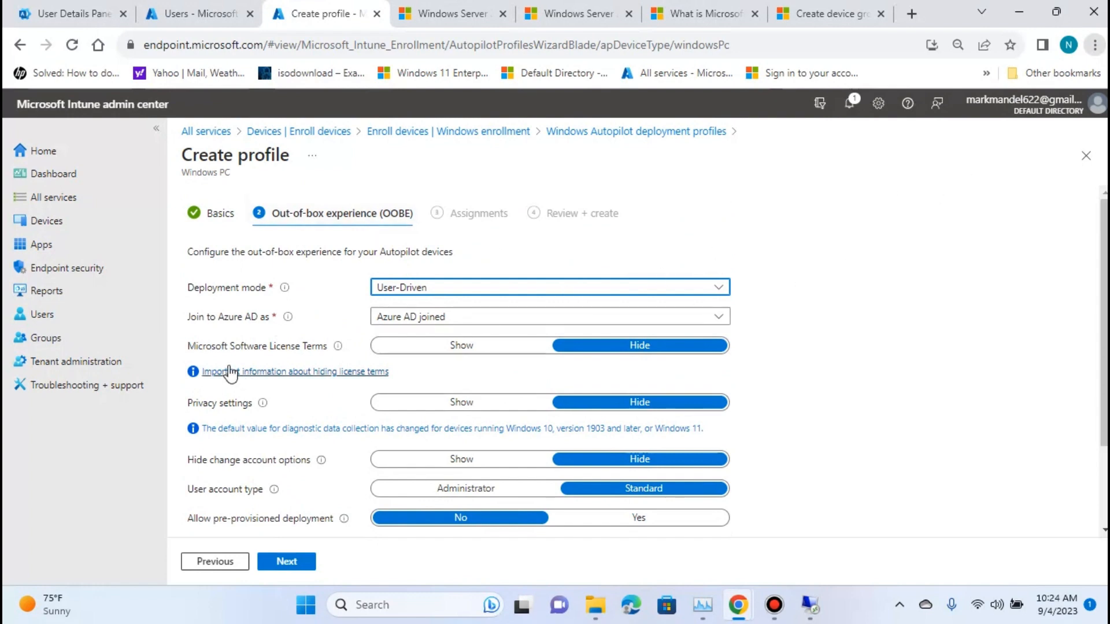
Try joining devices as Hybrid Azure AD joined and return the join type to Azure AD joined.
click(408, 321)
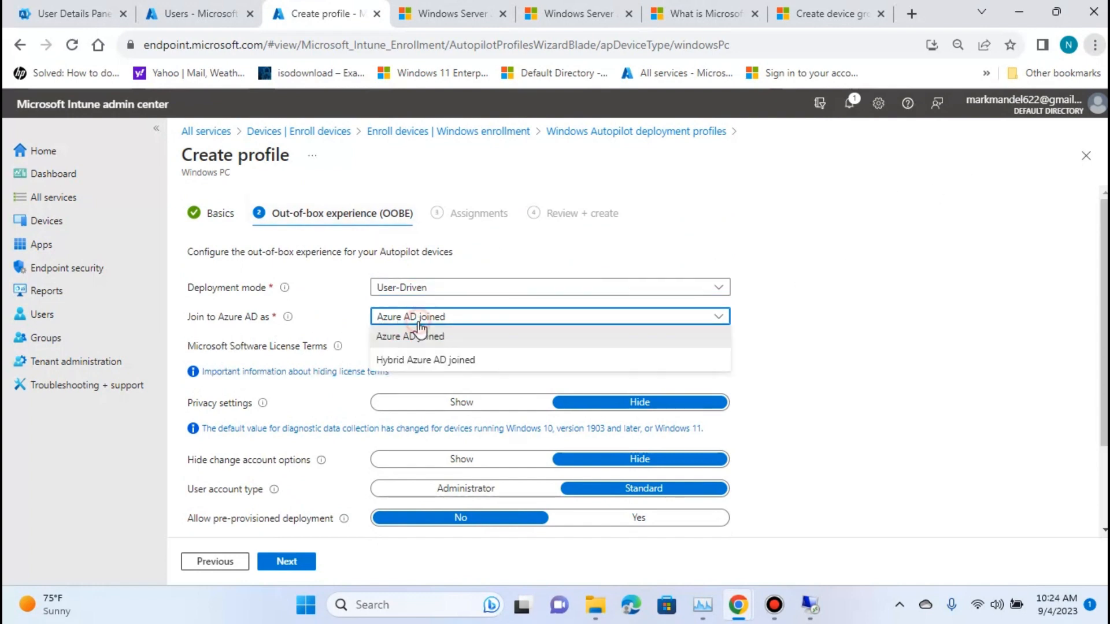
click(447, 360)
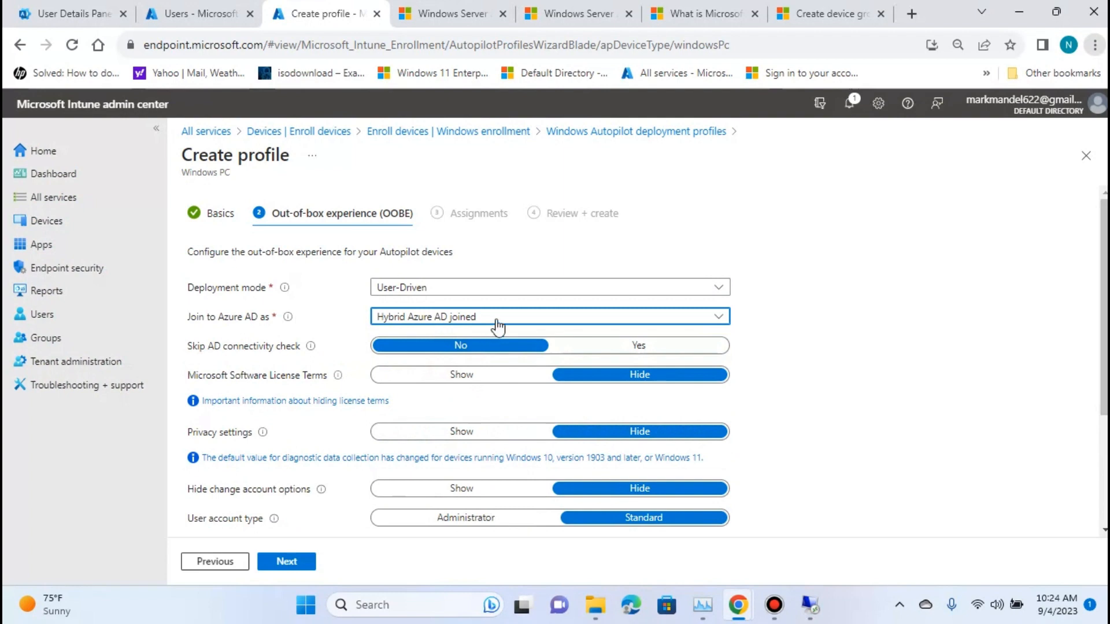
click(516, 319)
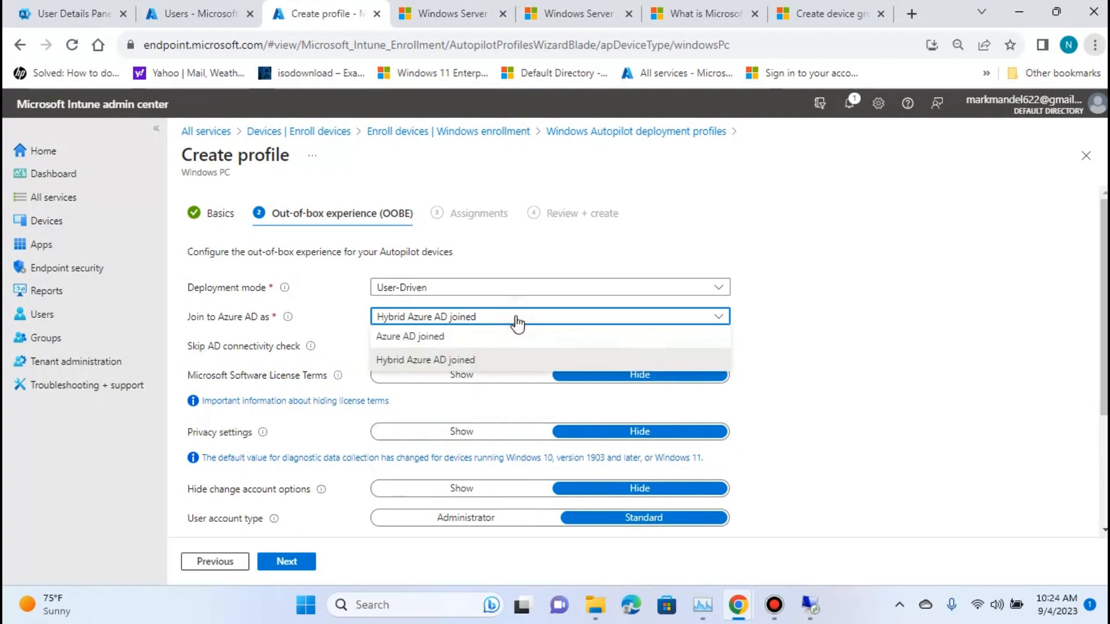
click(410, 338)
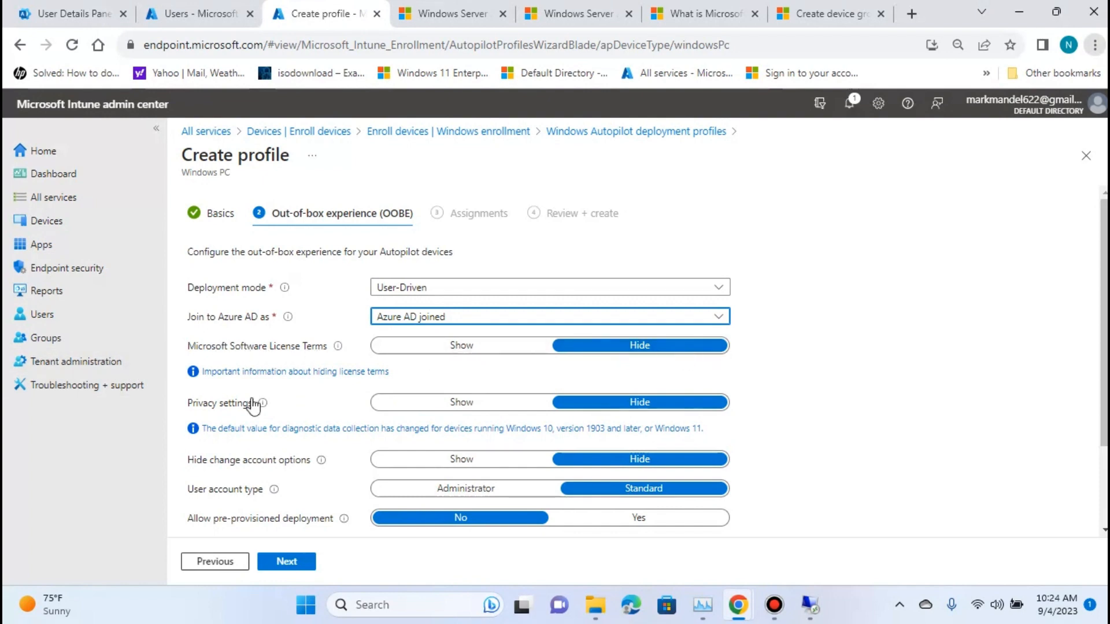
Read the explanations of the privacy settings, Microsoft Software License Terms and pre-provisioned deployment options.
mouse_move(265, 403)
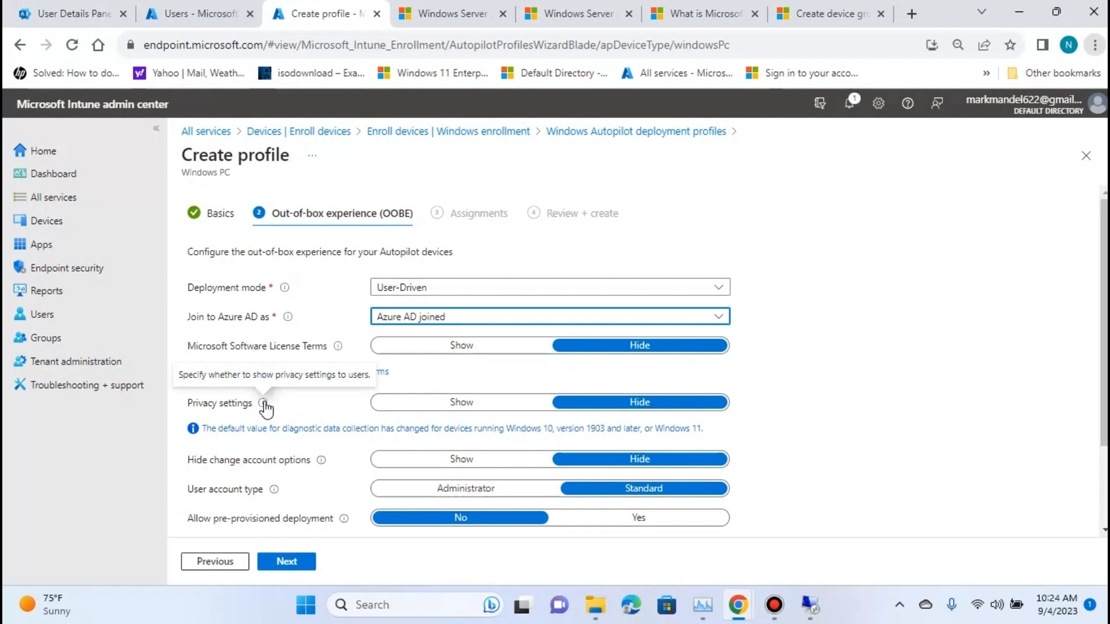
mouse_move(338, 348)
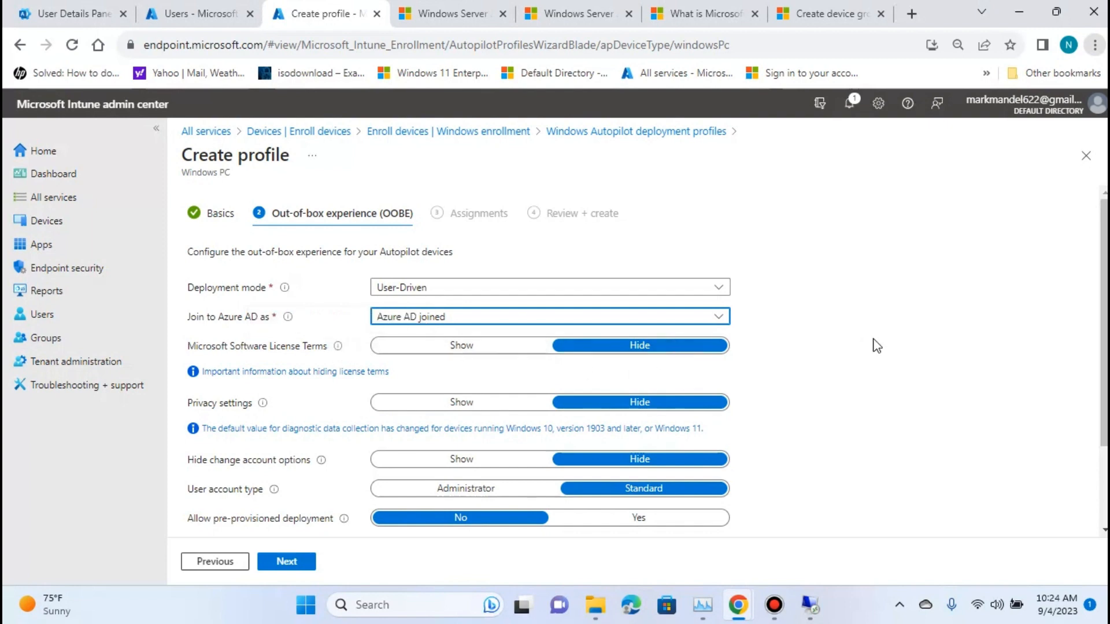
scroll(876, 345, down, 2)
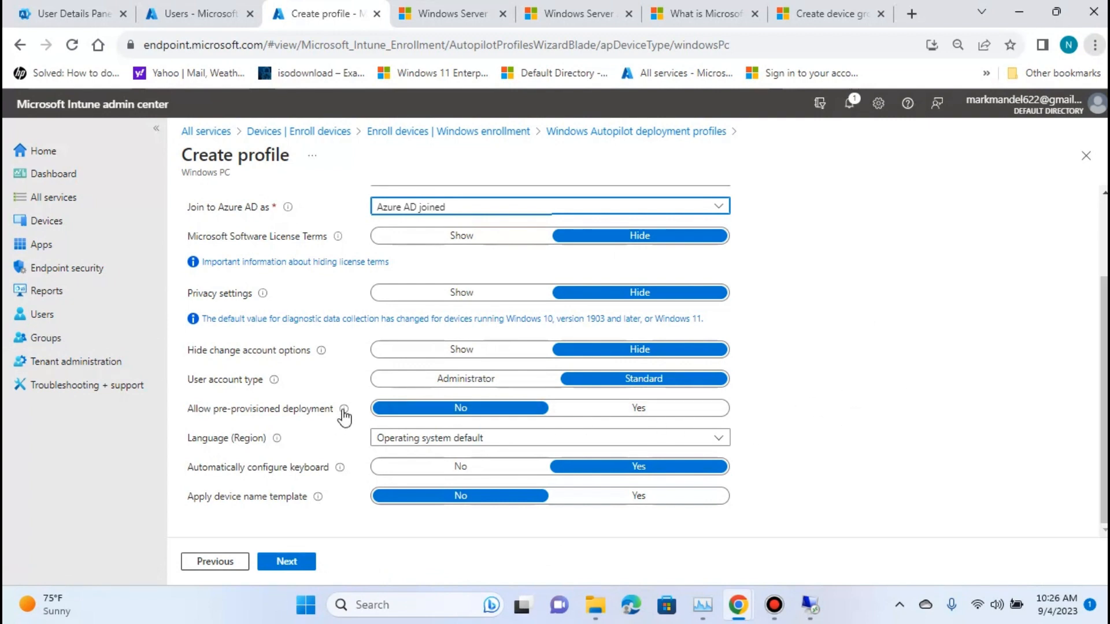
mouse_move(345, 411)
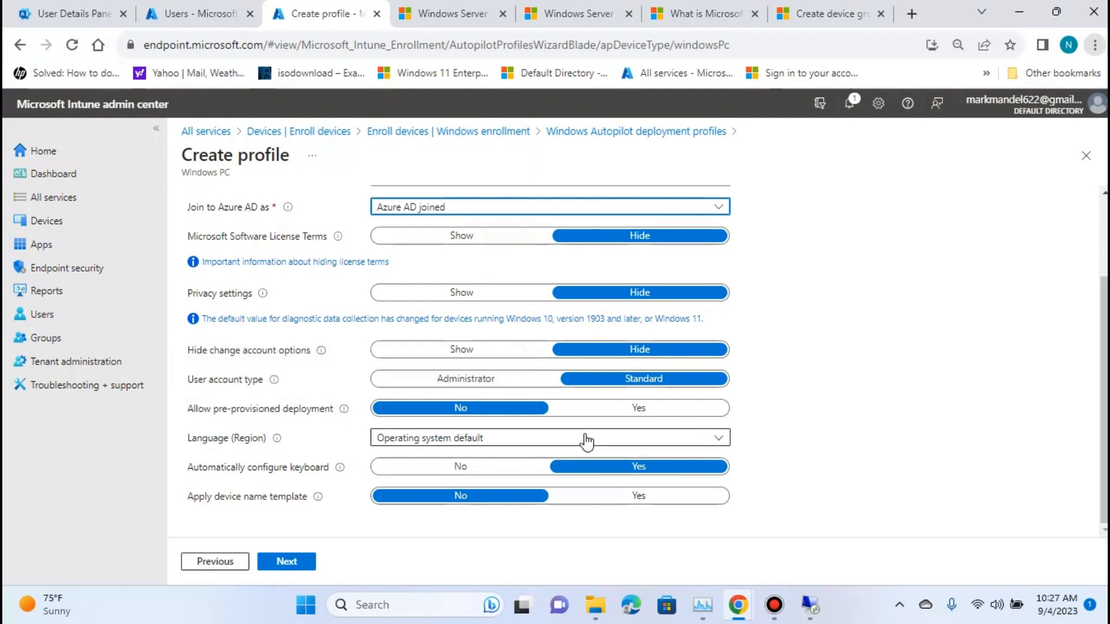
Set the deployment profile's language and region to English (United States).
click(605, 445)
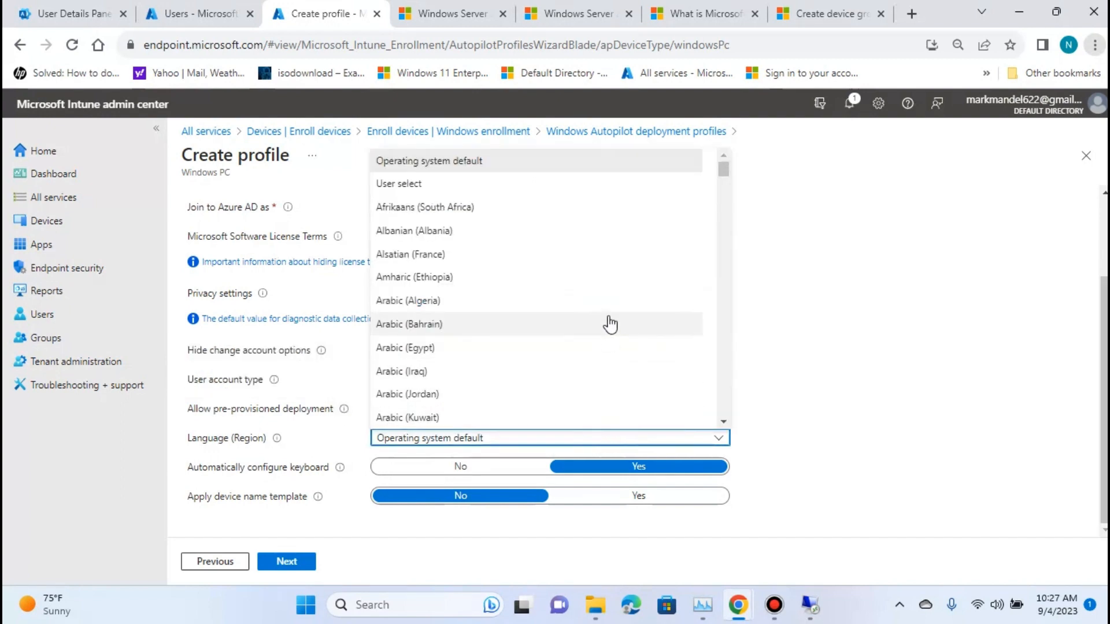
scroll(607, 322, down, 1)
scroll(607, 322, up, 1)
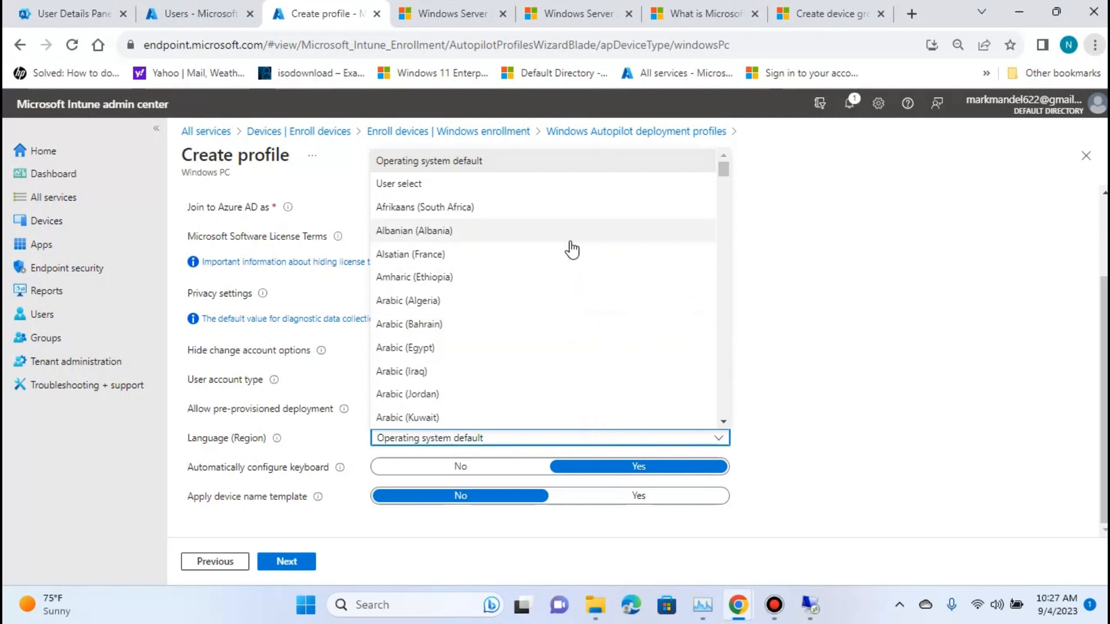
scroll(577, 246, down, 4)
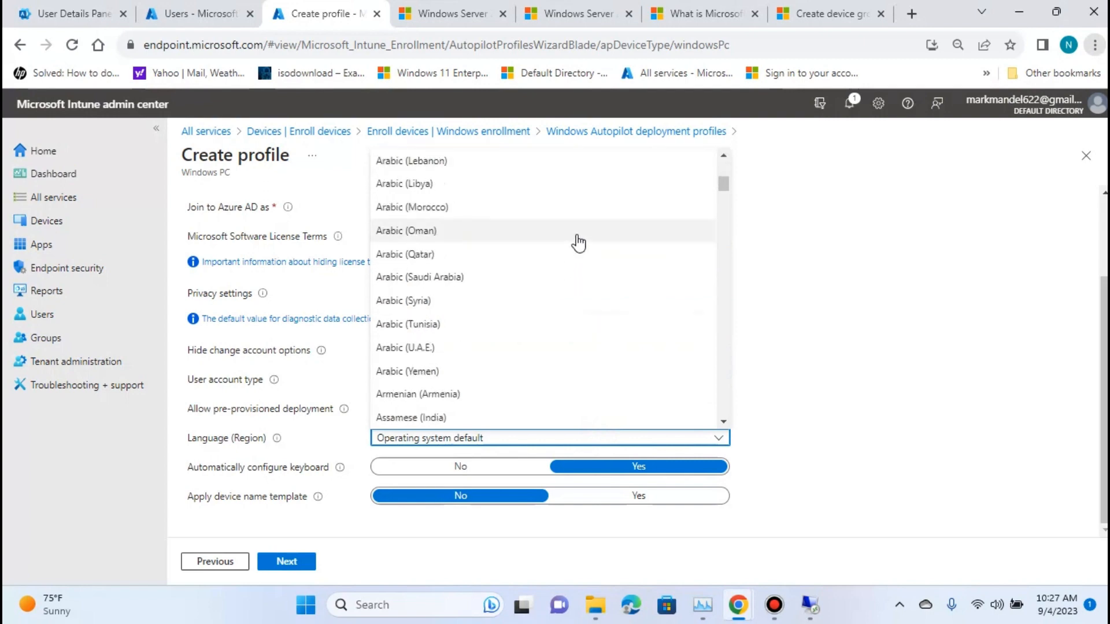
scroll(578, 243, down, 20)
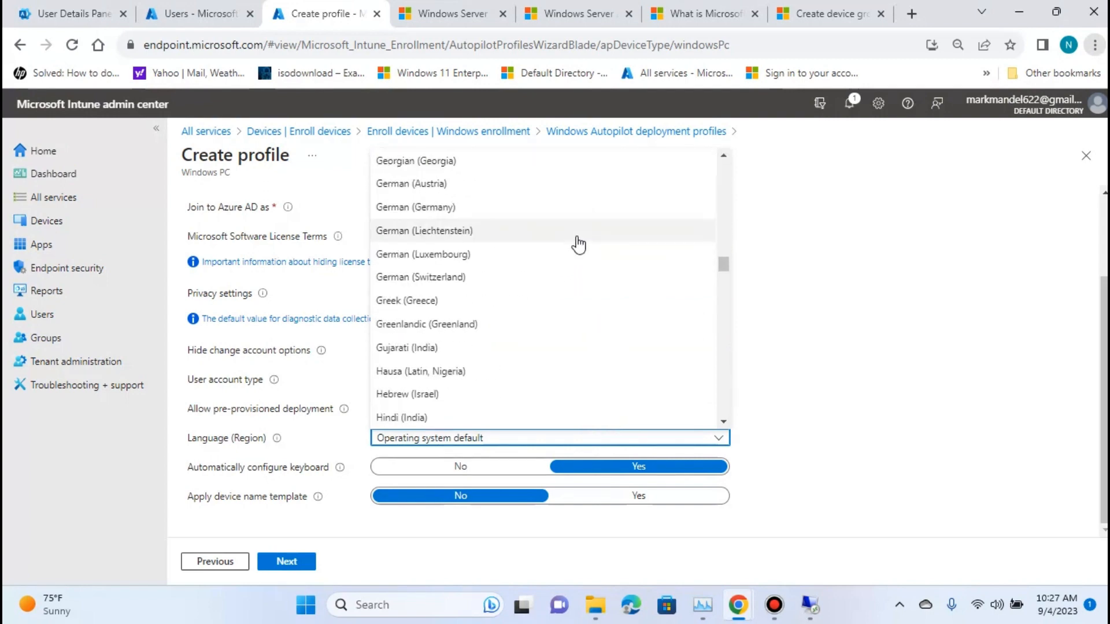
scroll(578, 245, down, 20)
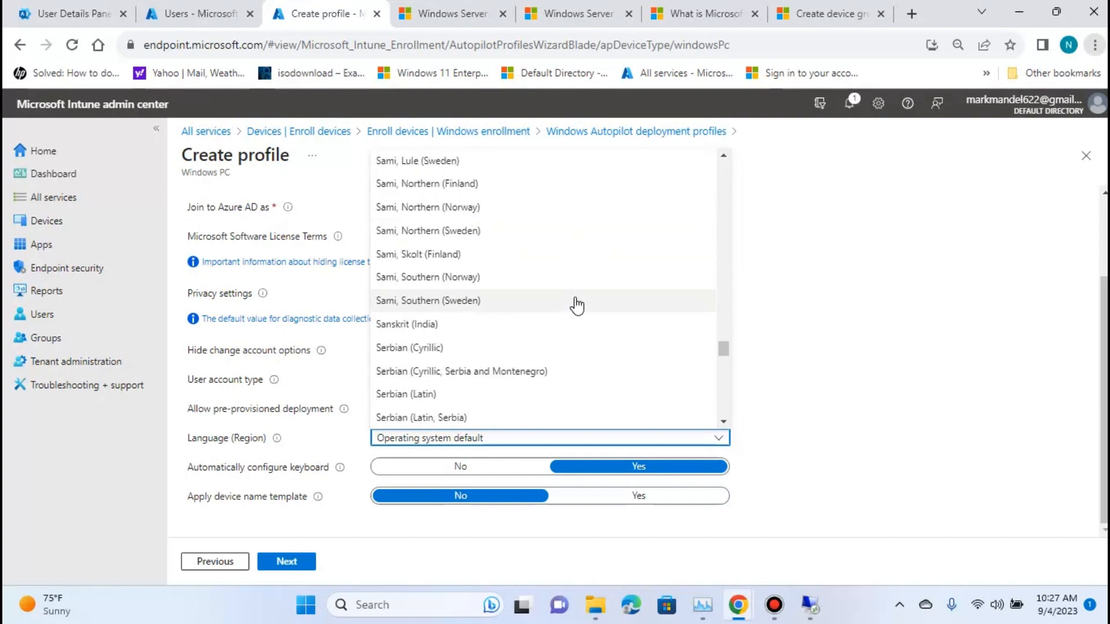
scroll(577, 305, down, 20)
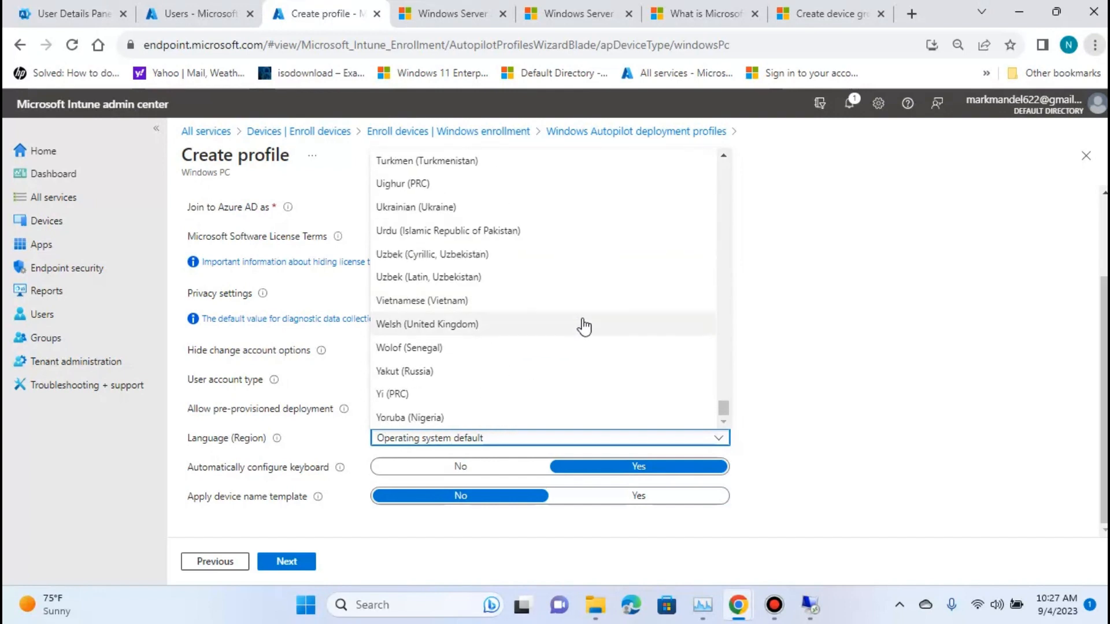
scroll(584, 327, up, 4)
scroll(583, 327, down, 4)
scroll(497, 301, up, 2)
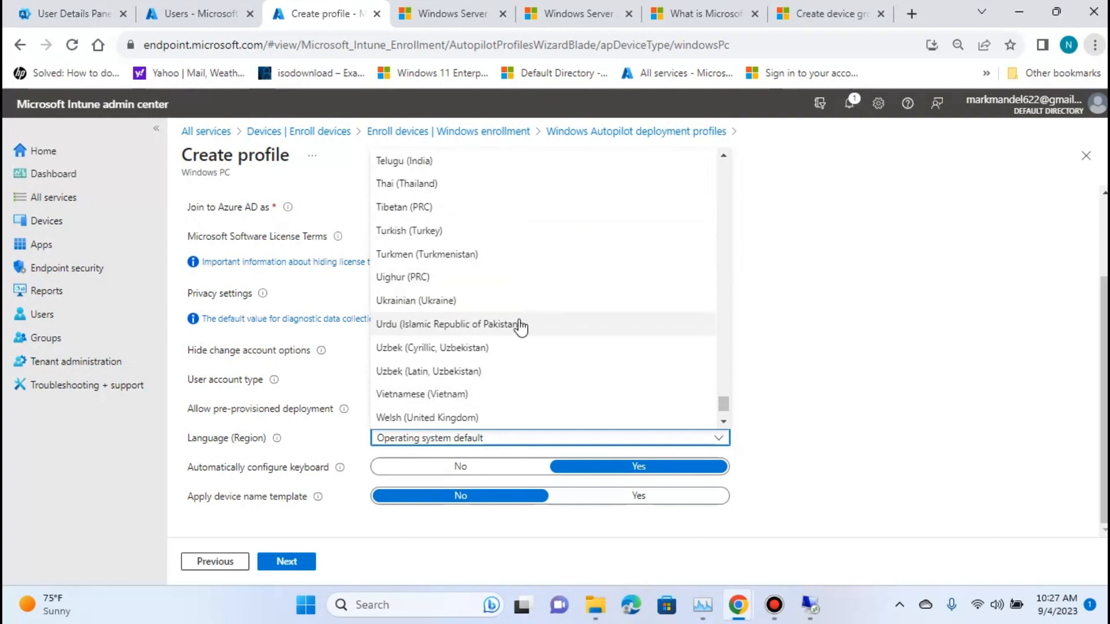
scroll(518, 322, down, 2)
scroll(528, 322, up, 3)
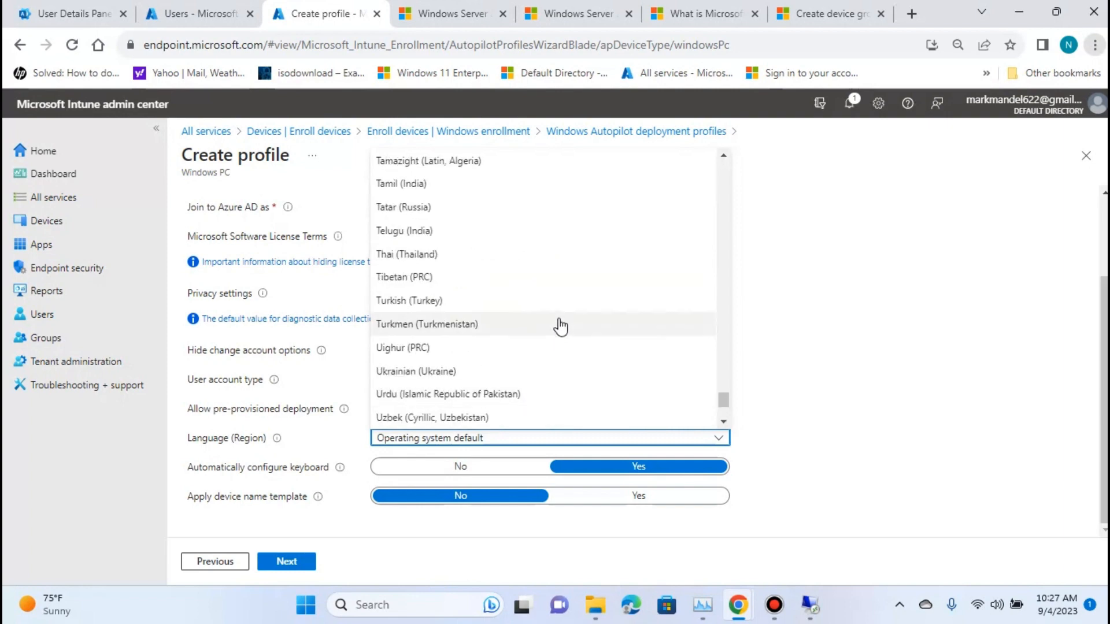
scroll(560, 327, up, 3)
drag(723, 389, 723, 230)
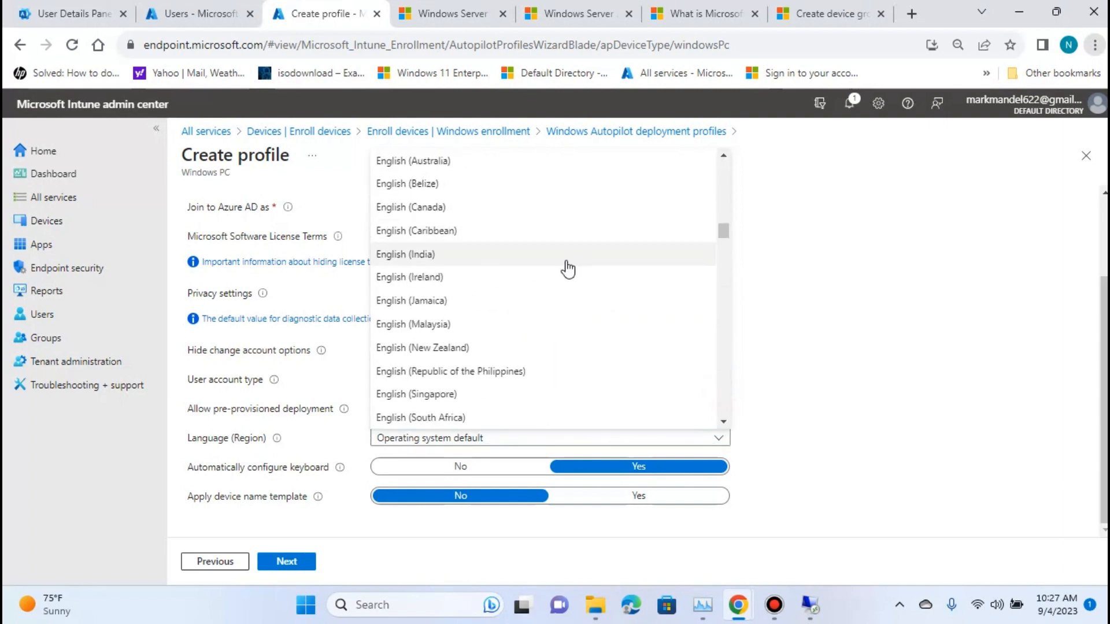
scroll(566, 268, up, 1)
scroll(509, 286, down, 1)
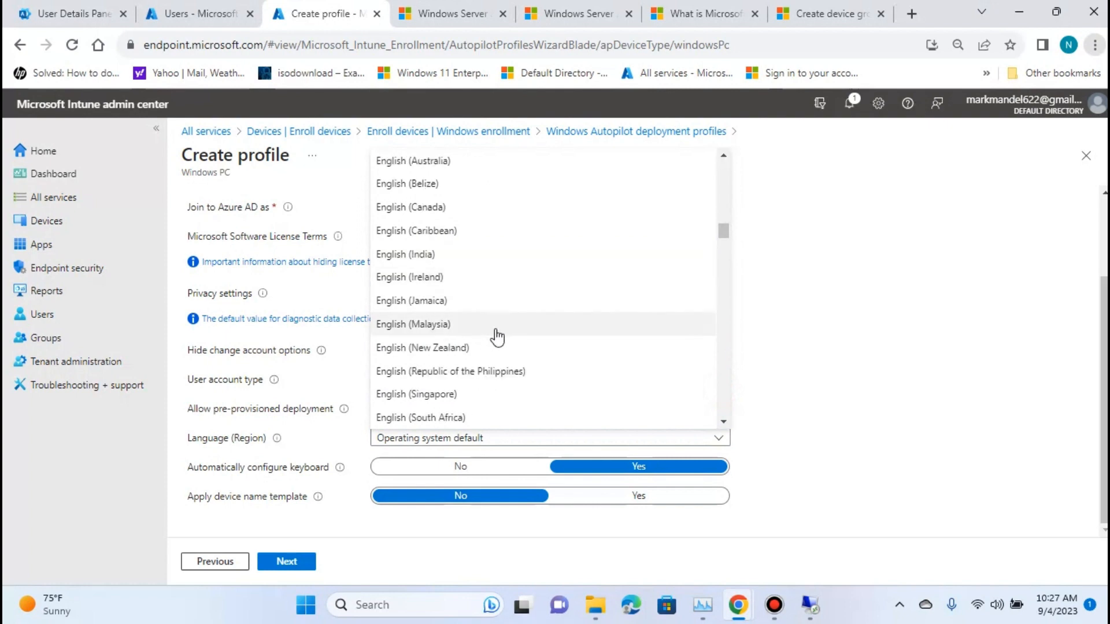
scroll(520, 340, down, 1)
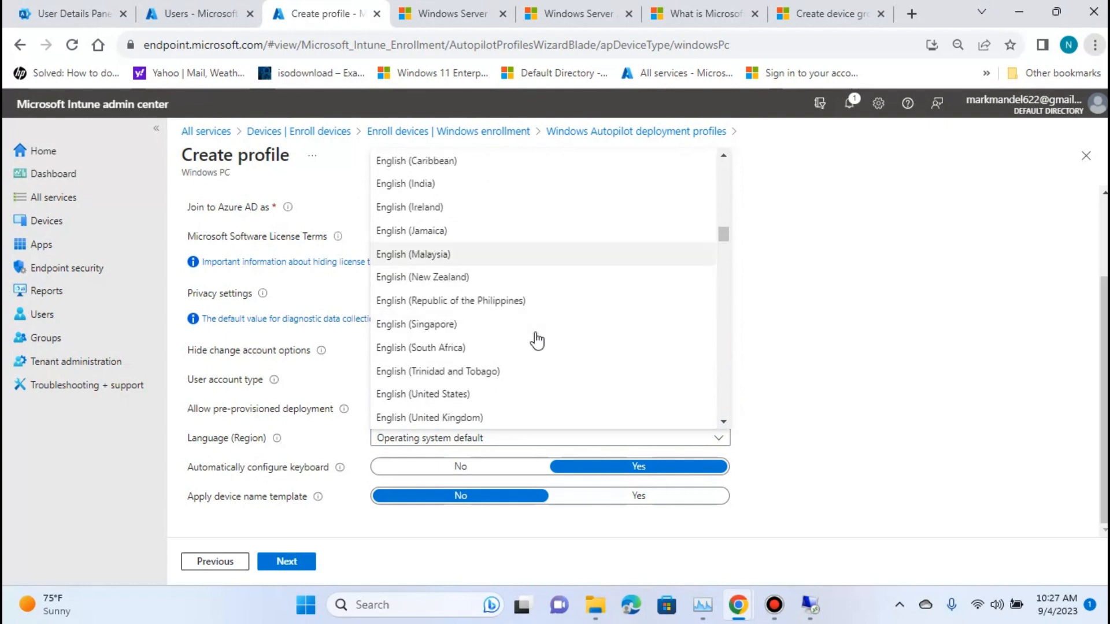
scroll(549, 335, down, 1)
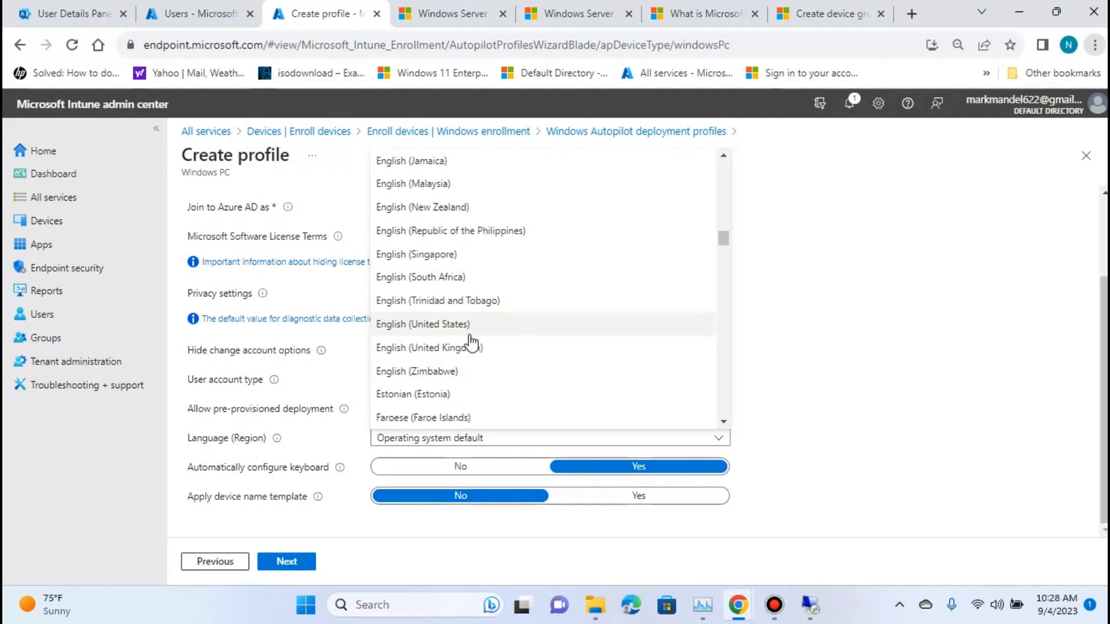
scroll(471, 347, down, 1)
scroll(473, 347, up, 1)
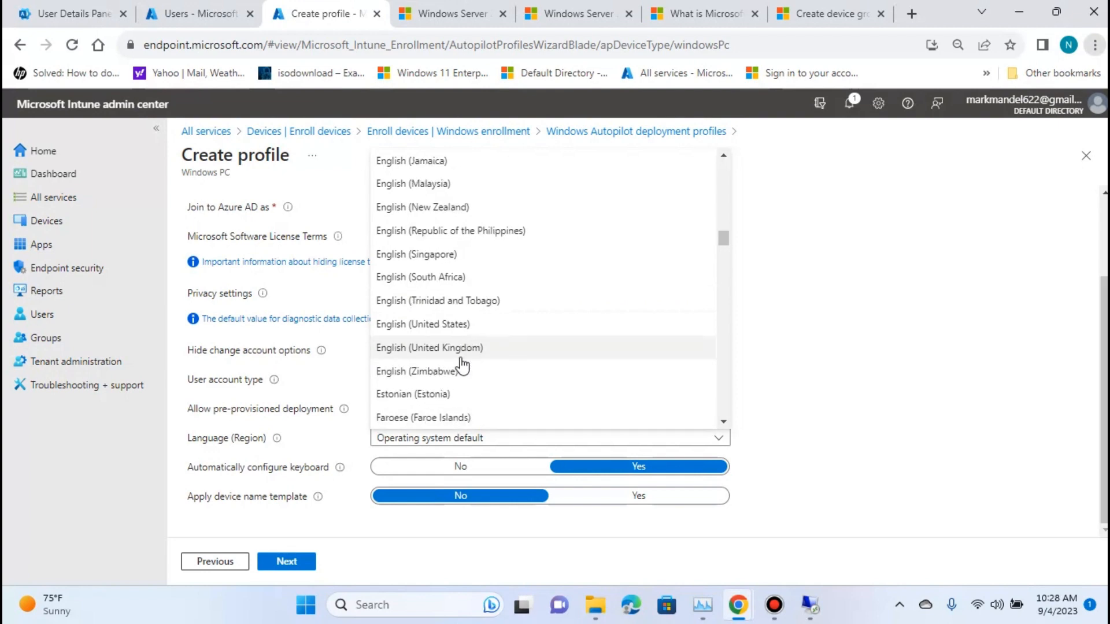
click(443, 325)
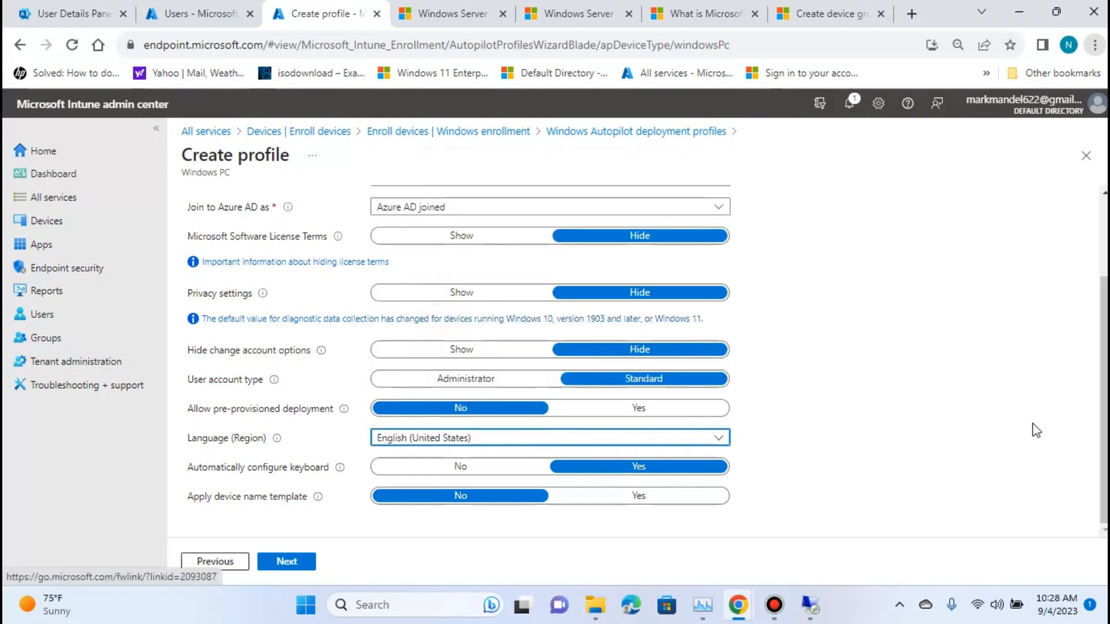
Check the explanation of the device name template option and enable the template for the deployment profile.
scroll(872, 364, up, 3)
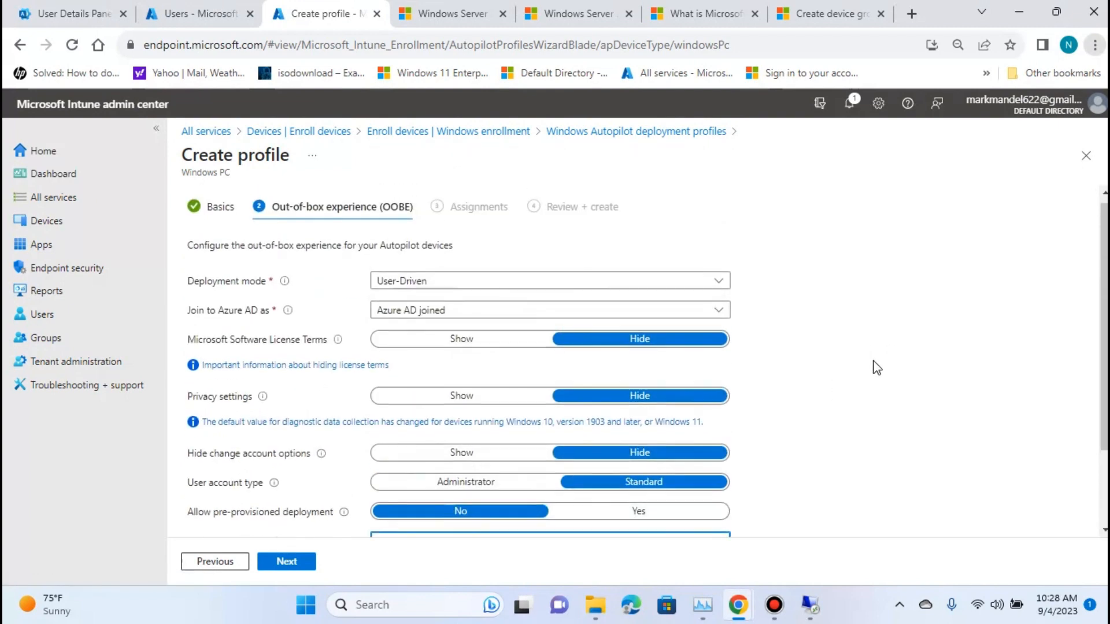
scroll(872, 367, down, 3)
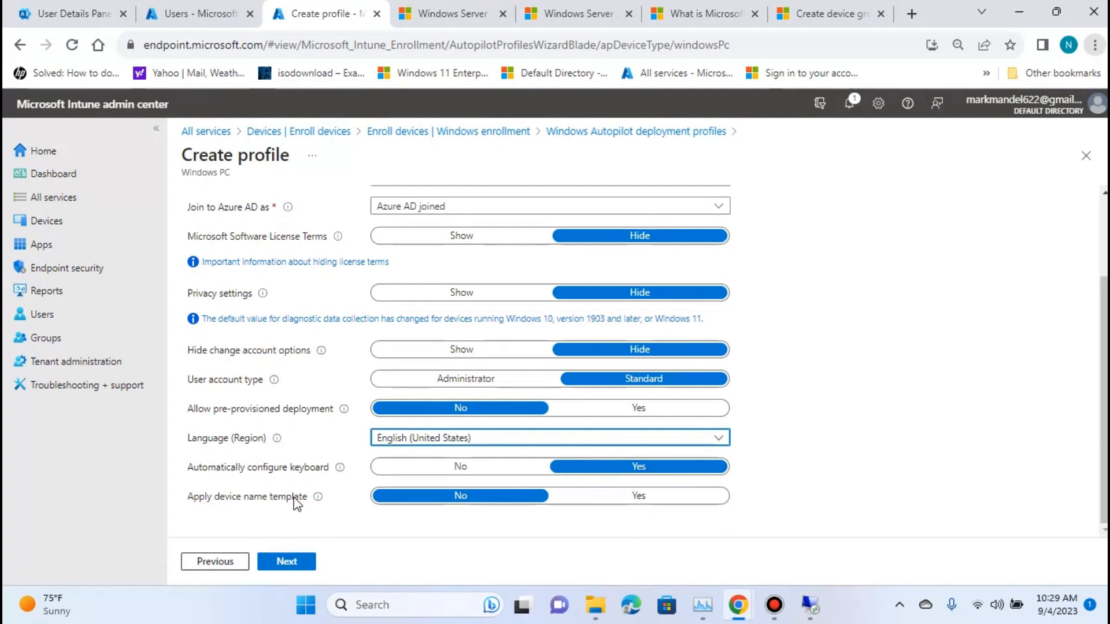
mouse_move(318, 499)
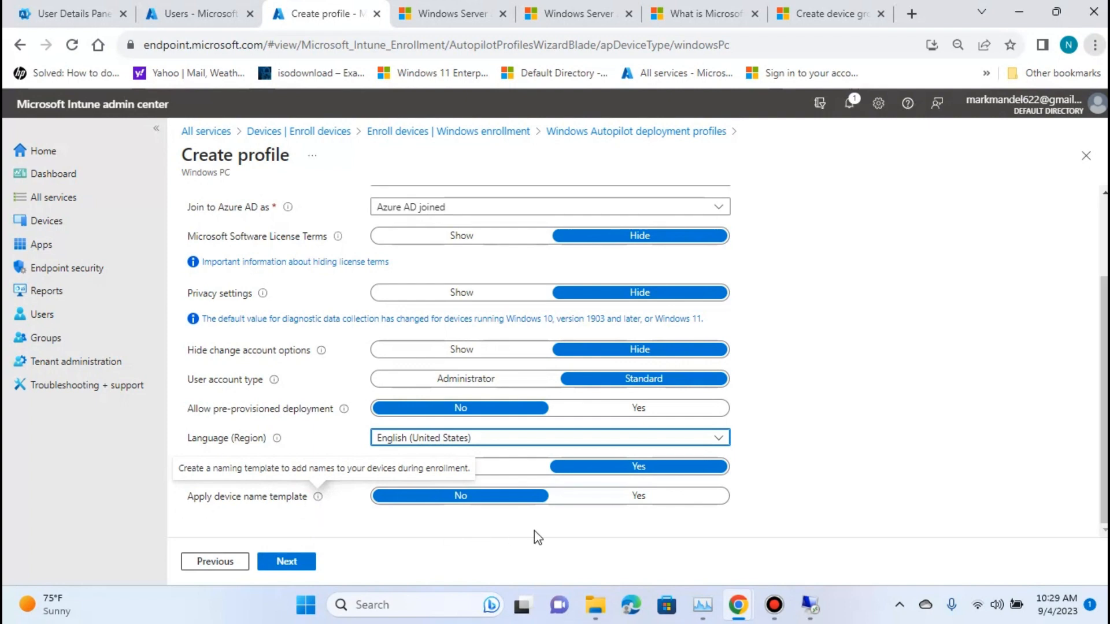
click(607, 495)
scroll(763, 425, down, 2)
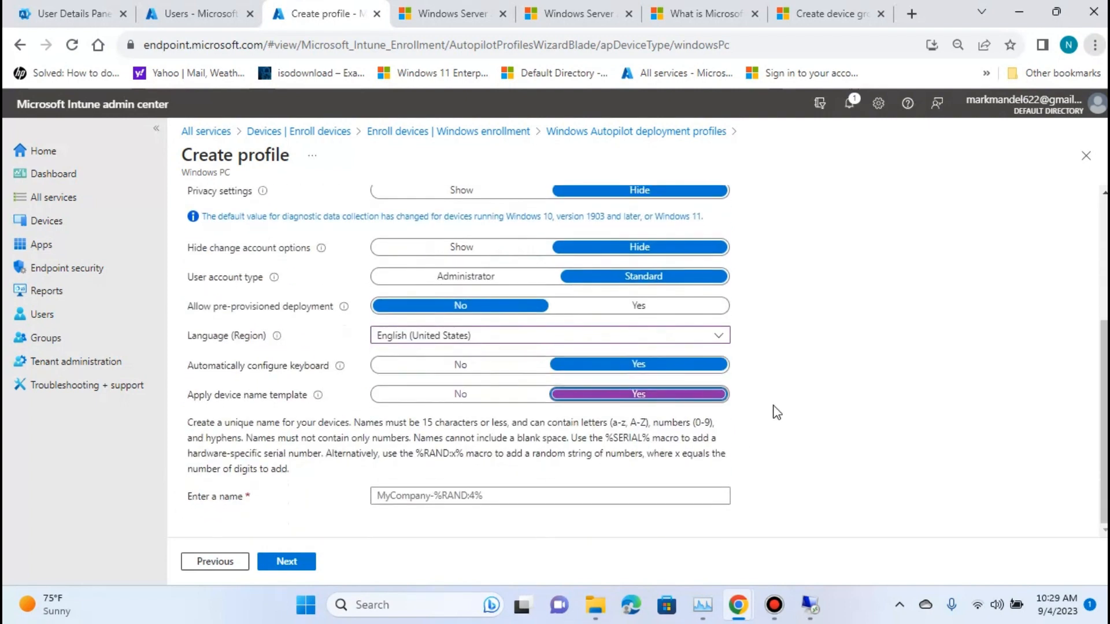
Set the device name template to AST-%RAND:5%.
click(399, 497)
click(379, 495)
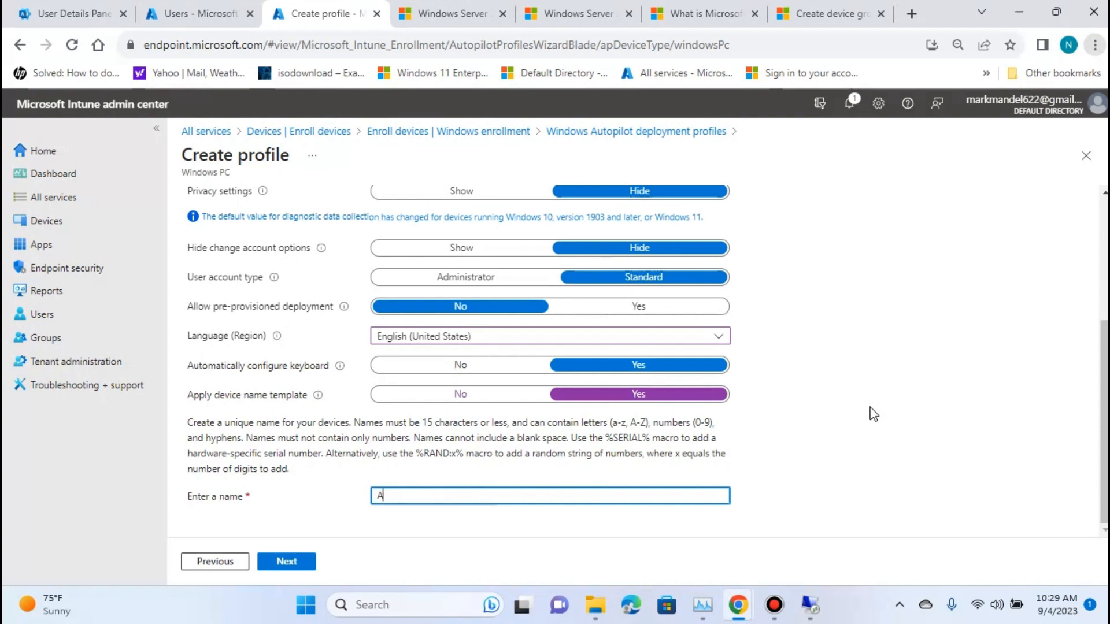
text(AS)
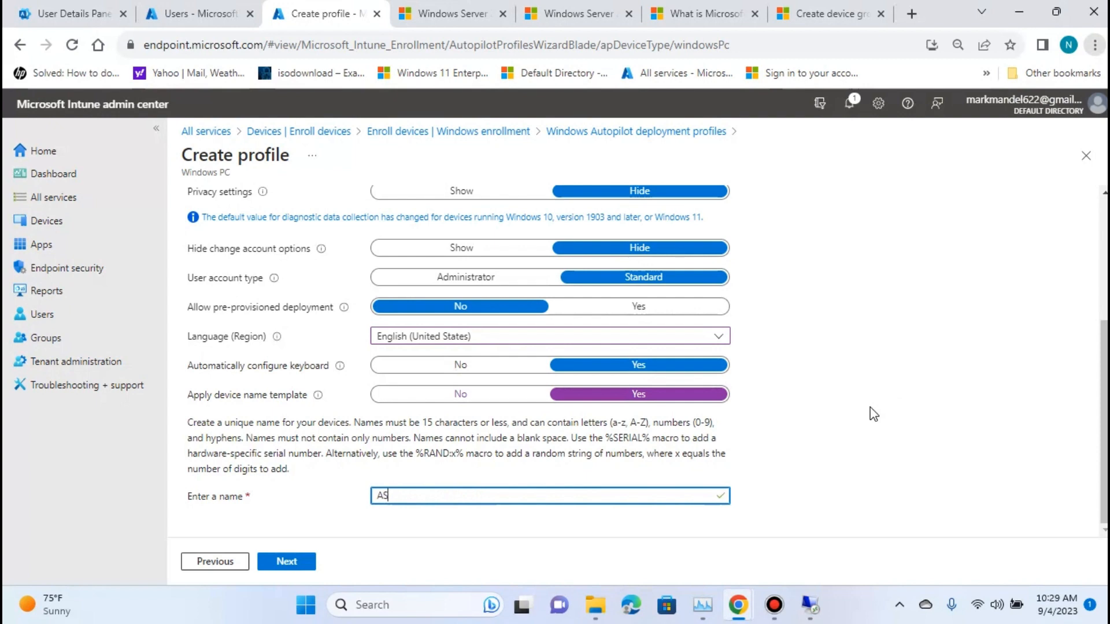
text(T-%)
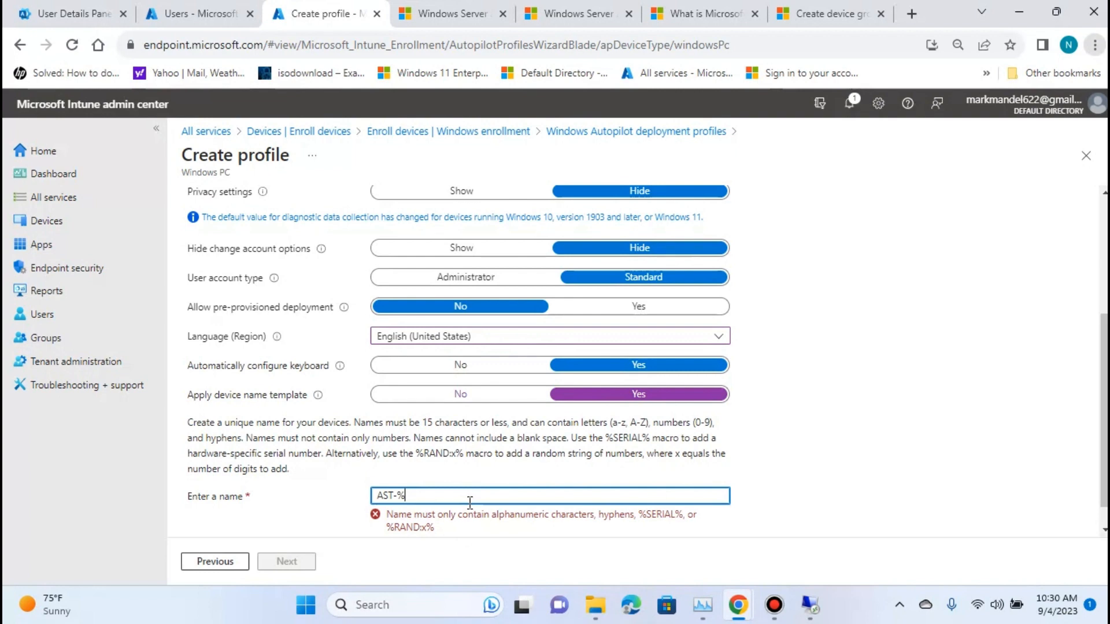
text(RAND)
text(:5%)
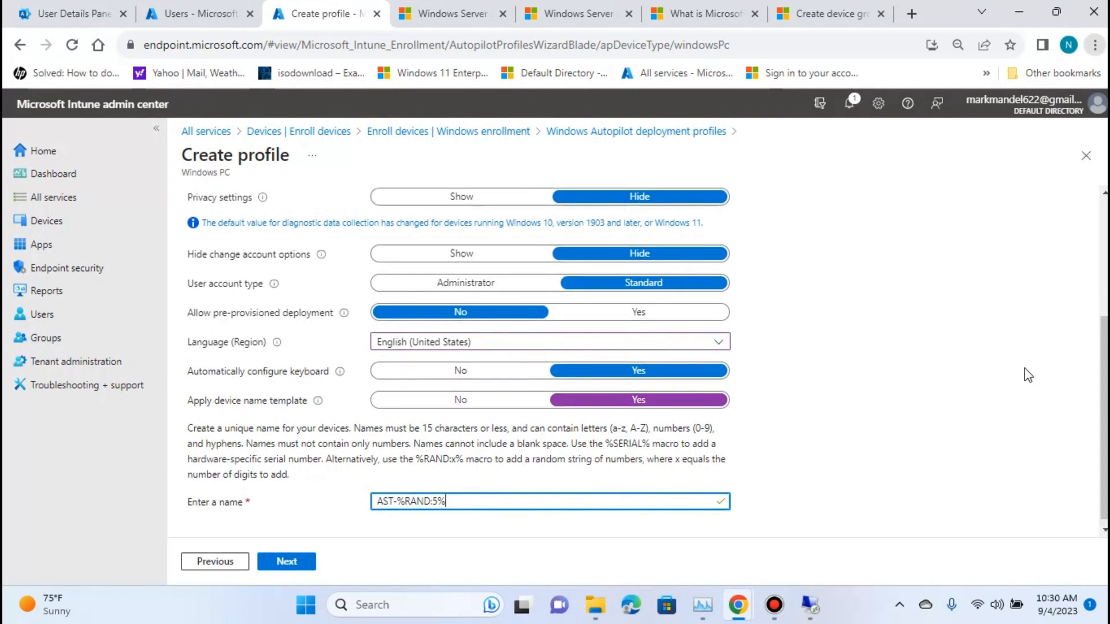
Review the out-of-box experience settings from deployment mode to name template and continue to the profile's assignments.
scroll(982, 356, up, 4)
scroll(908, 330, down, 4)
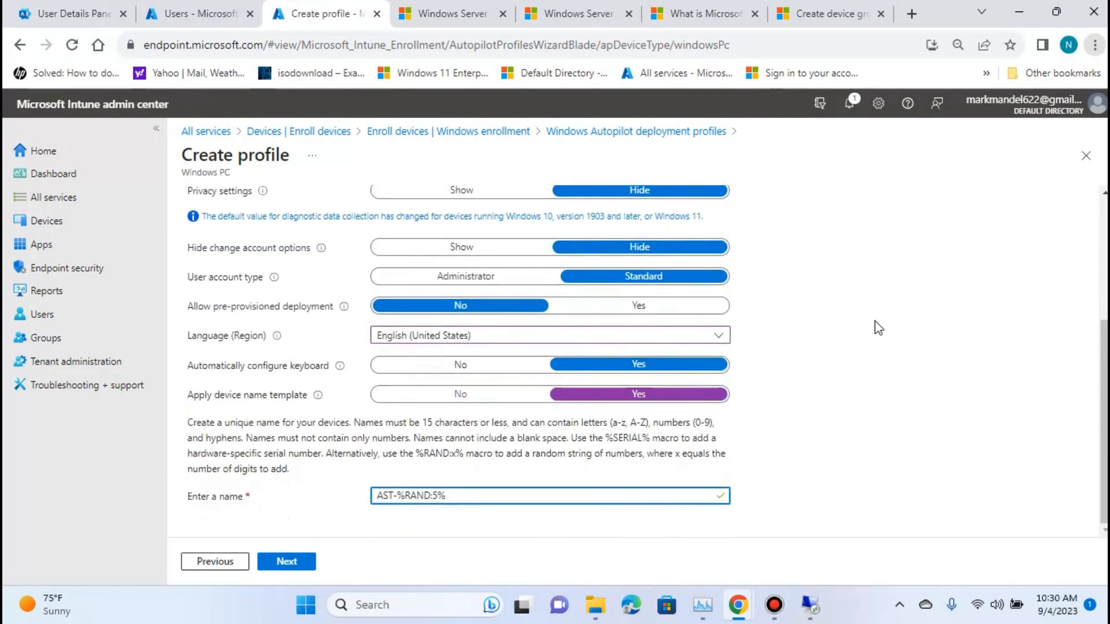
scroll(880, 410, up, 4)
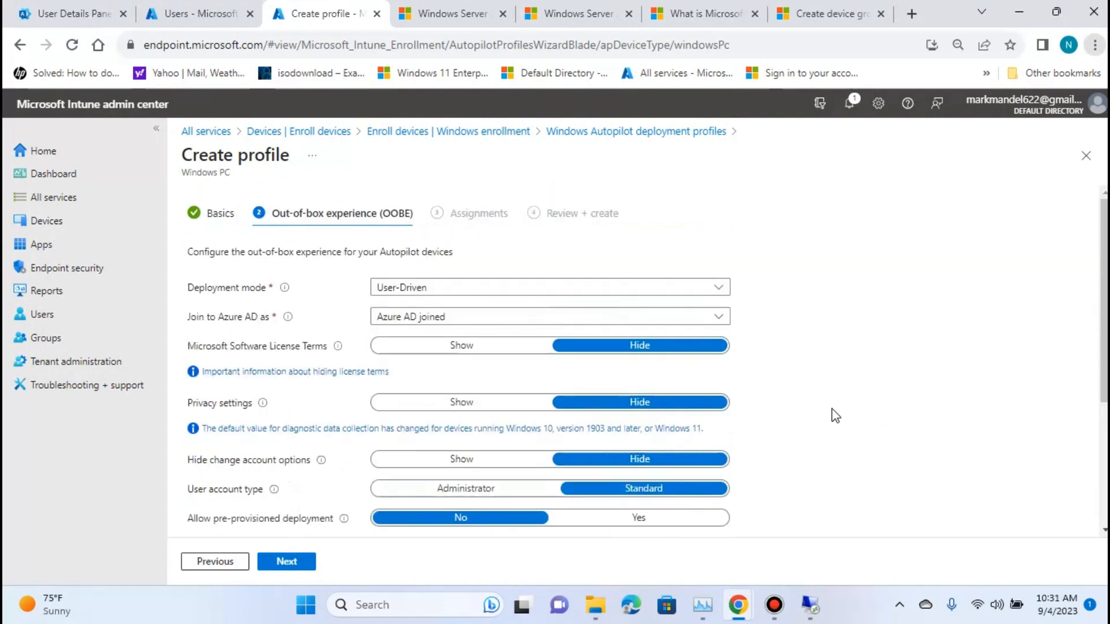
scroll(785, 359, down, 4)
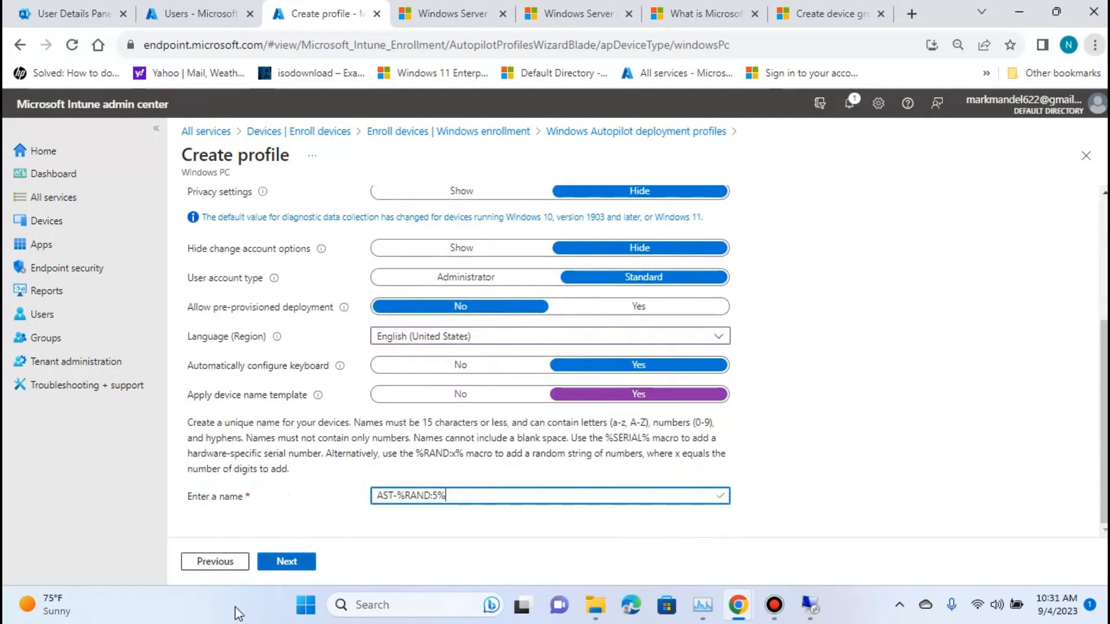
click(297, 566)
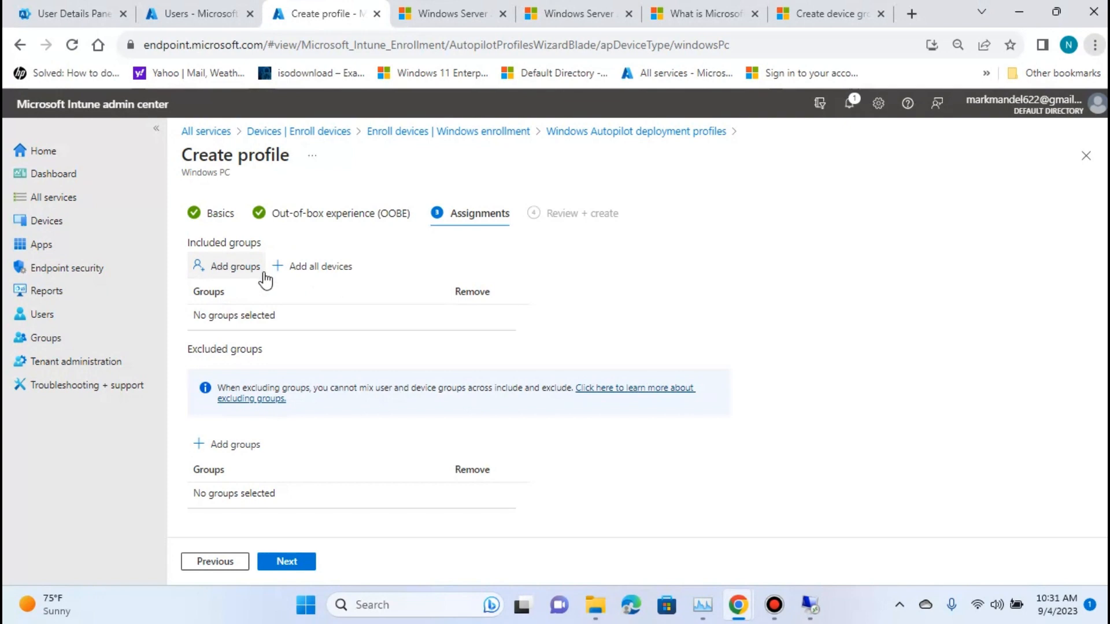
Add TestAutoPilotGroup to the included groups of the deployment profile.
click(227, 278)
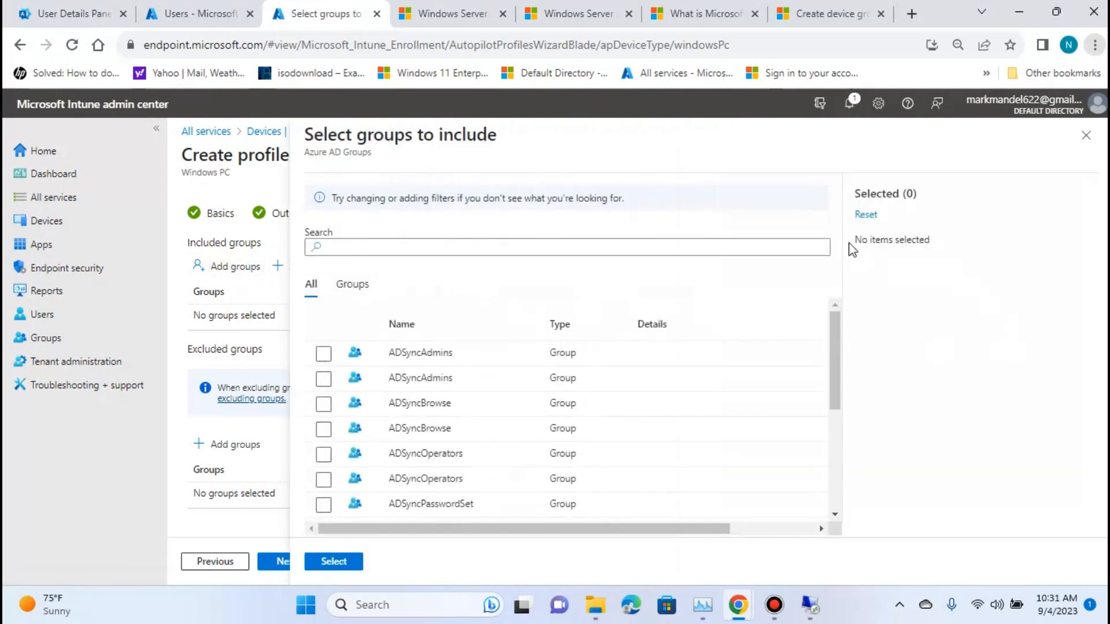
scroll(469, 380, down, 1)
scroll(469, 381, down, 5)
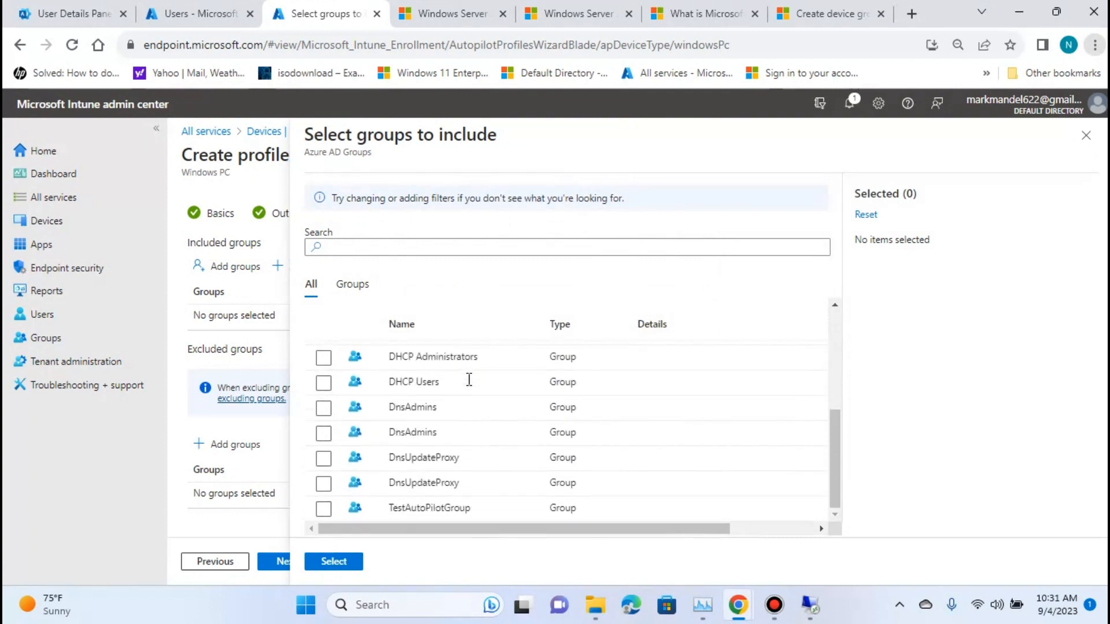
click(323, 510)
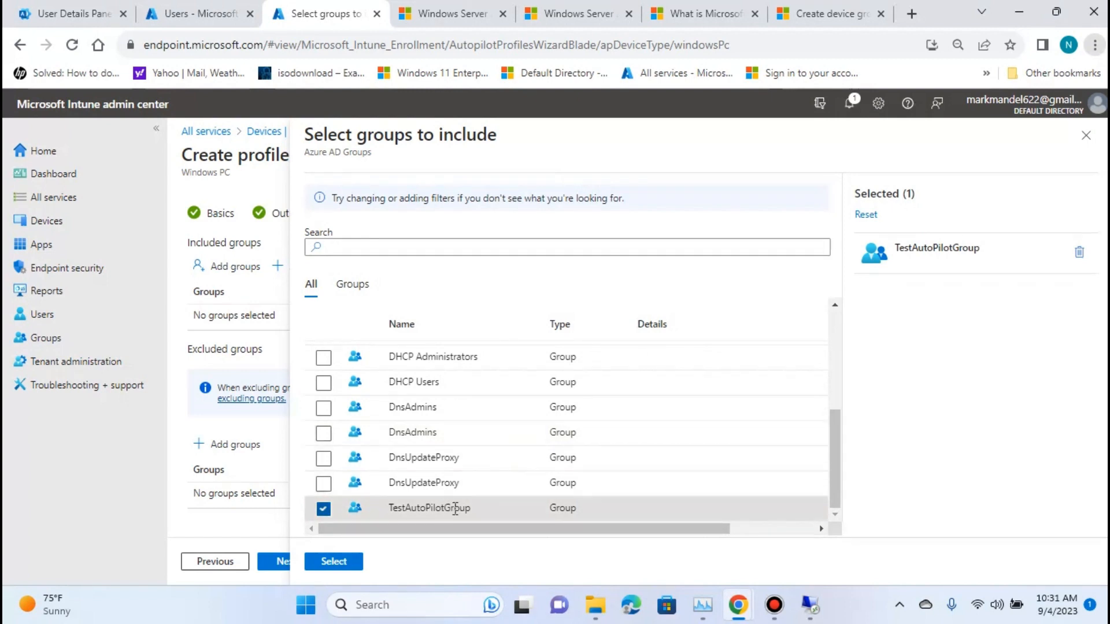
click(333, 563)
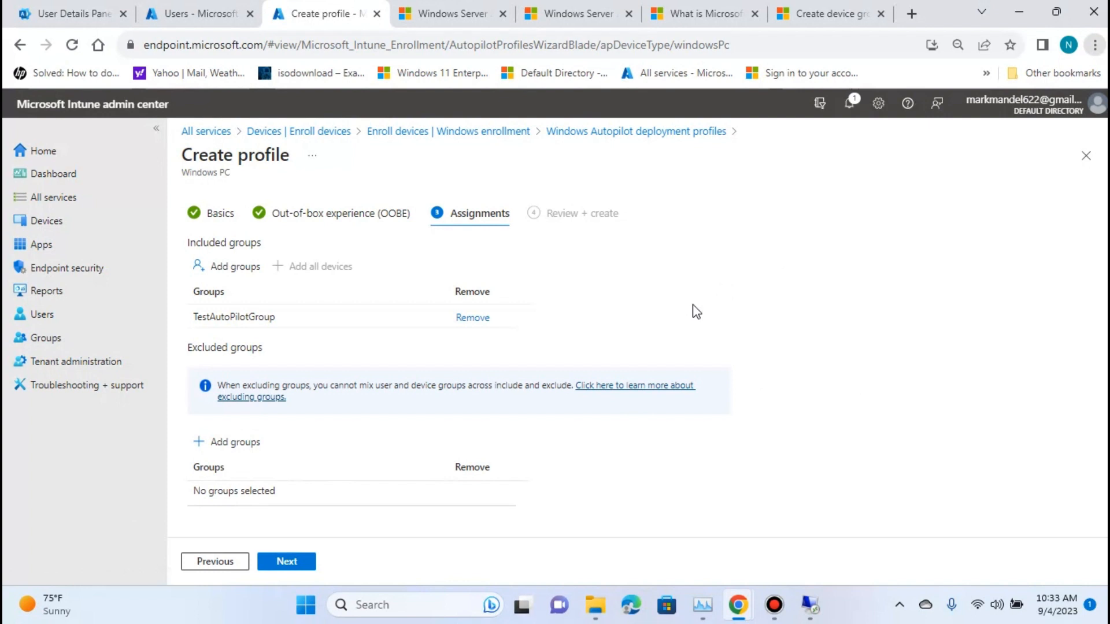
Review the summary of AutopilotTestDep.Profile, including its out-of-box experience and assignments, and create the profile.
click(304, 563)
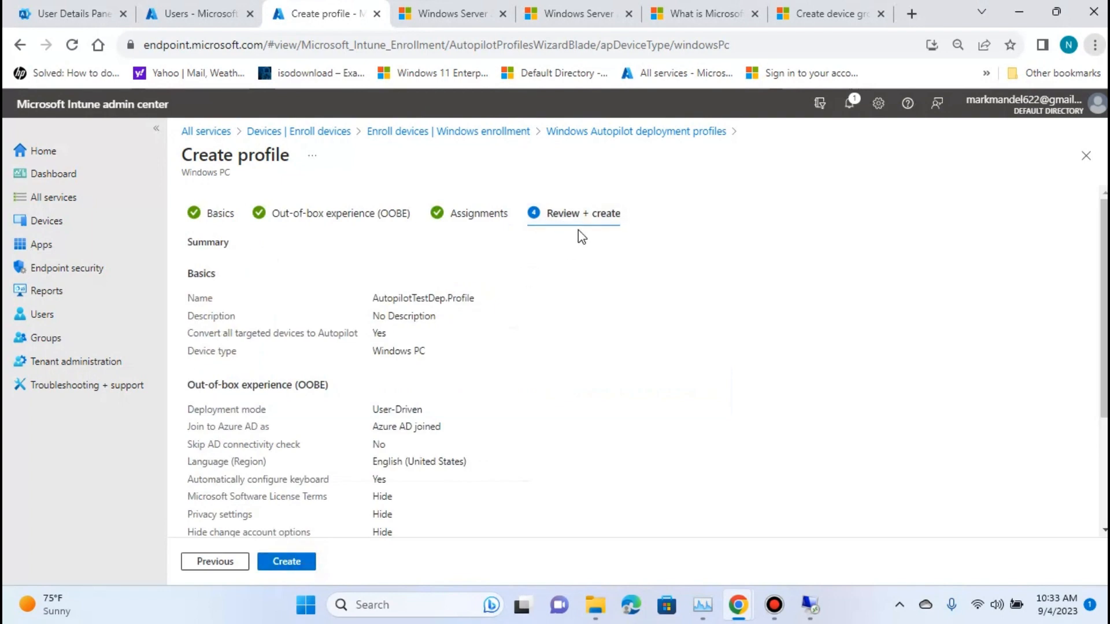
scroll(589, 235, down, 3)
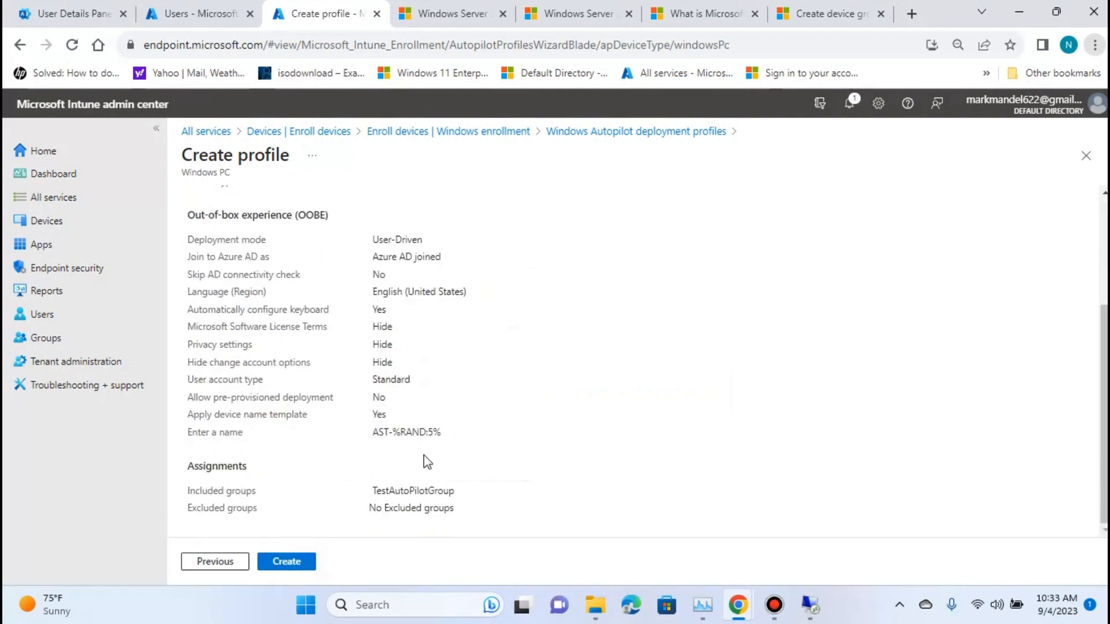
scroll(516, 444, up, 3)
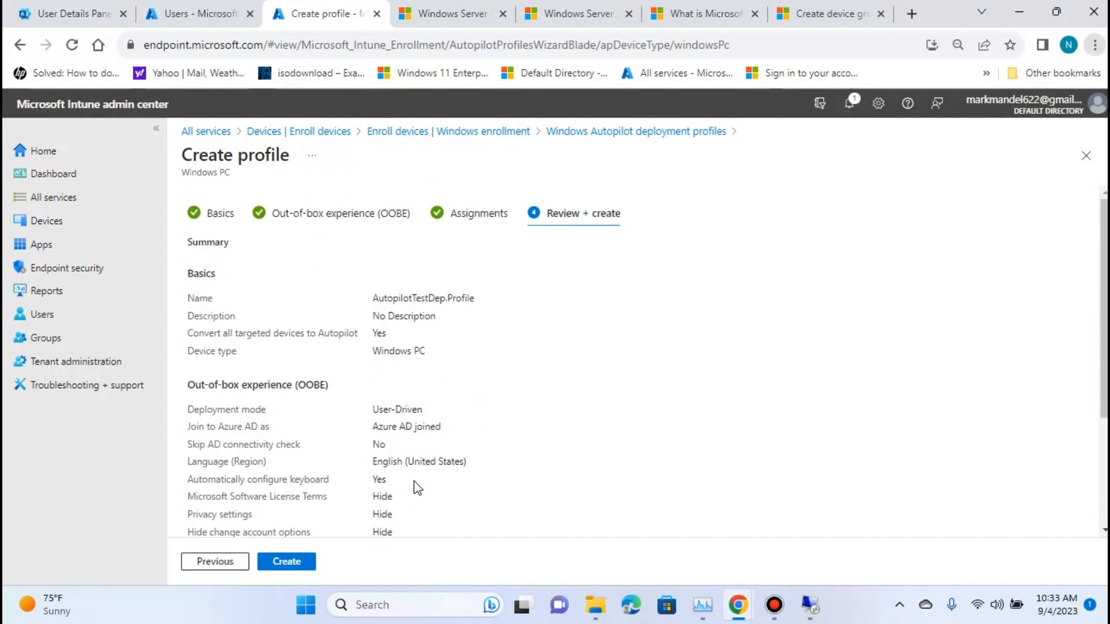
scroll(448, 335, down, 3)
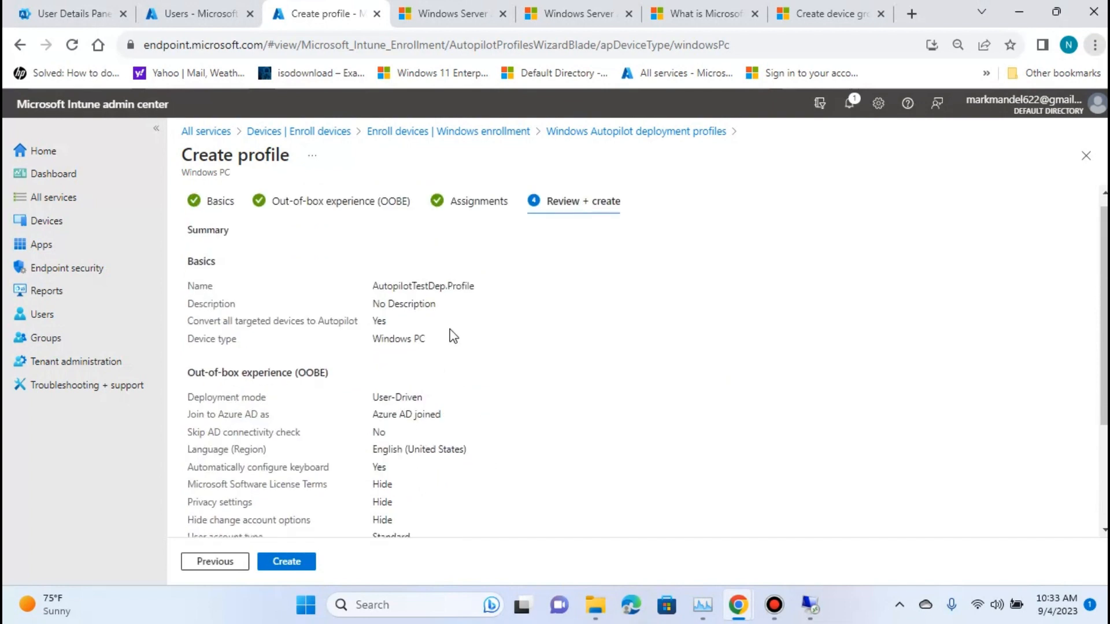
click(291, 562)
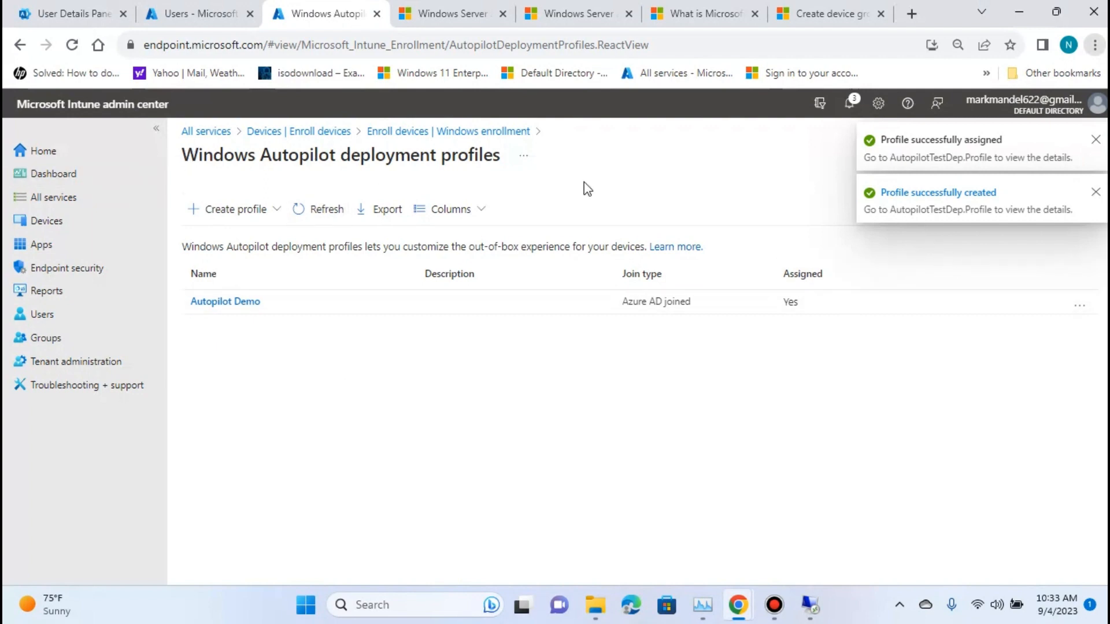
Refresh the Windows Autopilot deployment profiles list and view the overview of AutopilotTestDep.Profile.
click(301, 215)
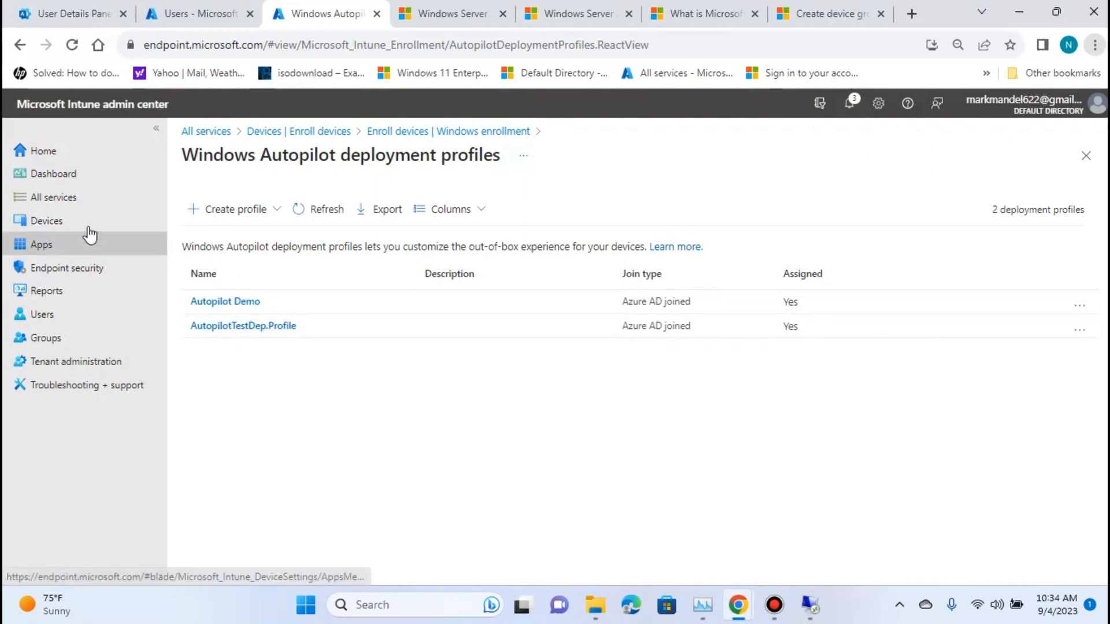
click(256, 327)
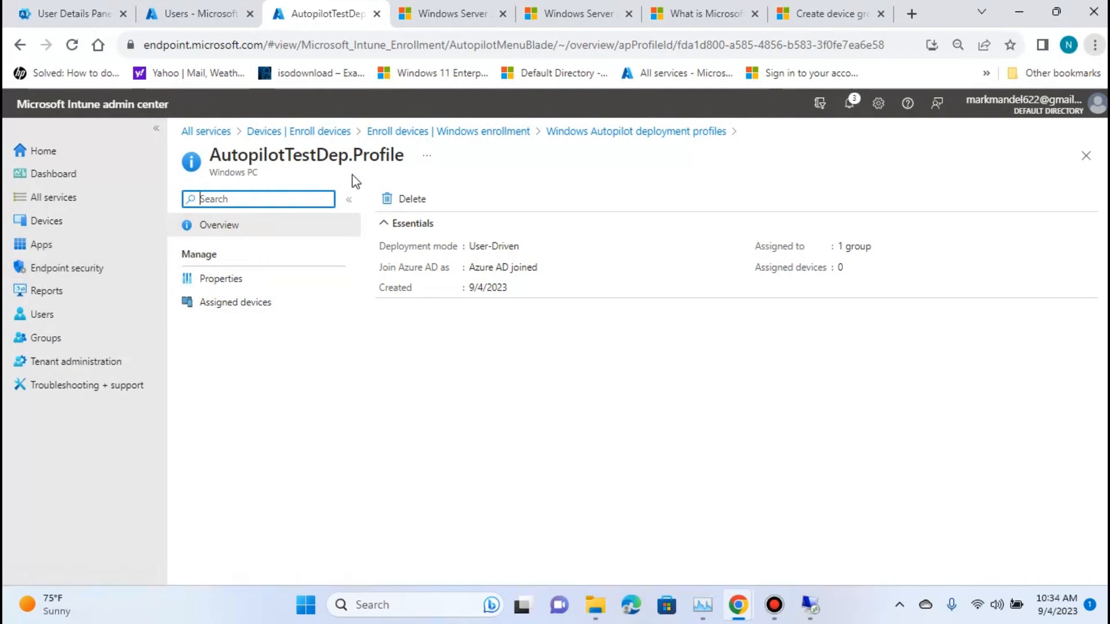
Open the Automatic Enrollment configuration in the Windows enrollment settings.
click(42, 231)
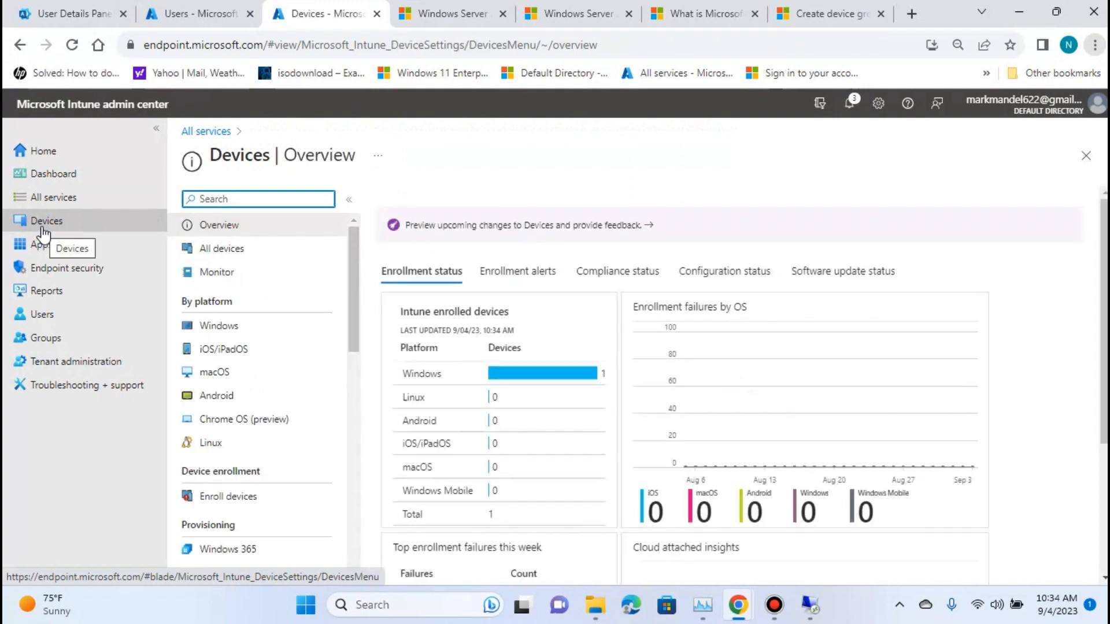
click(231, 325)
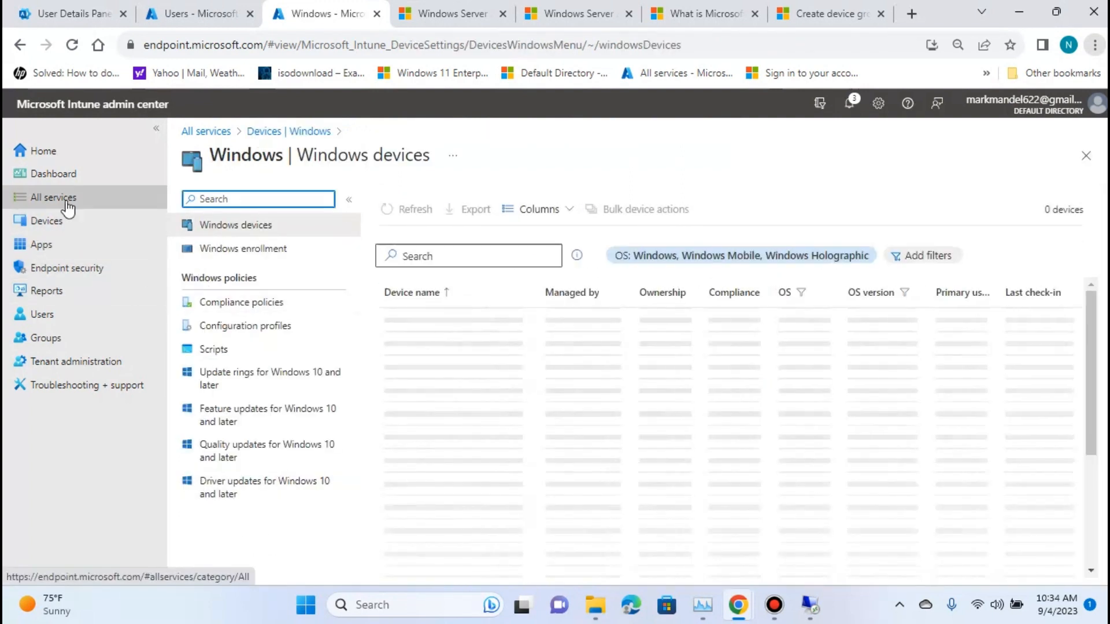
click(50, 220)
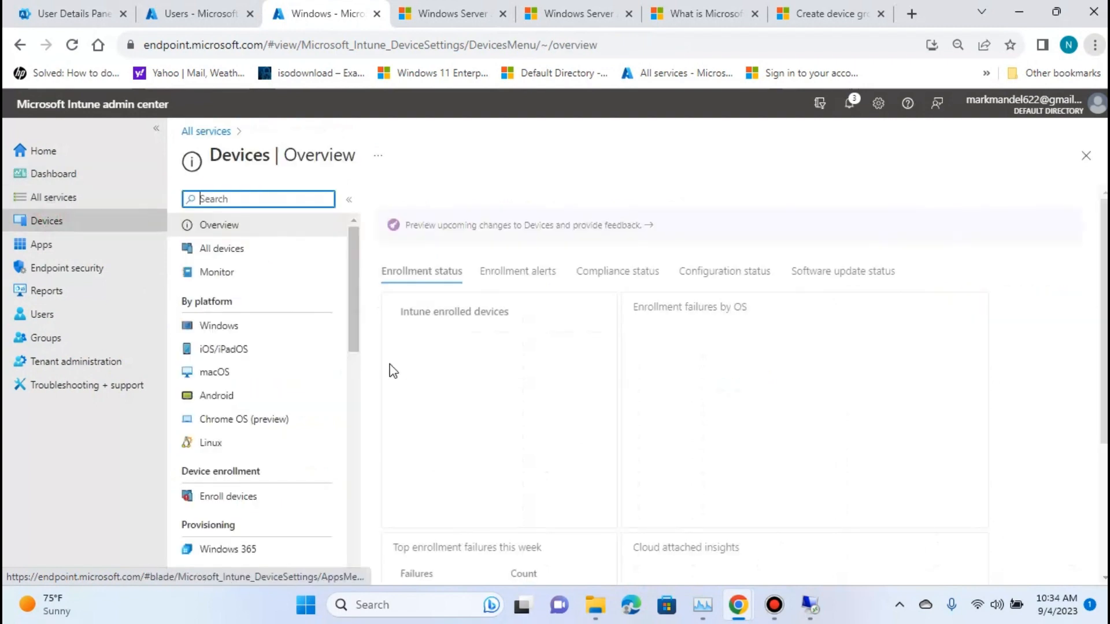
click(224, 505)
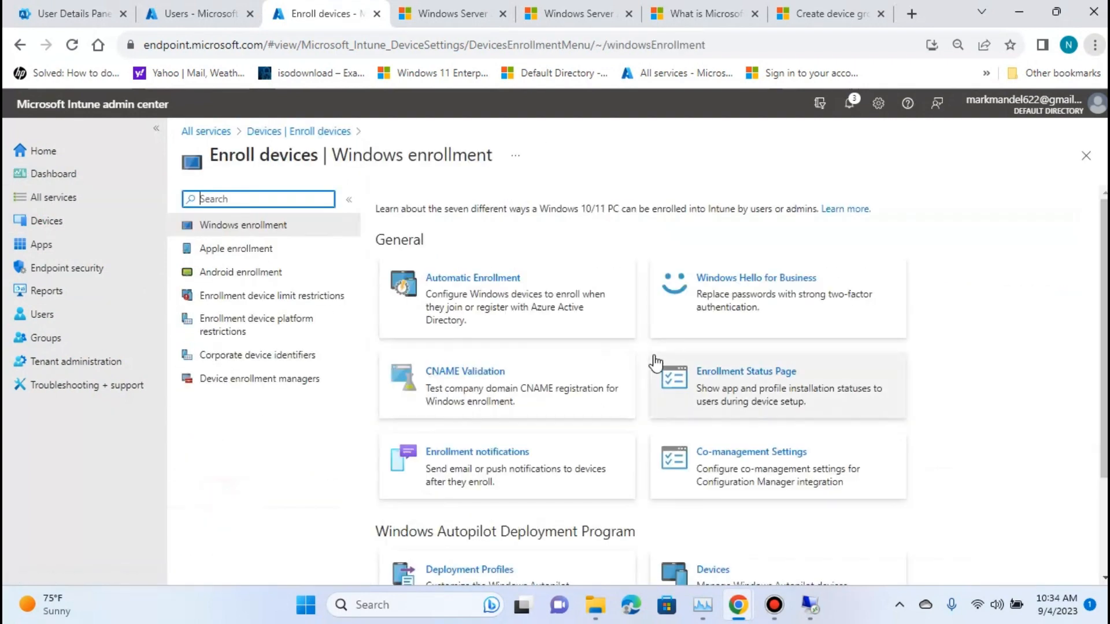
click(479, 317)
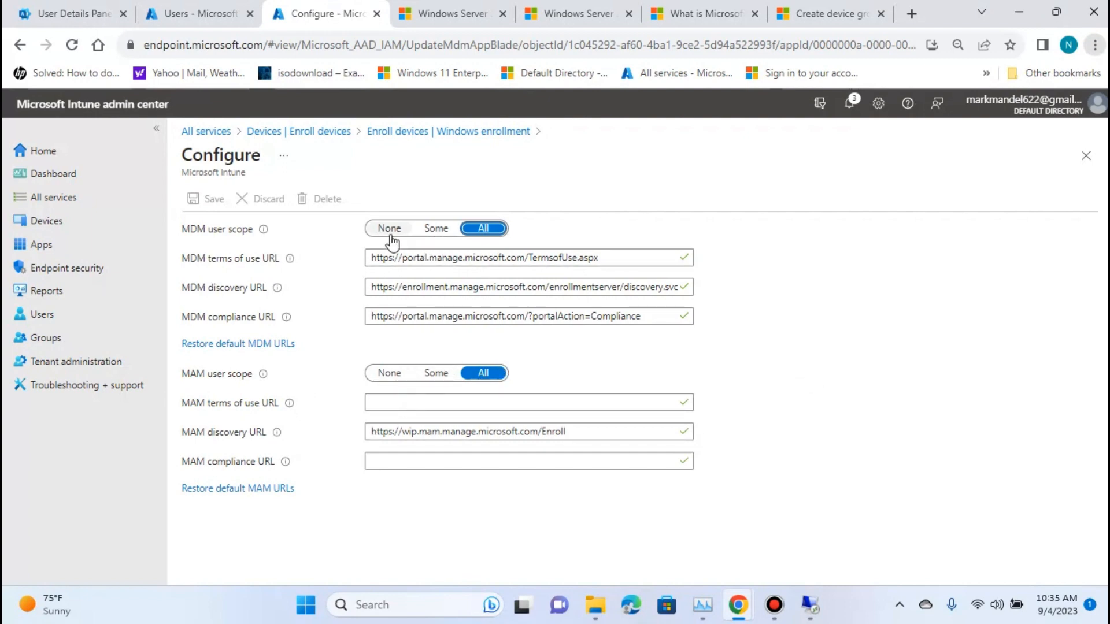
Try the Some and None options for the MDM and MAM user scopes, returning both scopes to All.
click(436, 228)
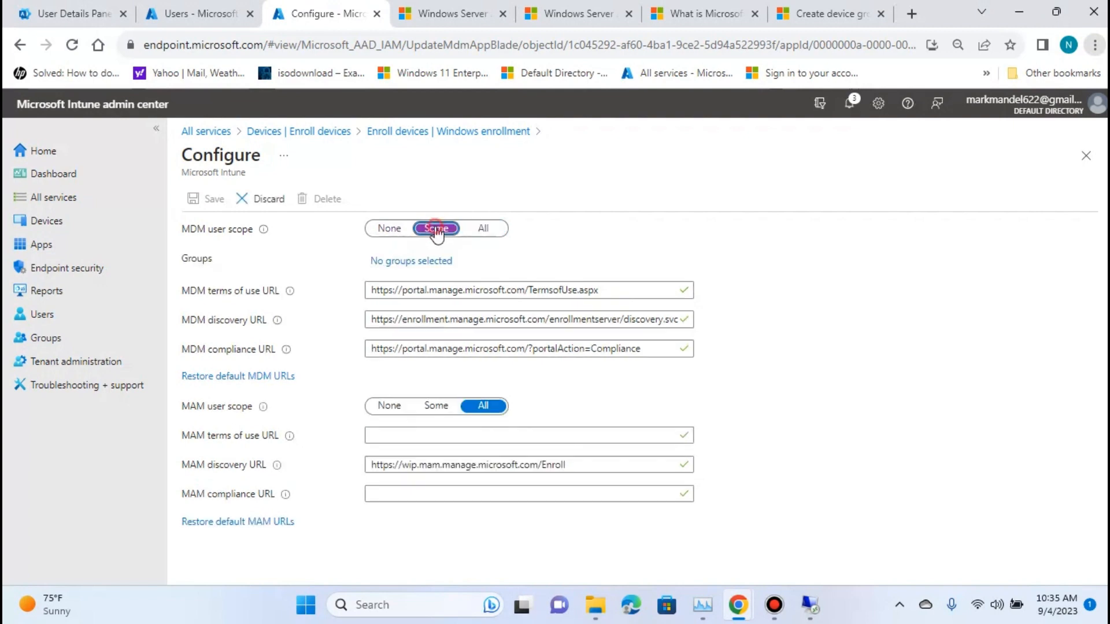
click(390, 228)
click(483, 229)
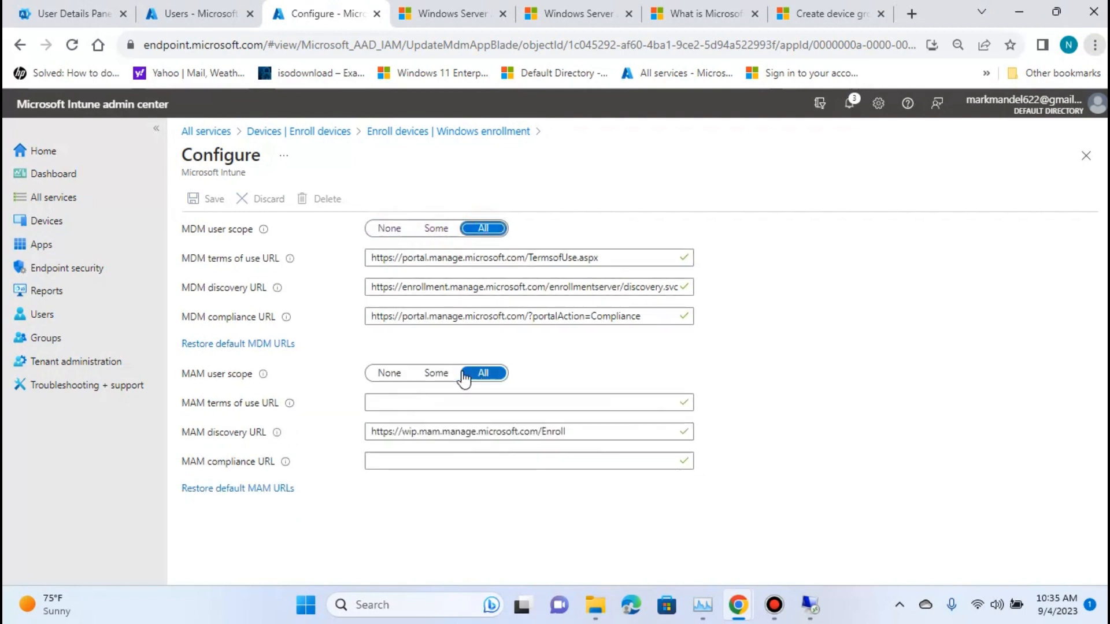
click(439, 374)
click(390, 373)
click(440, 374)
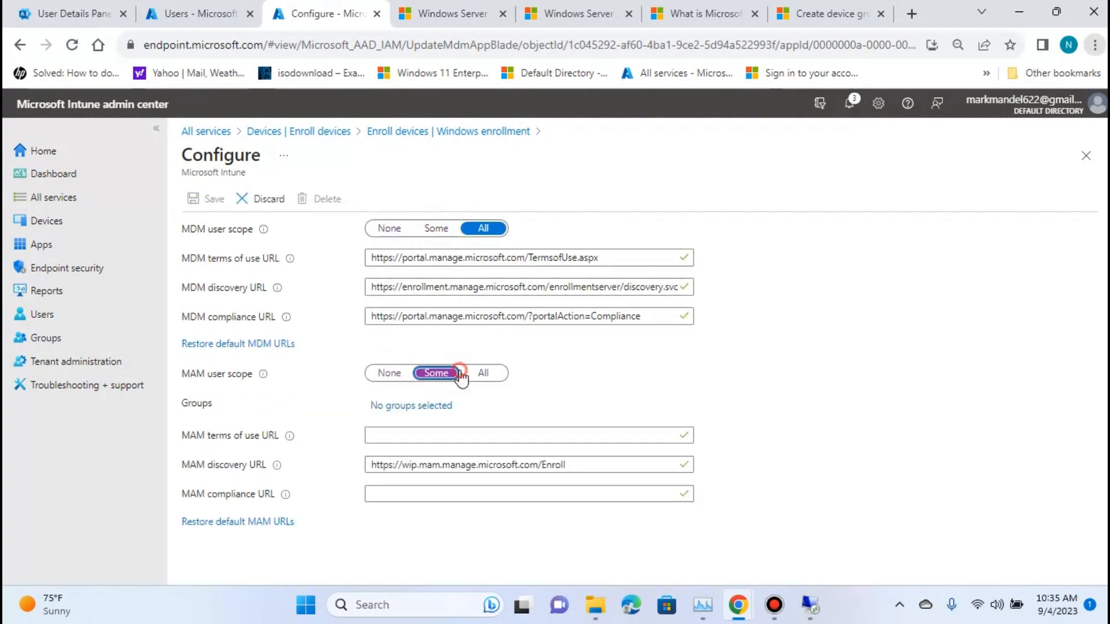
click(486, 374)
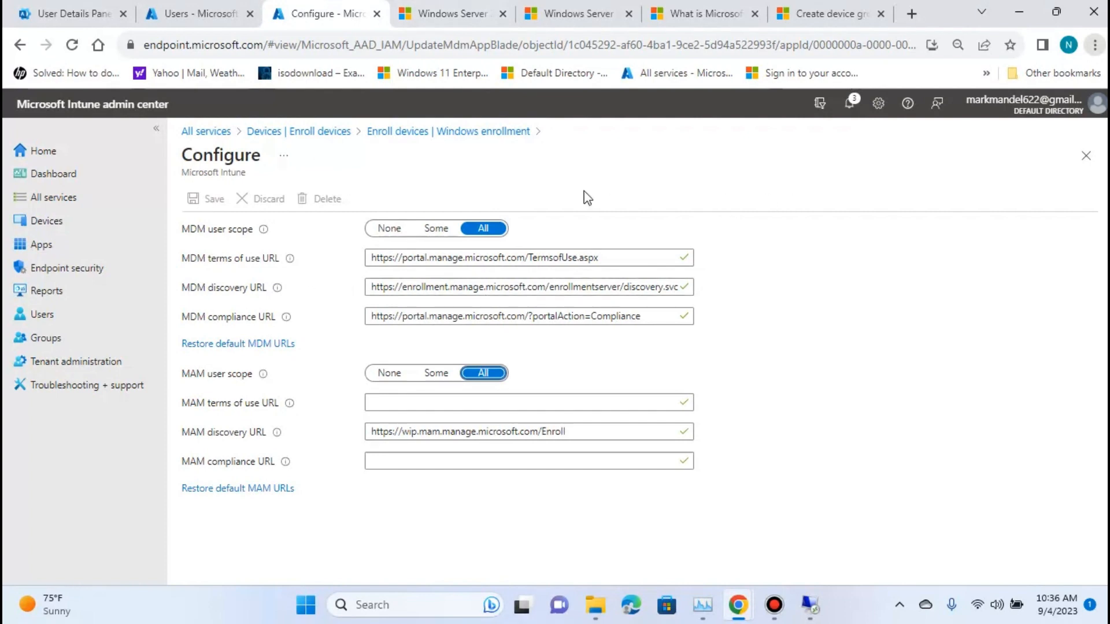
Review the enrollment status and enrollment failures on the Devices overview.
click(55, 229)
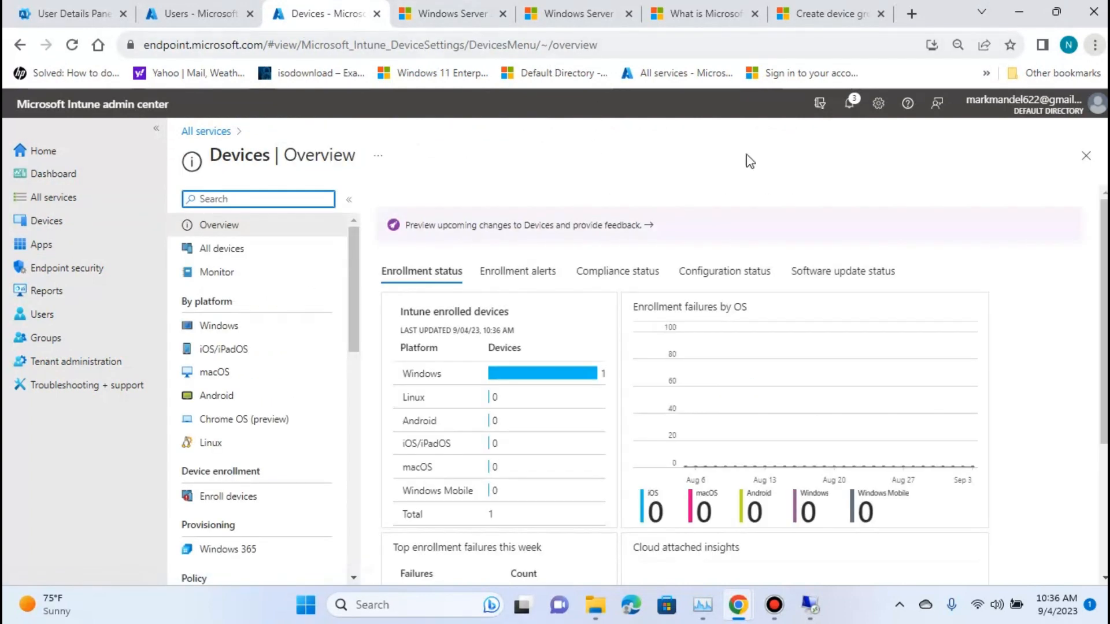
scroll(439, 360, down, 3)
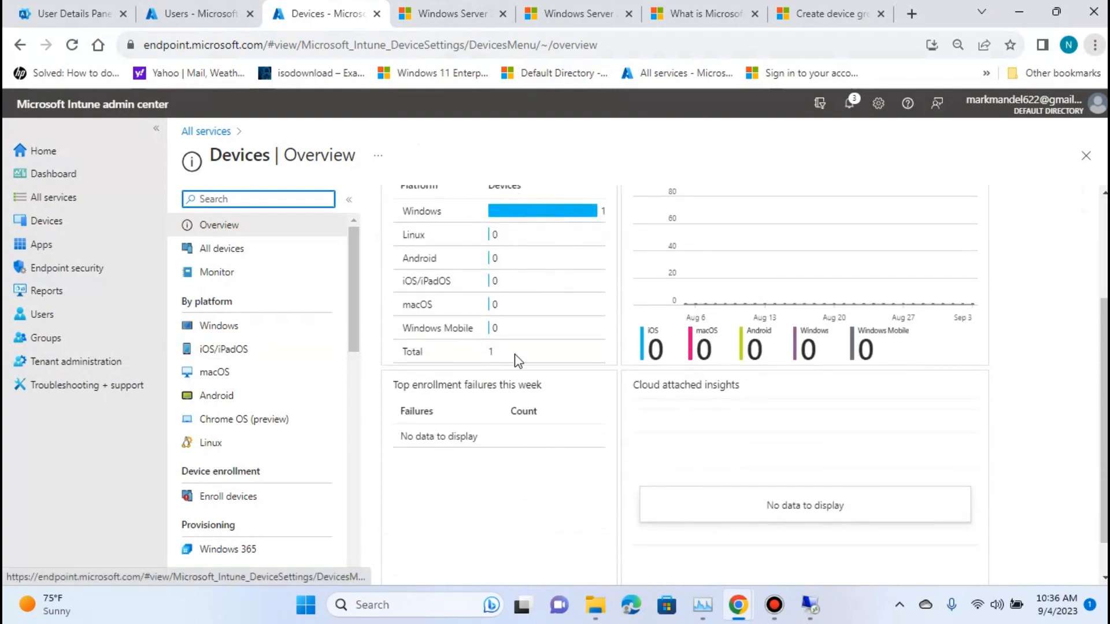
scroll(518, 362, up, 3)
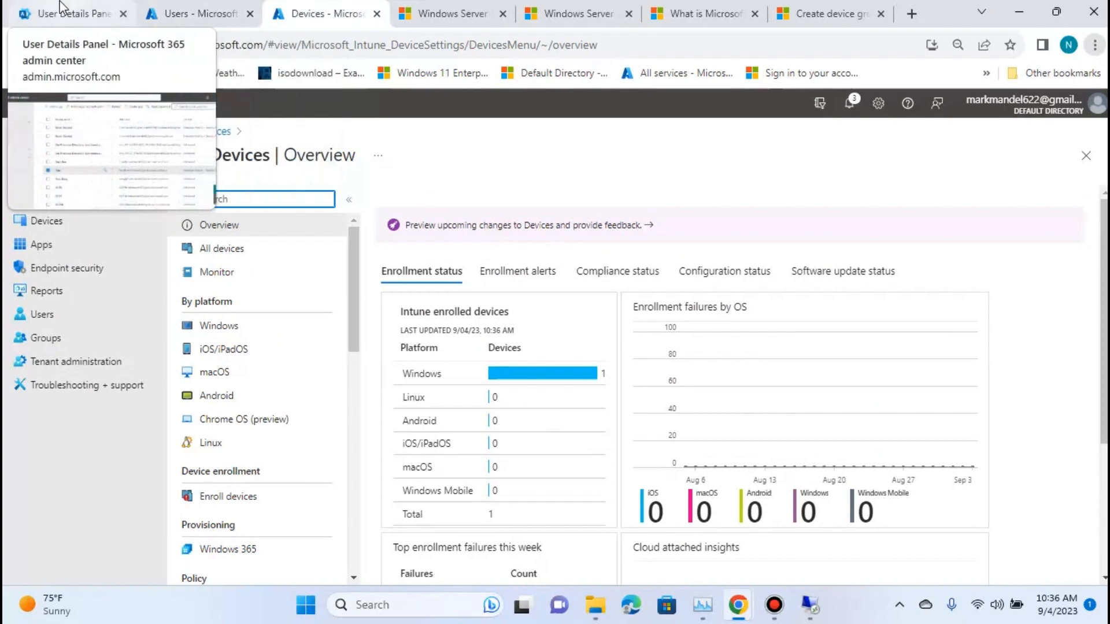
Switch to the Azure portal and open the Company branding page of the Default Directory in Azure Active Directory.
click(215, 12)
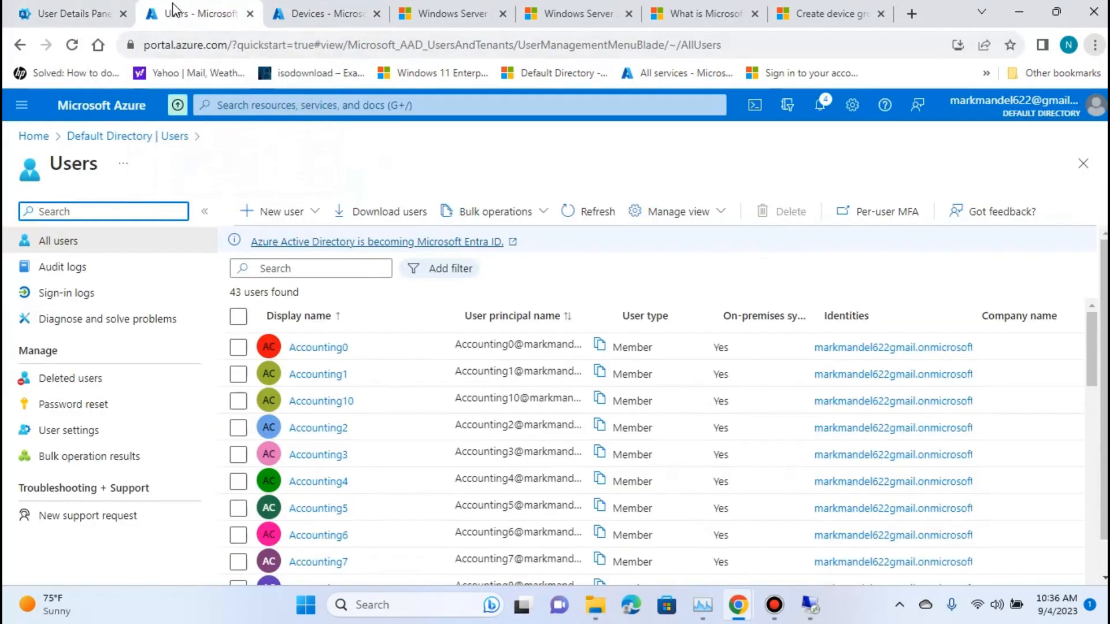
click(111, 137)
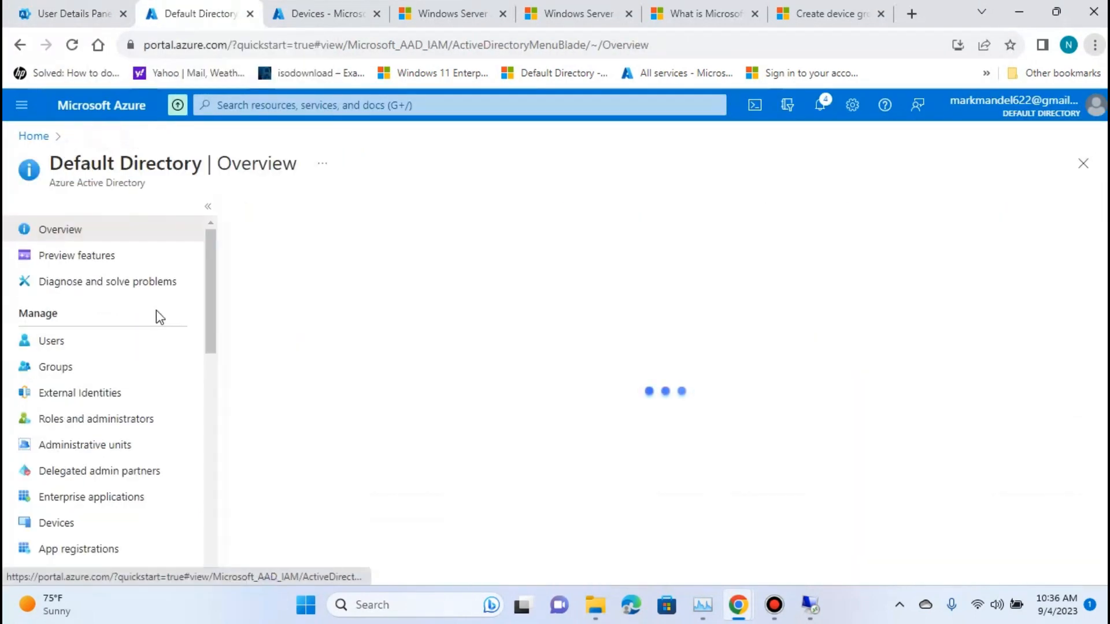
scroll(156, 316, down, 4)
scroll(191, 366, up, 3)
scroll(188, 365, down, 3)
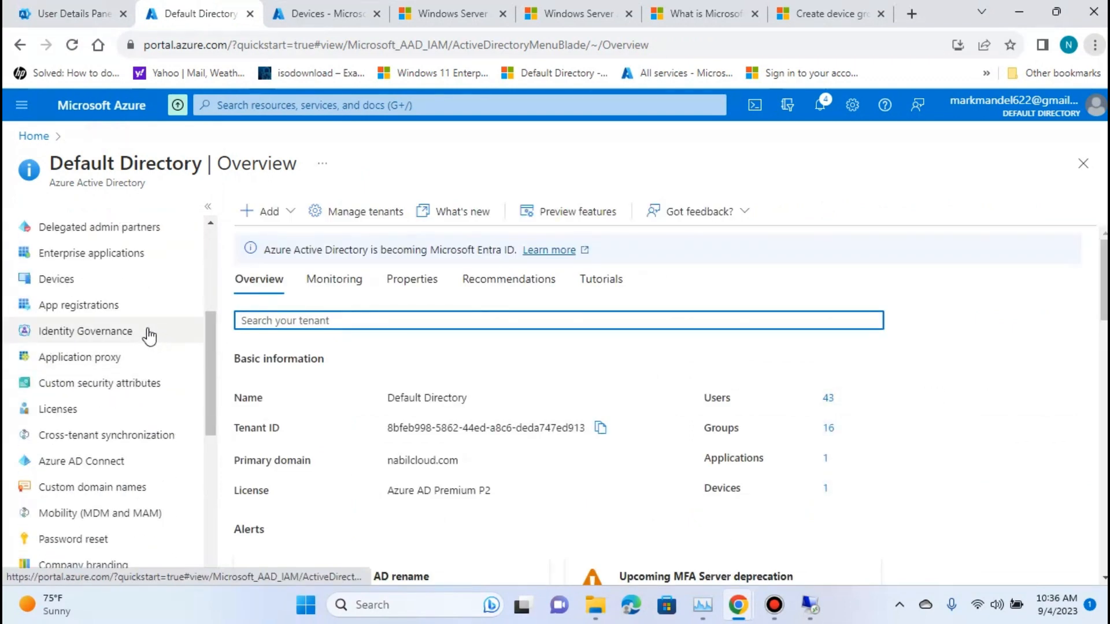
scroll(148, 324, up, 5)
click(30, 139)
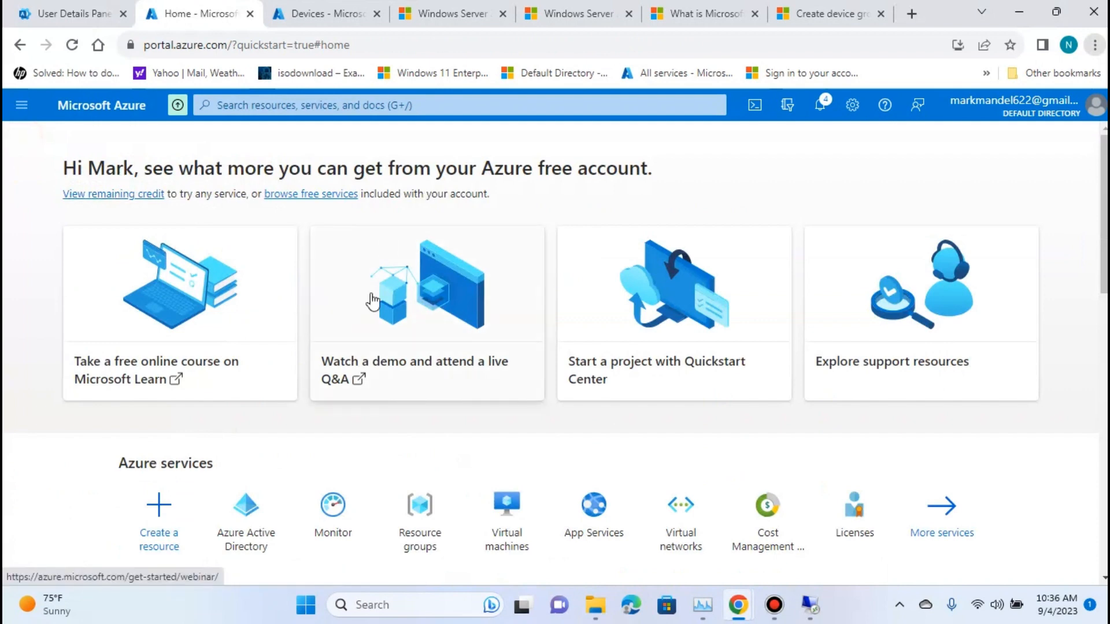
click(239, 537)
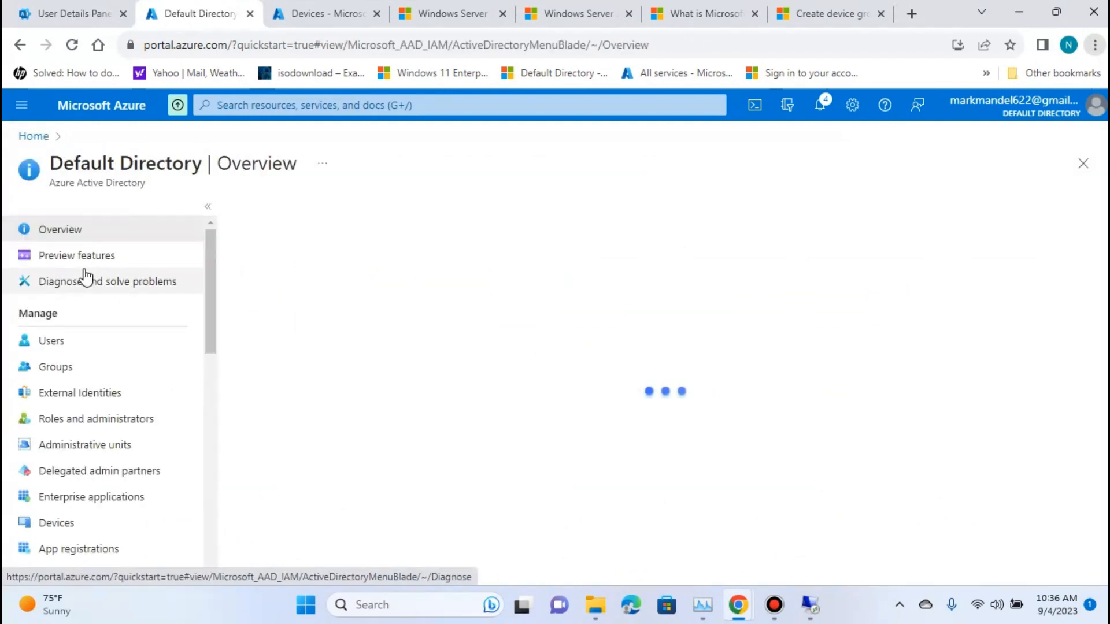
scroll(104, 353, down, 8)
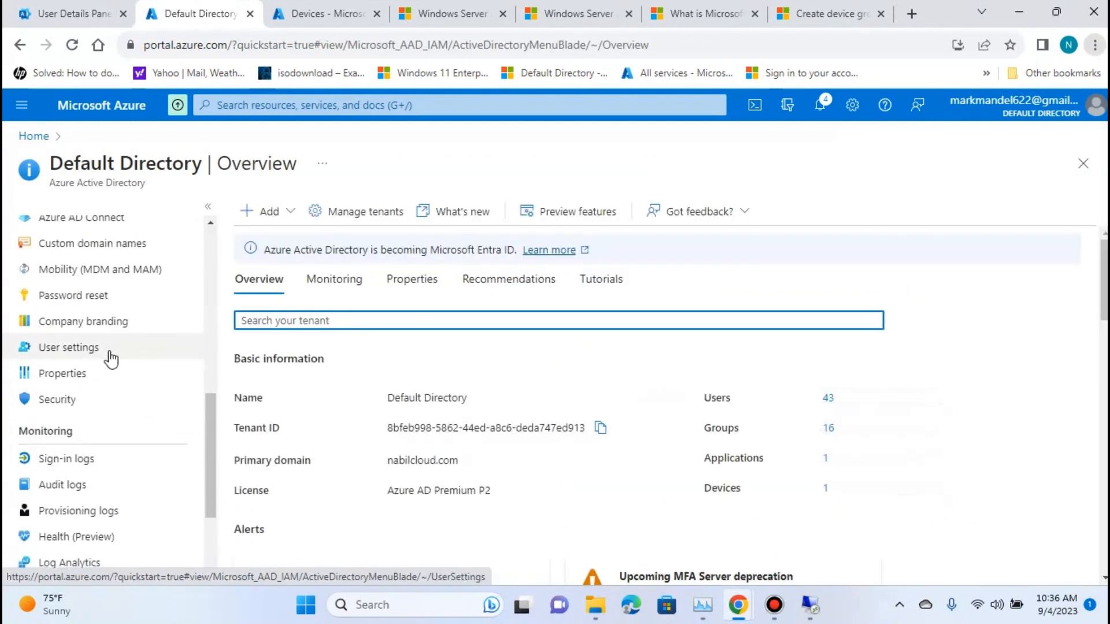
click(75, 323)
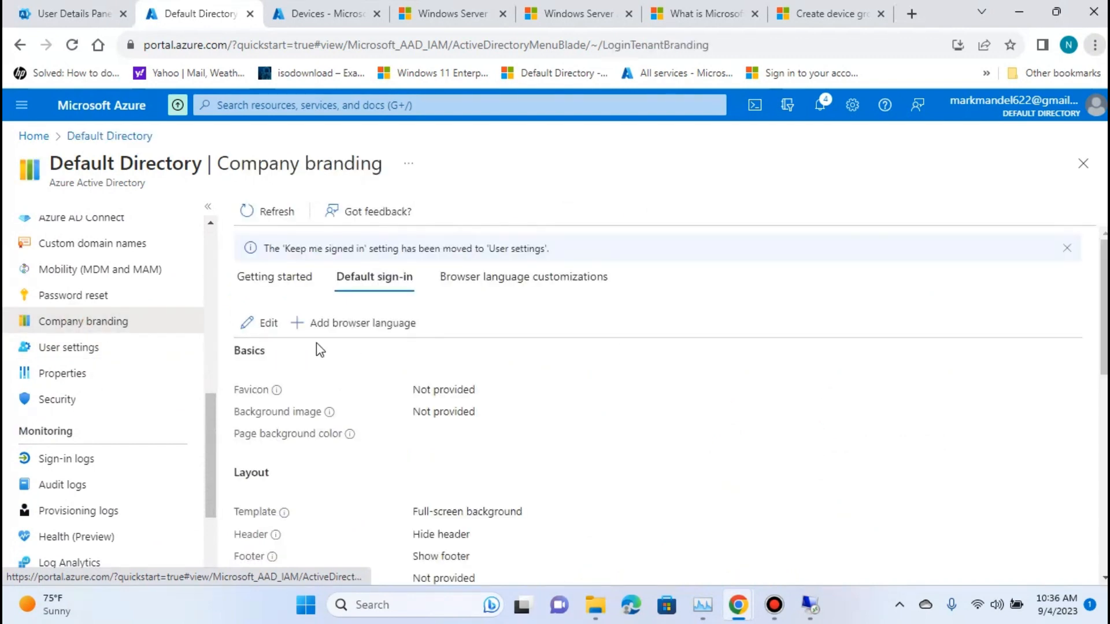
Examine the default sign-in branding settings, from basics and layout to header, footer and sign-in form.
scroll(555, 305, down, 7)
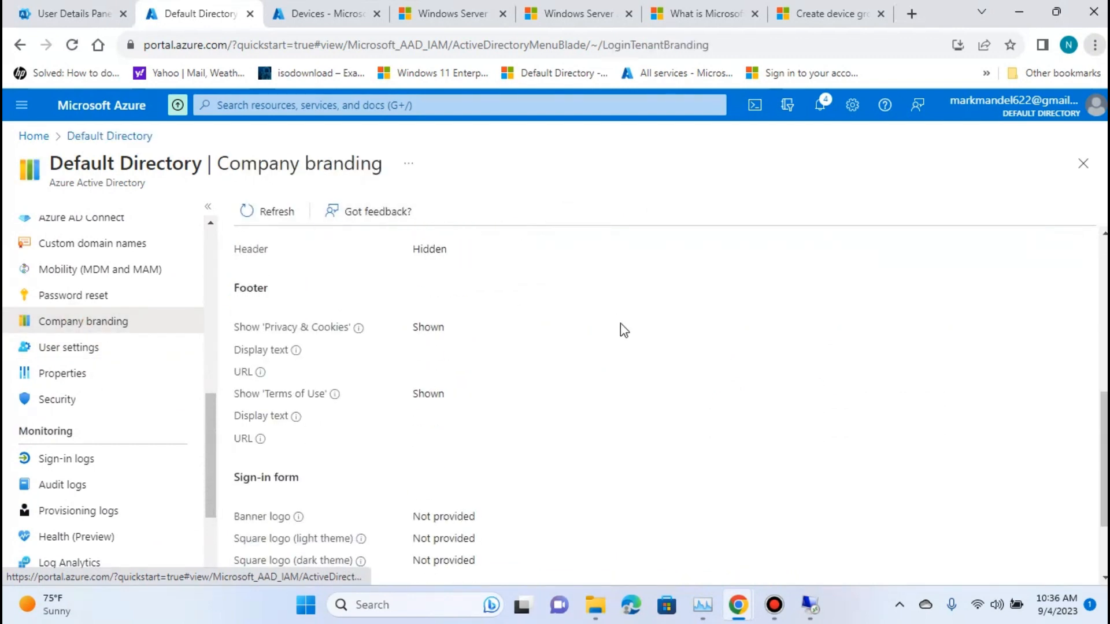
scroll(490, 329, down, 2)
scroll(374, 394, up, 10)
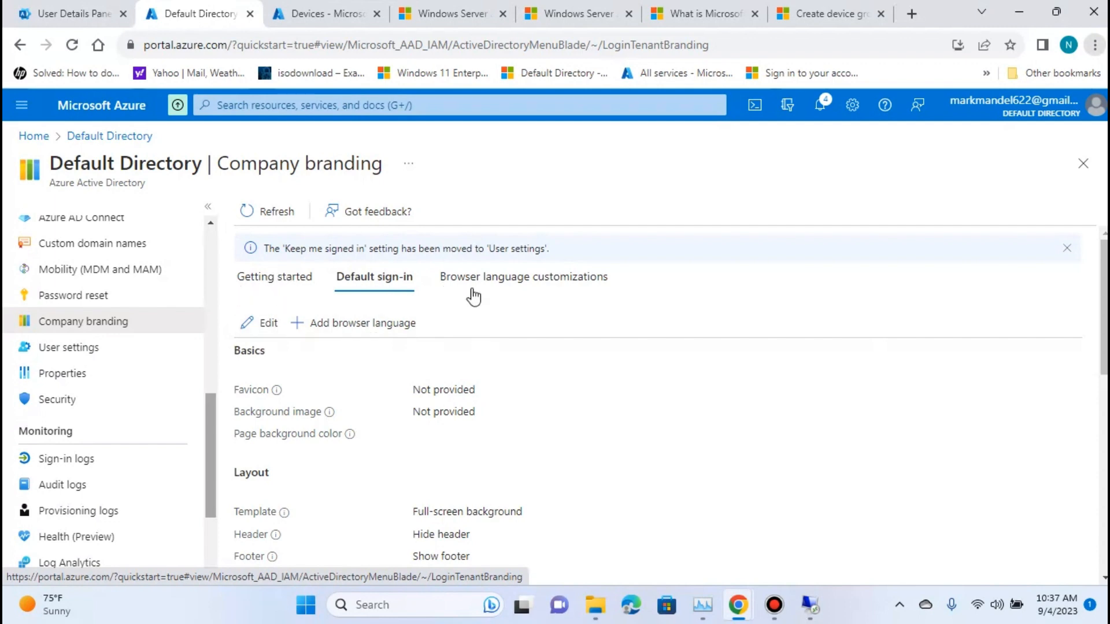
scroll(757, 429, down, 3)
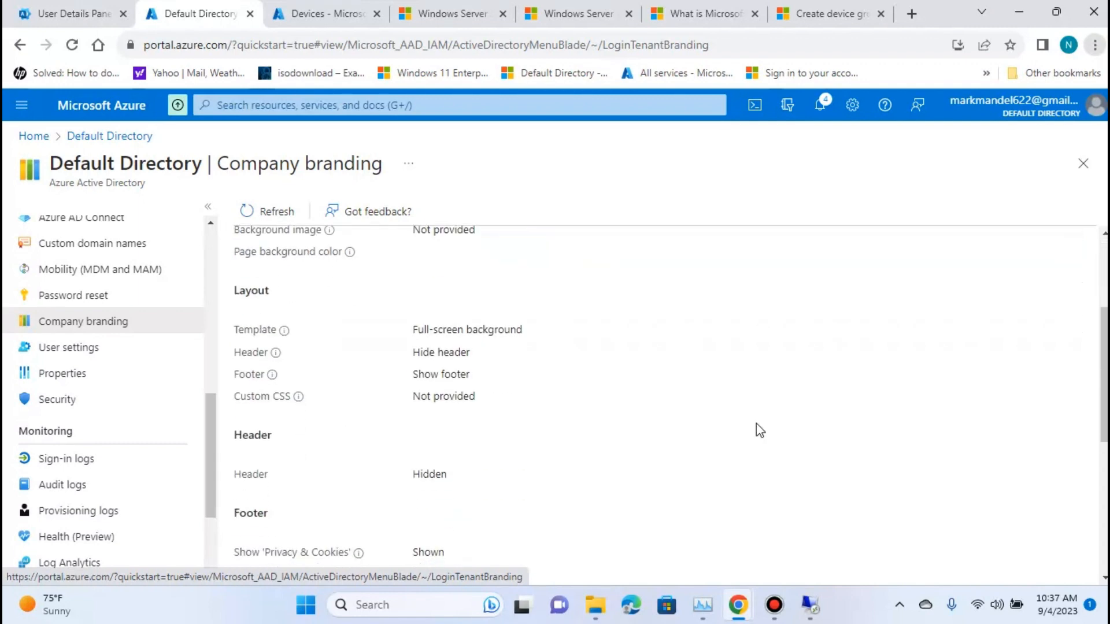
scroll(757, 426, down, 5)
scroll(719, 409, up, 9)
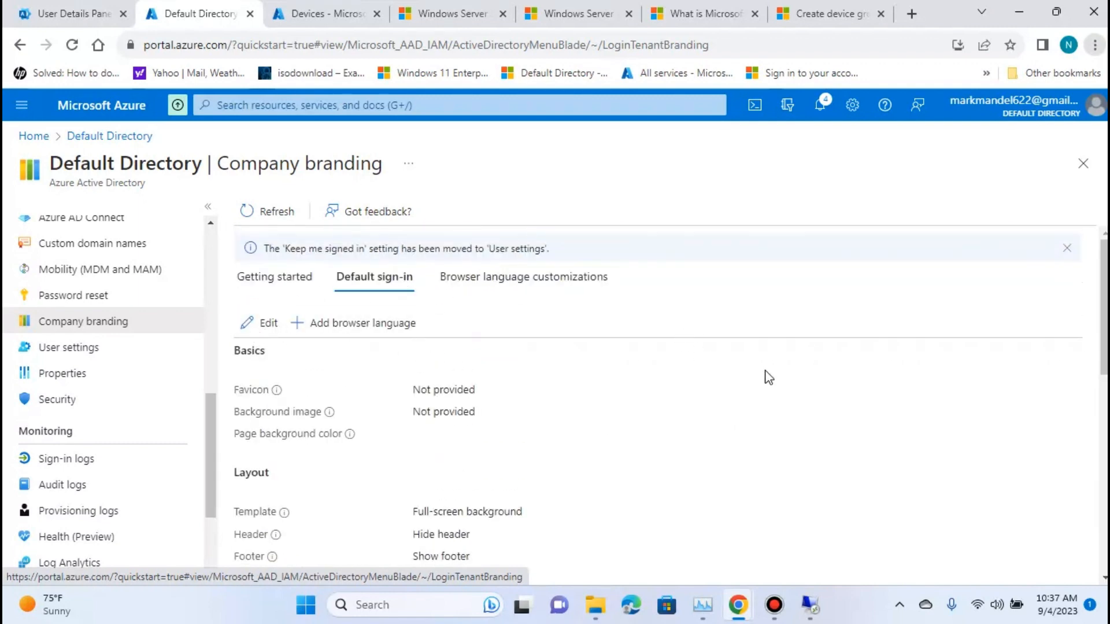
click(618, 341)
click(385, 265)
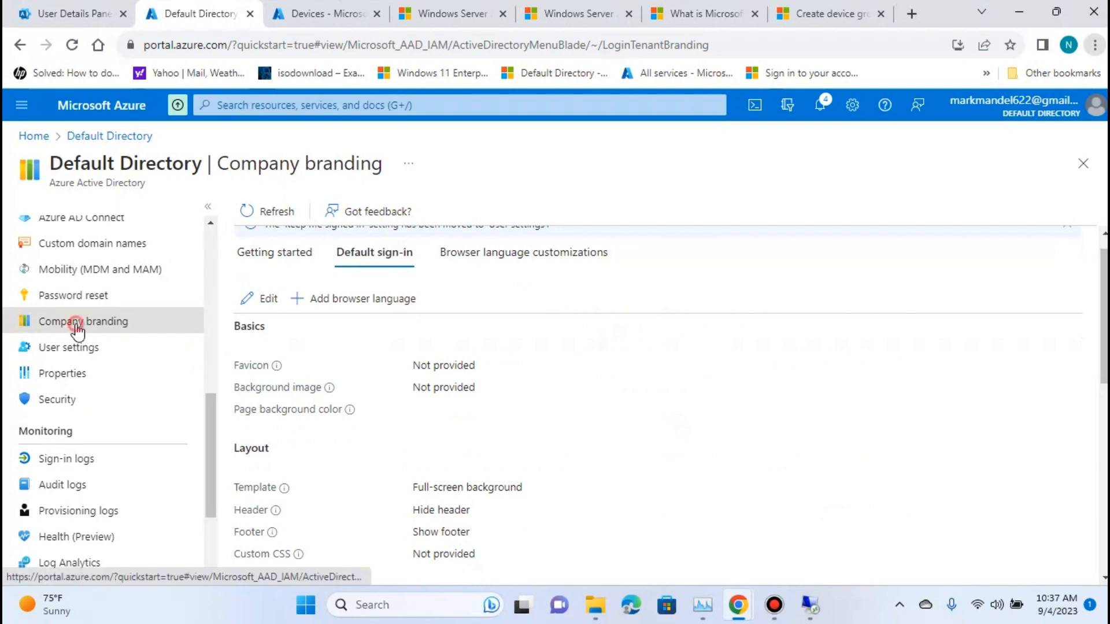
Open the default sign-in experience for editing and examine its favicon, background image and page background color options.
click(271, 260)
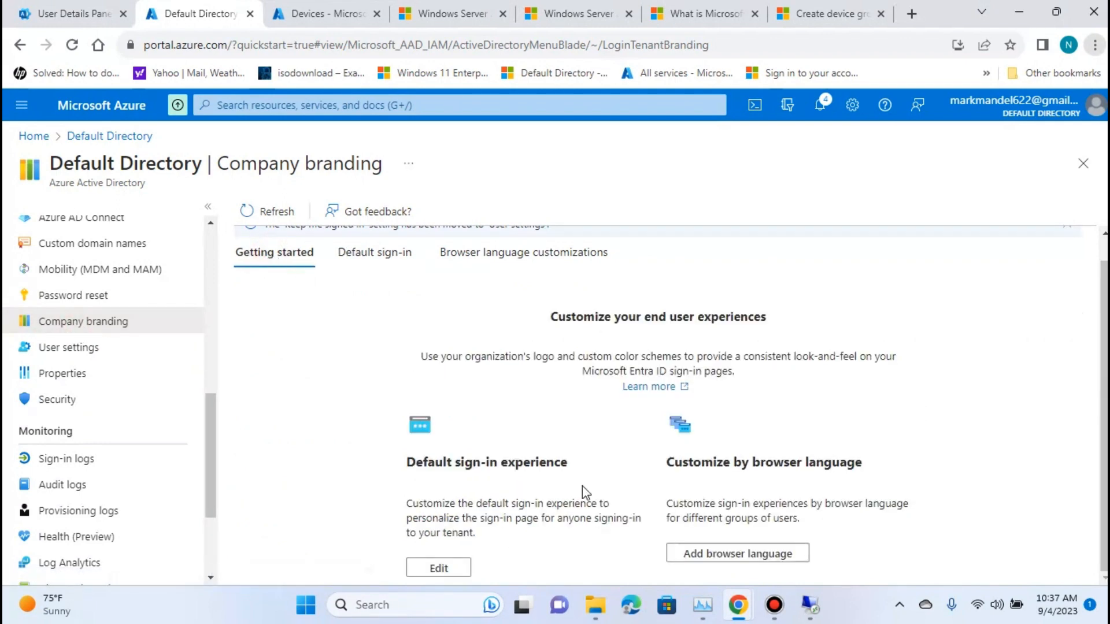
click(436, 568)
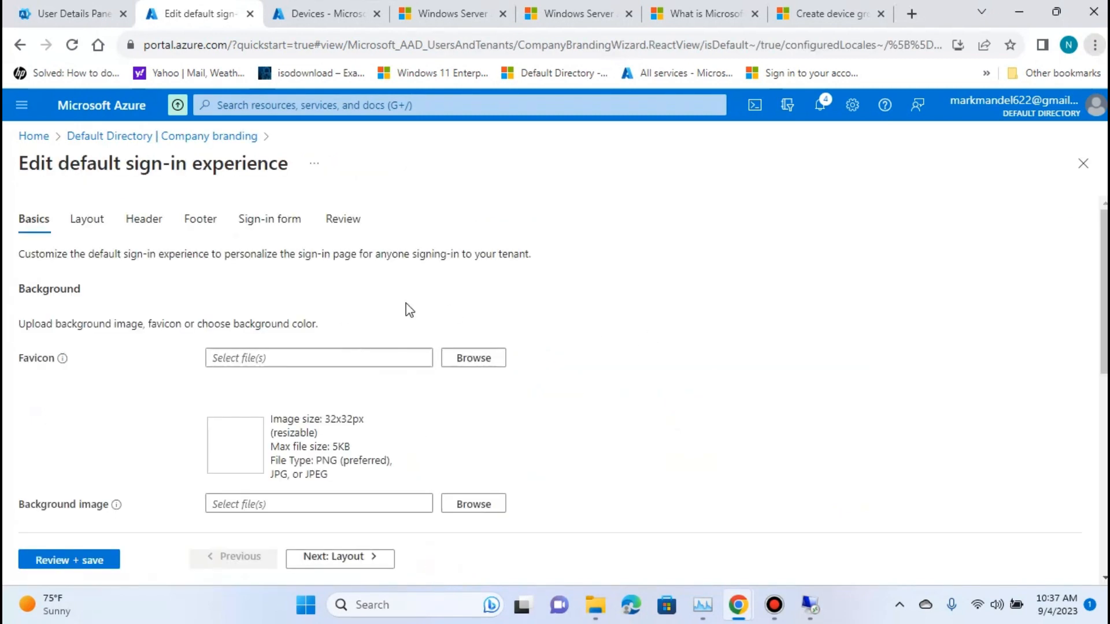
scroll(422, 300, down, 5)
scroll(830, 387, up, 5)
scroll(601, 328, down, 4)
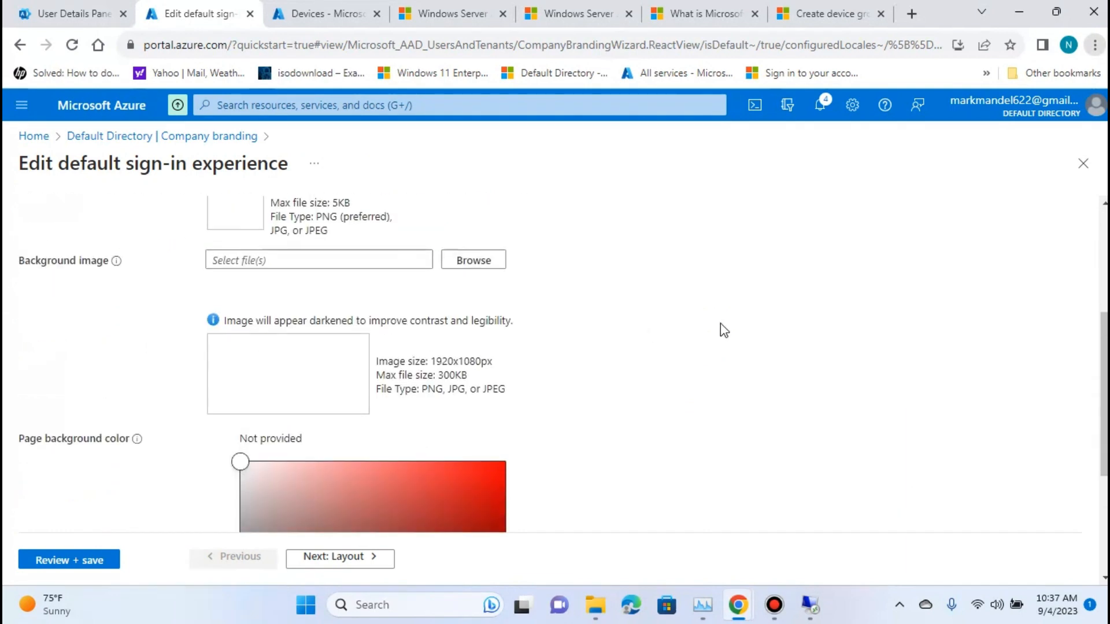
scroll(720, 323, up, 1)
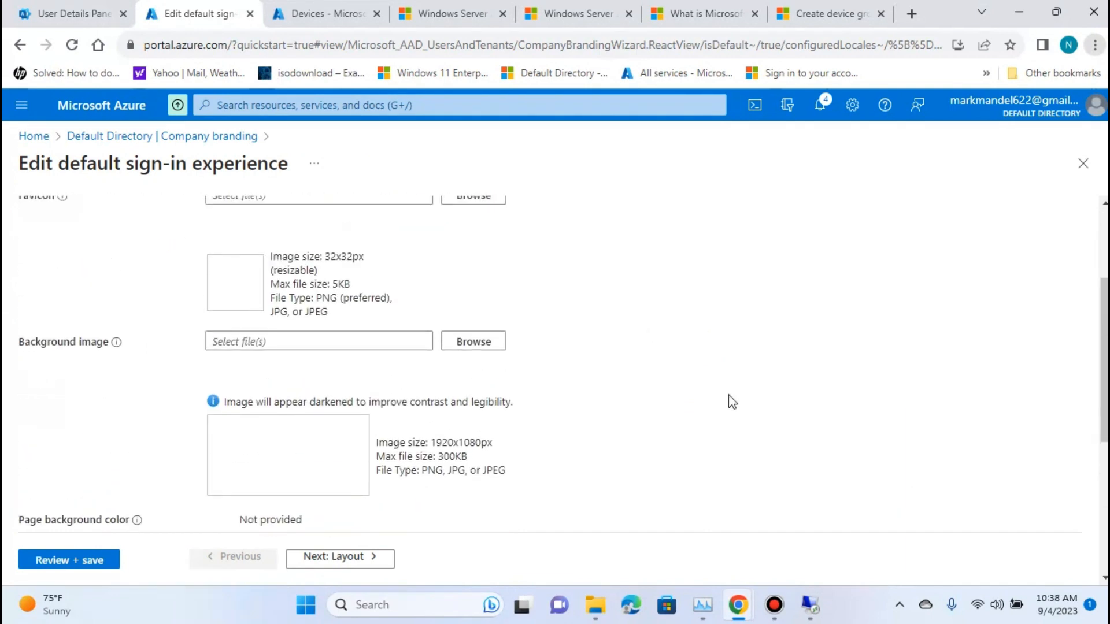
scroll(732, 401, up, 2)
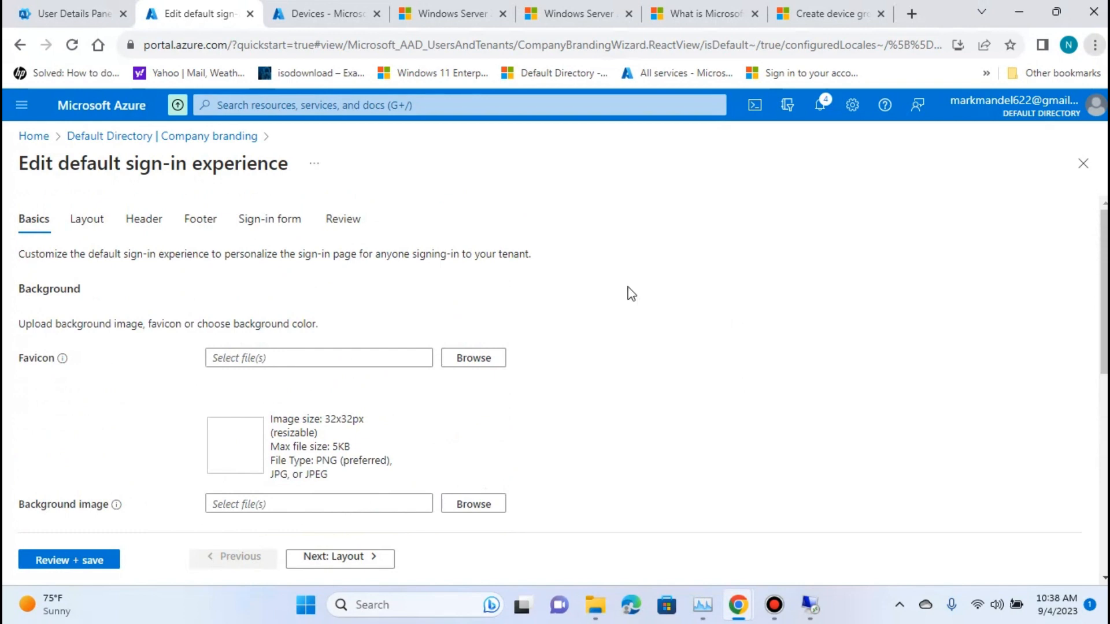
scroll(663, 335, down, 2)
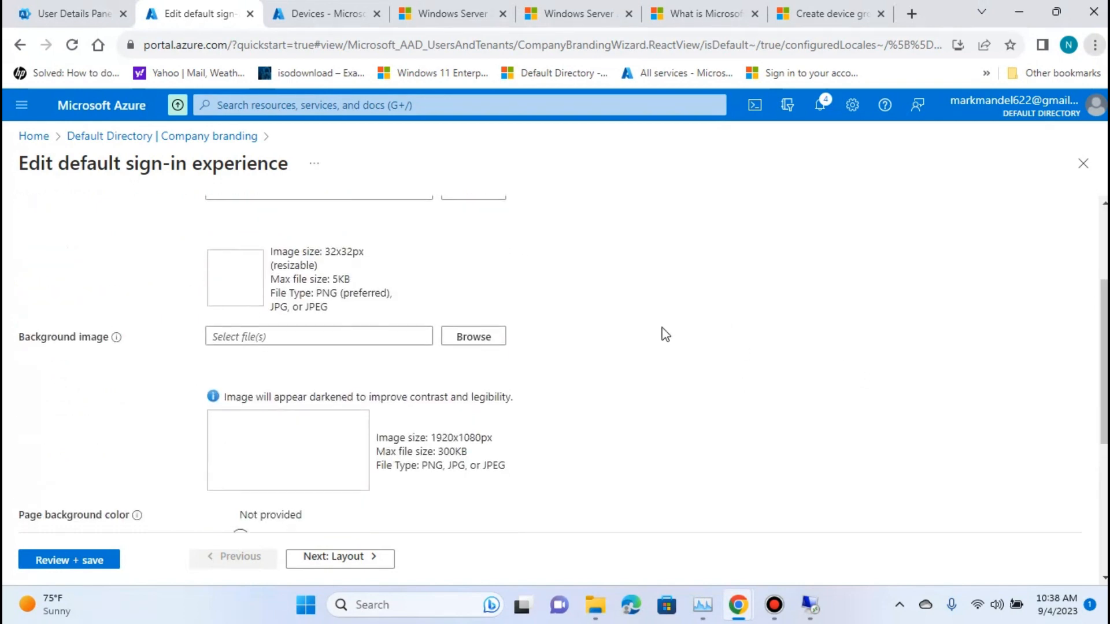
scroll(663, 333, down, 3)
scroll(738, 392, up, 5)
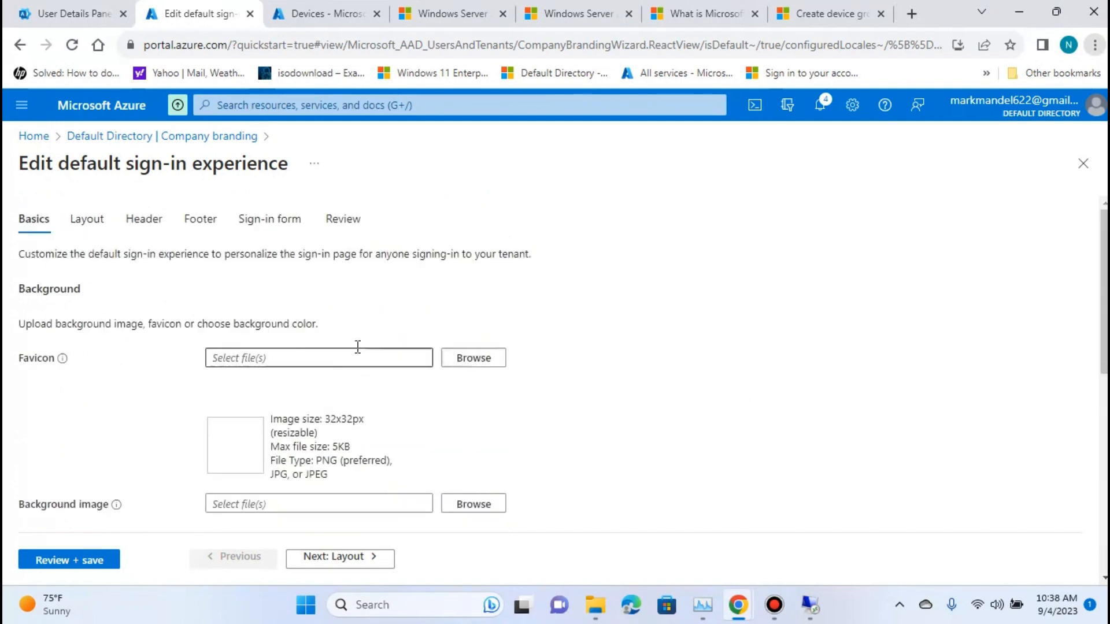
scroll(586, 364, down, 5)
scroll(586, 364, down, 2)
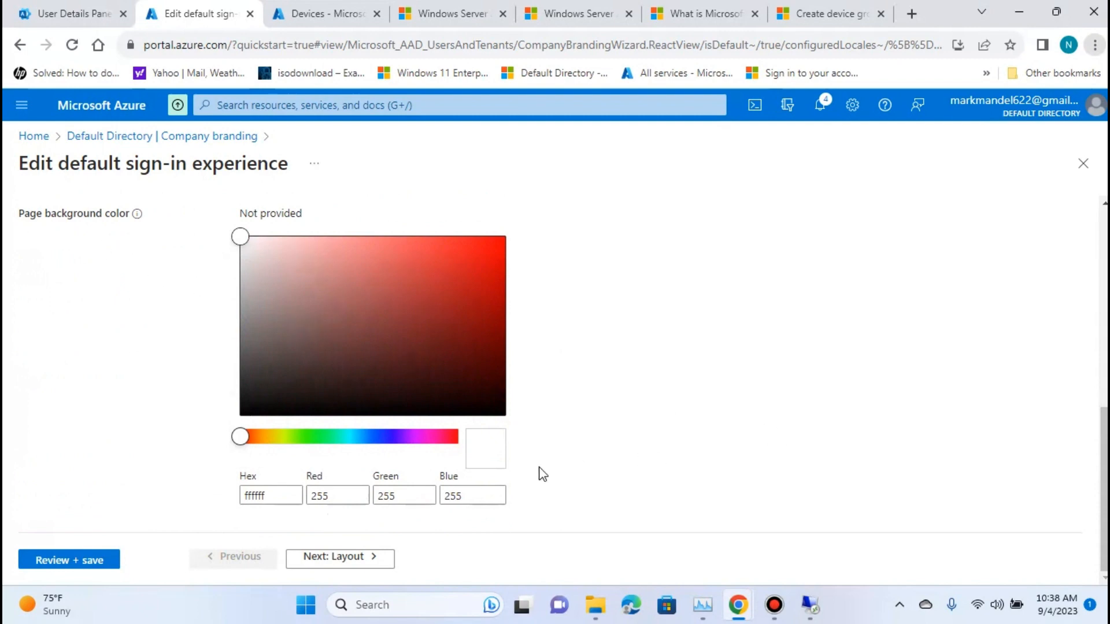
scroll(617, 478, up, 5)
scroll(557, 452, up, 3)
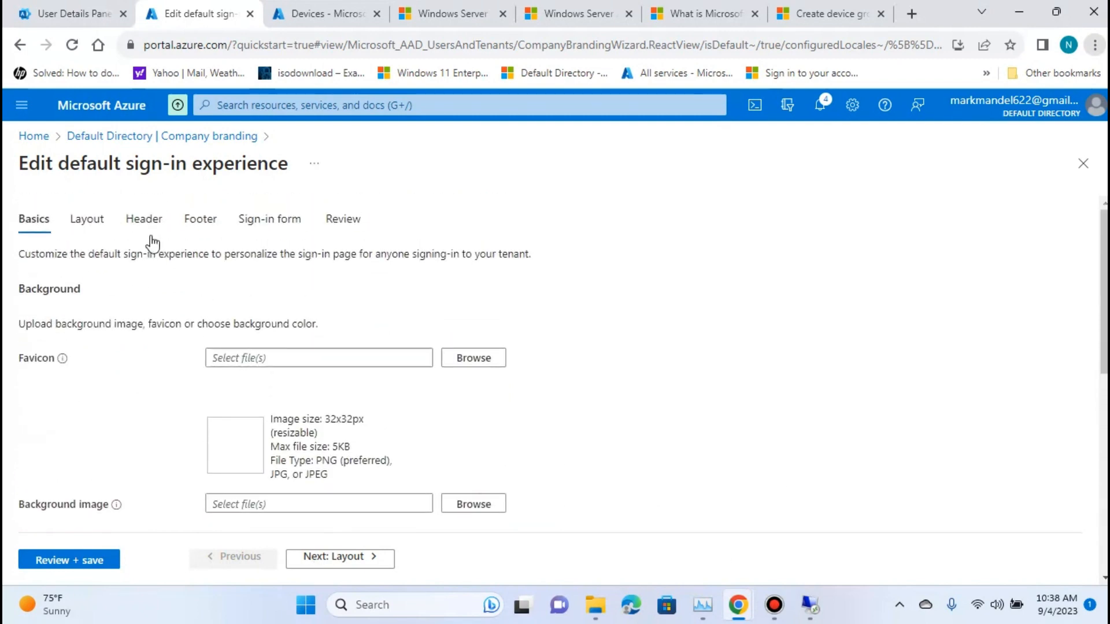
Examine the layout, header, footer and sign-in form settings of the default sign-in experience, including logos and self-service password reset.
click(86, 218)
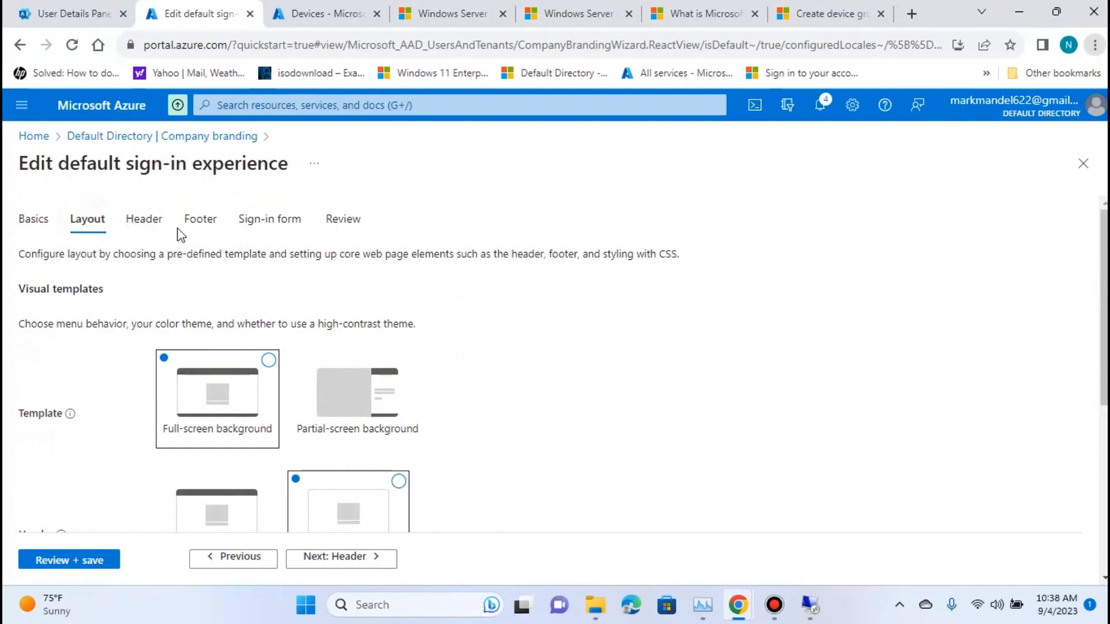
scroll(433, 399, down, 5)
scroll(453, 404, up, 5)
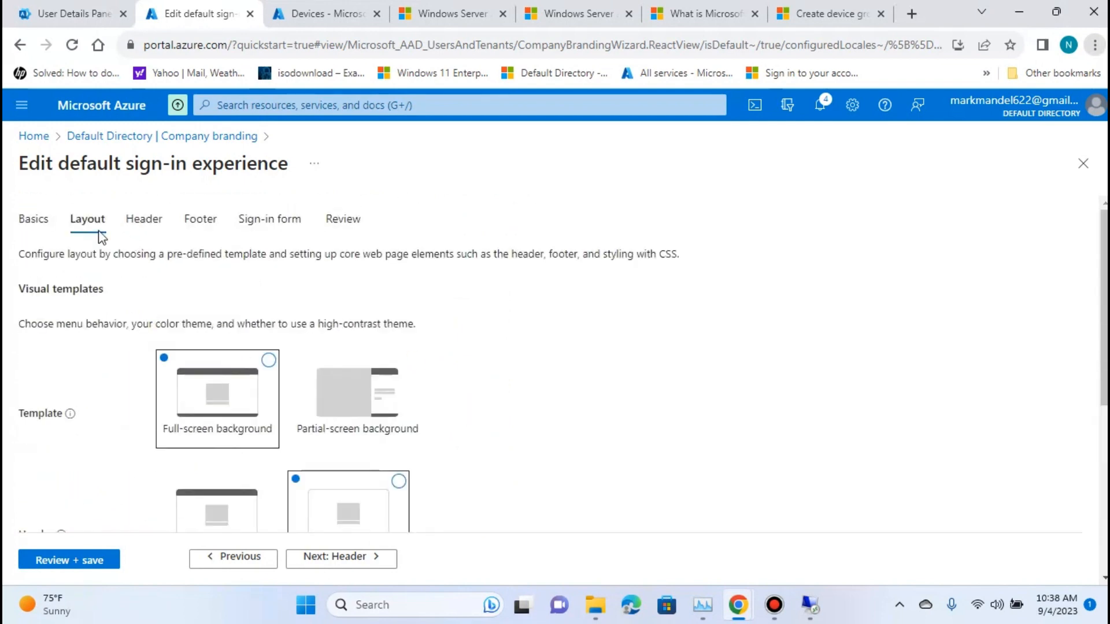
click(142, 220)
click(201, 218)
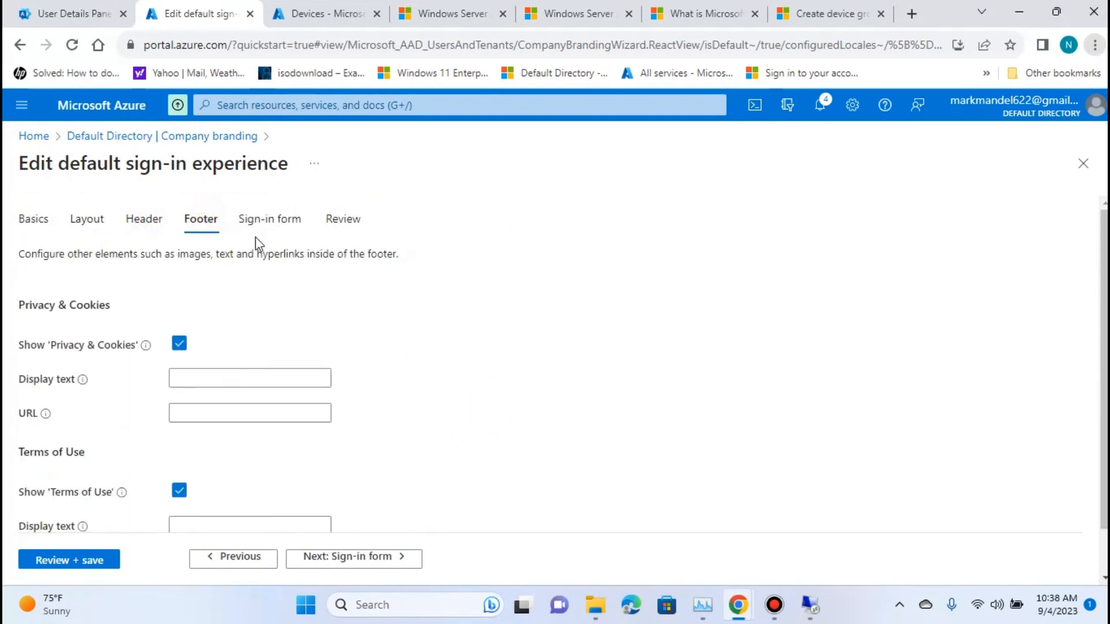
click(284, 225)
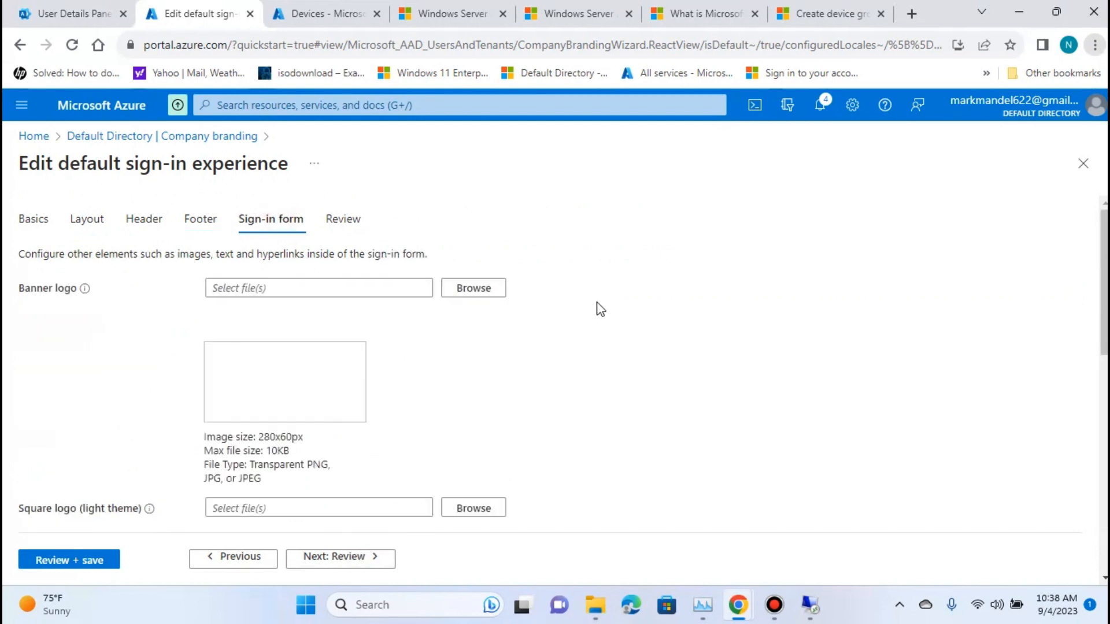
scroll(693, 329, down, 2)
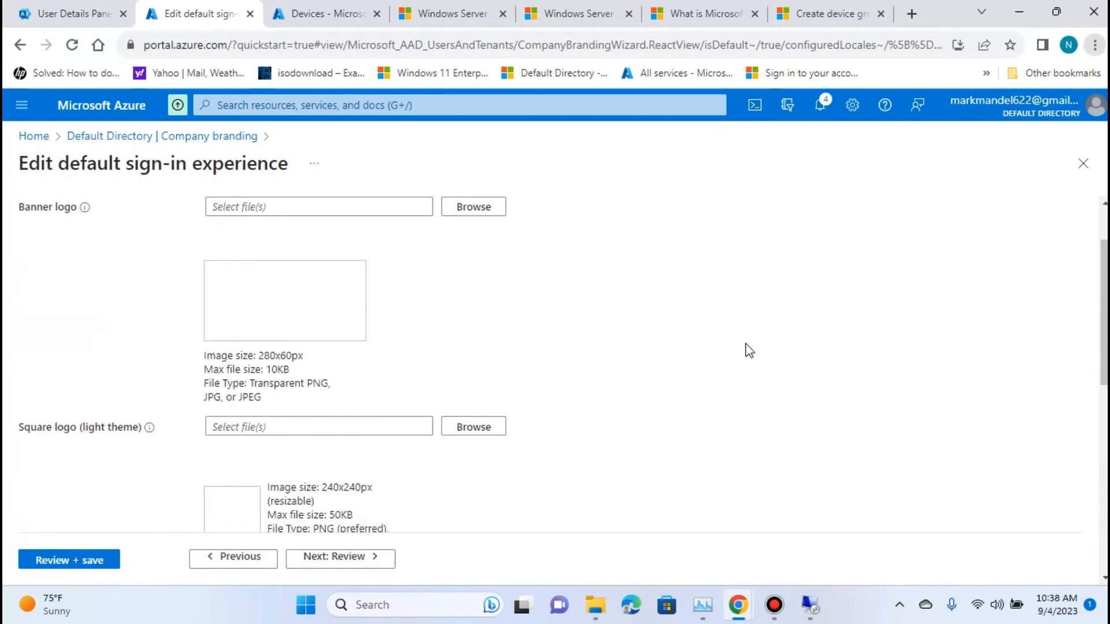
scroll(744, 355, down, 5)
scroll(497, 352, down, 5)
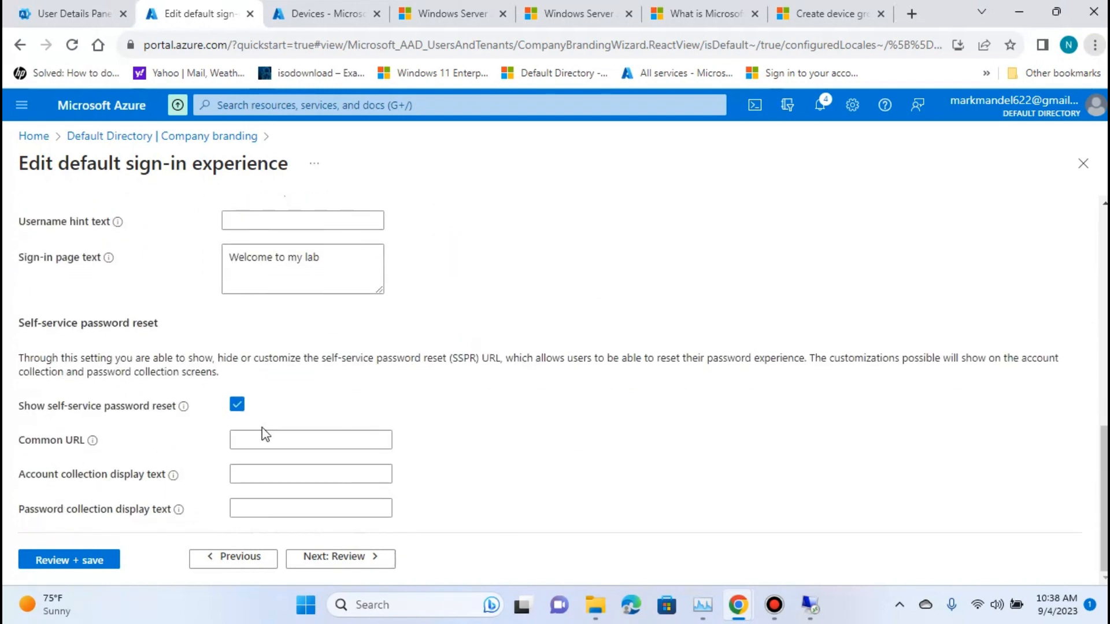
Set the sign-in page text to "Welcome to my Lab" and save the default sign-in experience after review.
scroll(263, 434, up, 2)
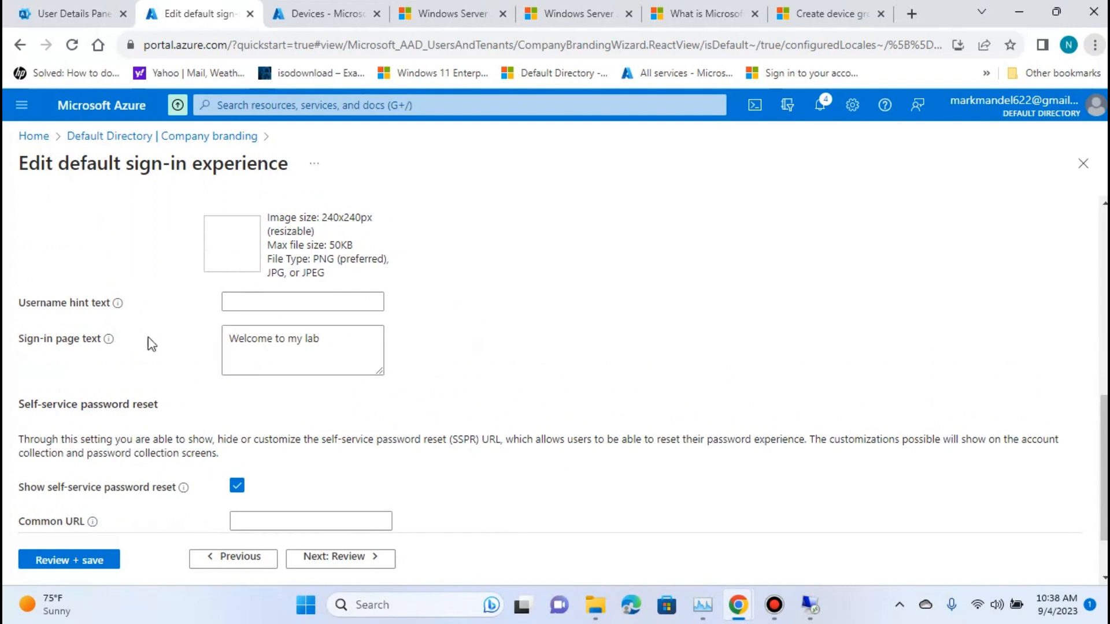
drag(330, 339, 149, 344)
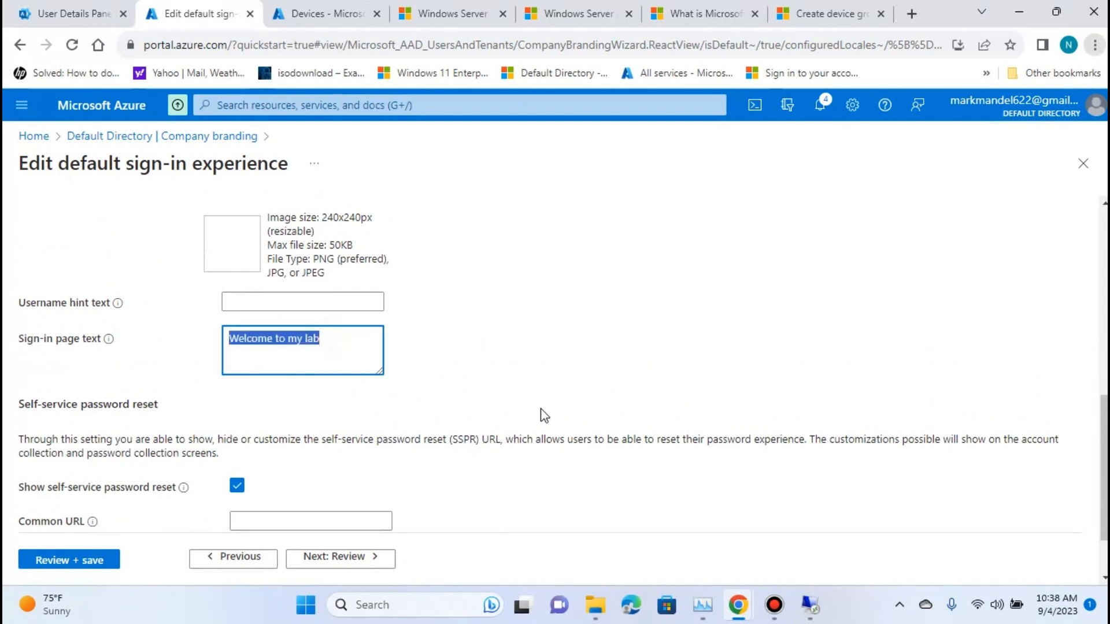
key(BackSpace)
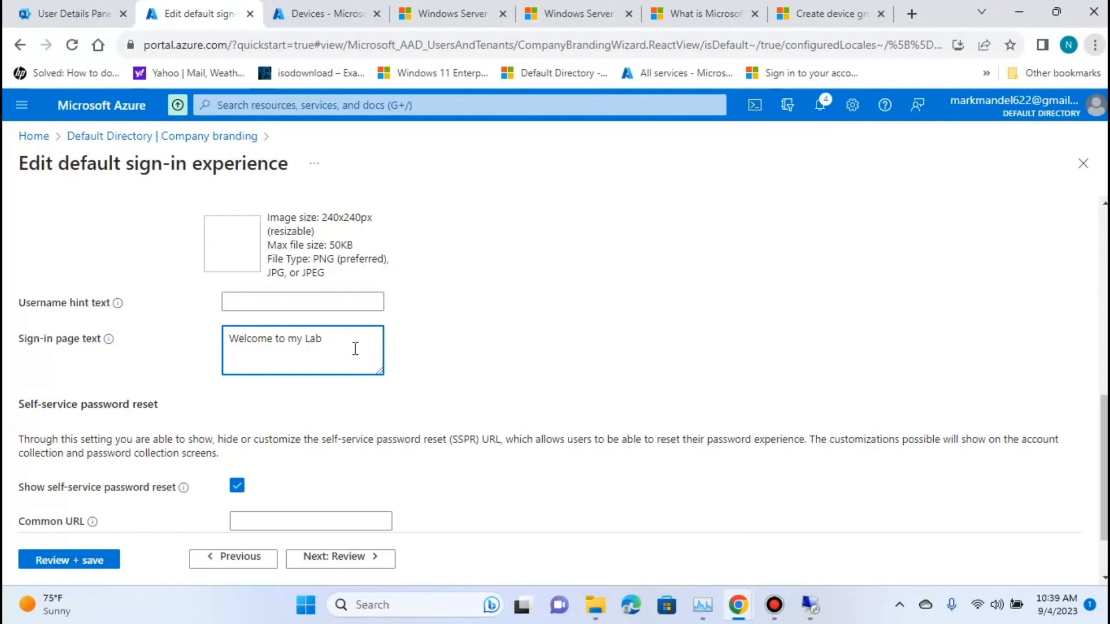
scroll(483, 441, down, 2)
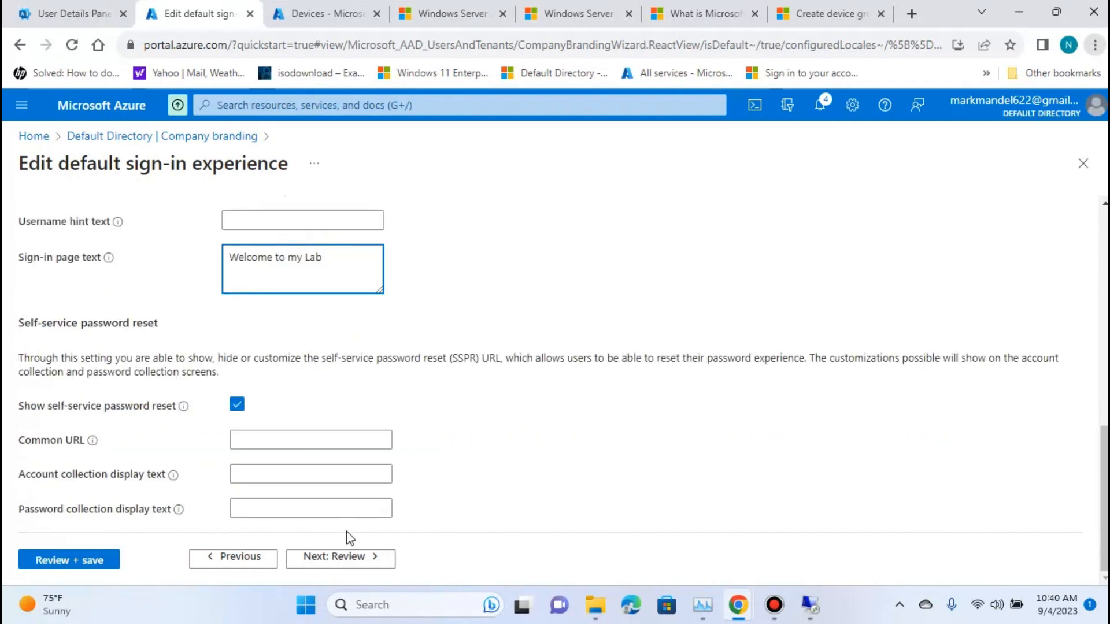
click(371, 564)
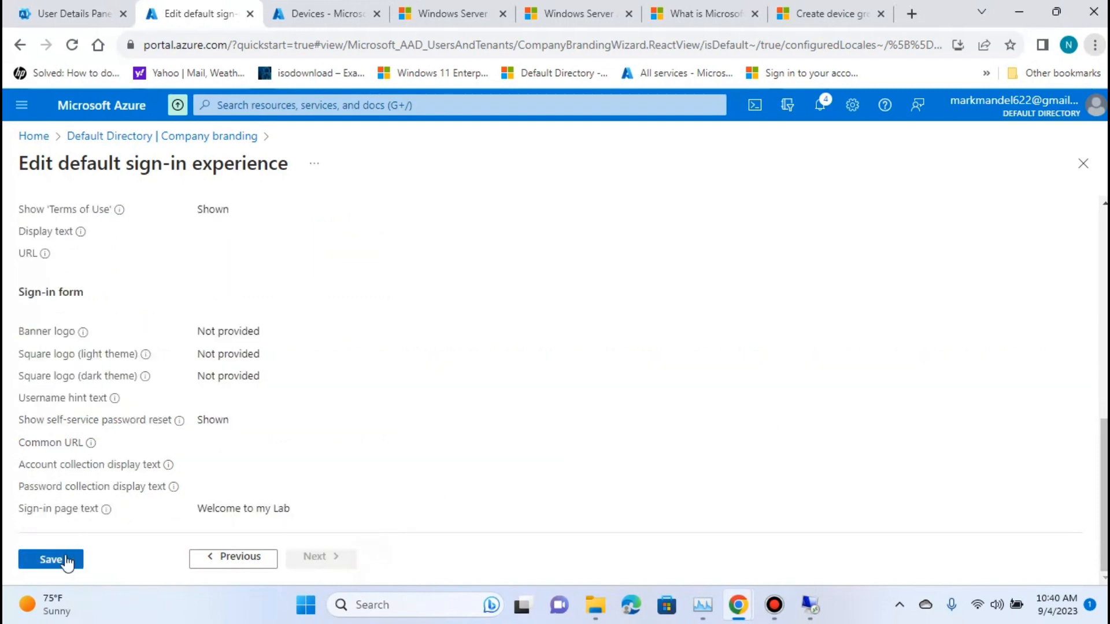
click(59, 558)
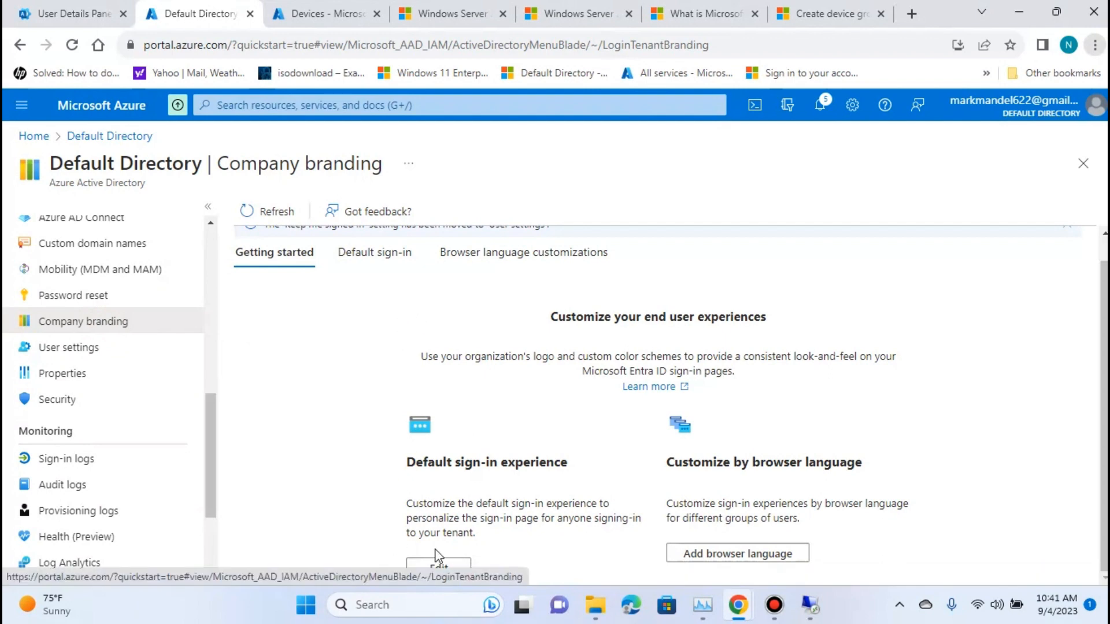
Reopen the default sign-in experience to check the saved sign-in page text, and return to the Azure portal home page.
click(441, 568)
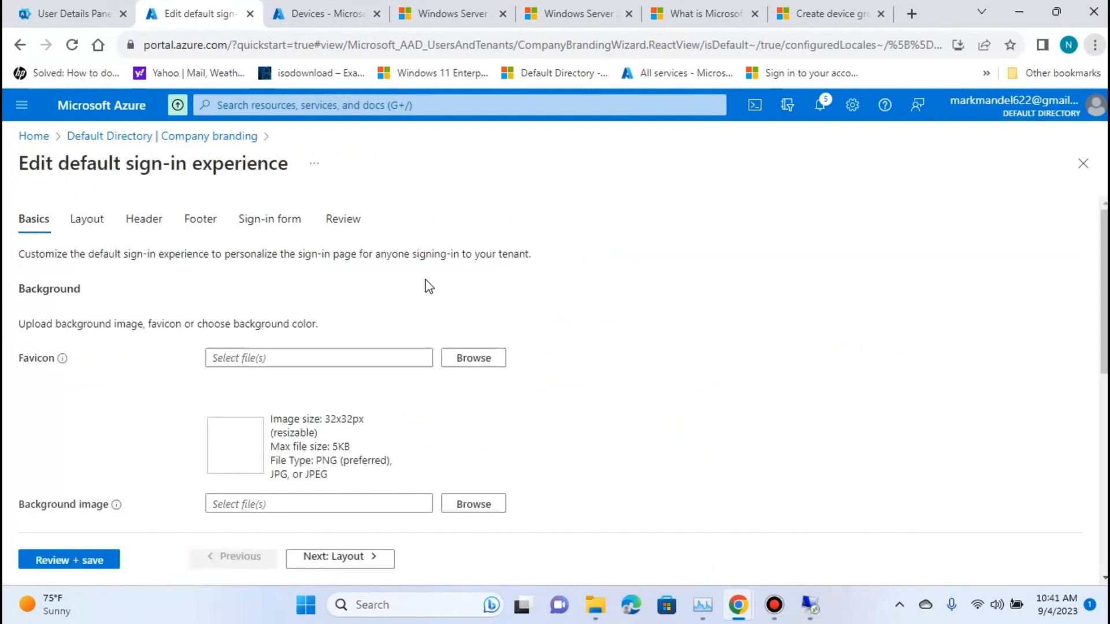
click(269, 222)
scroll(480, 304, down, 10)
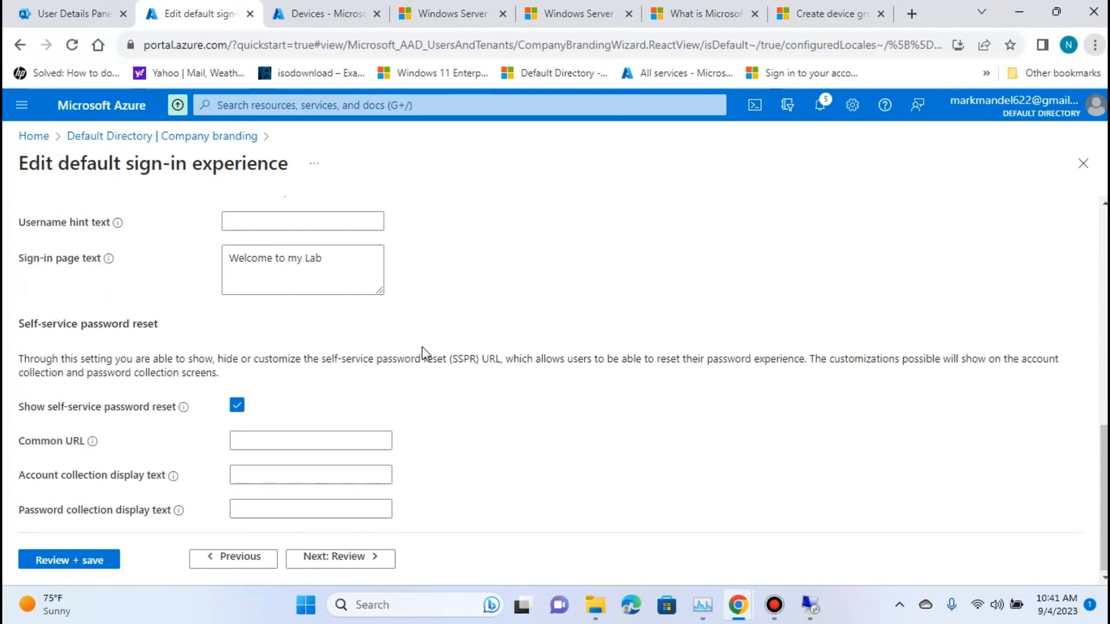
scroll(420, 354, up, 5)
click(182, 135)
click(30, 136)
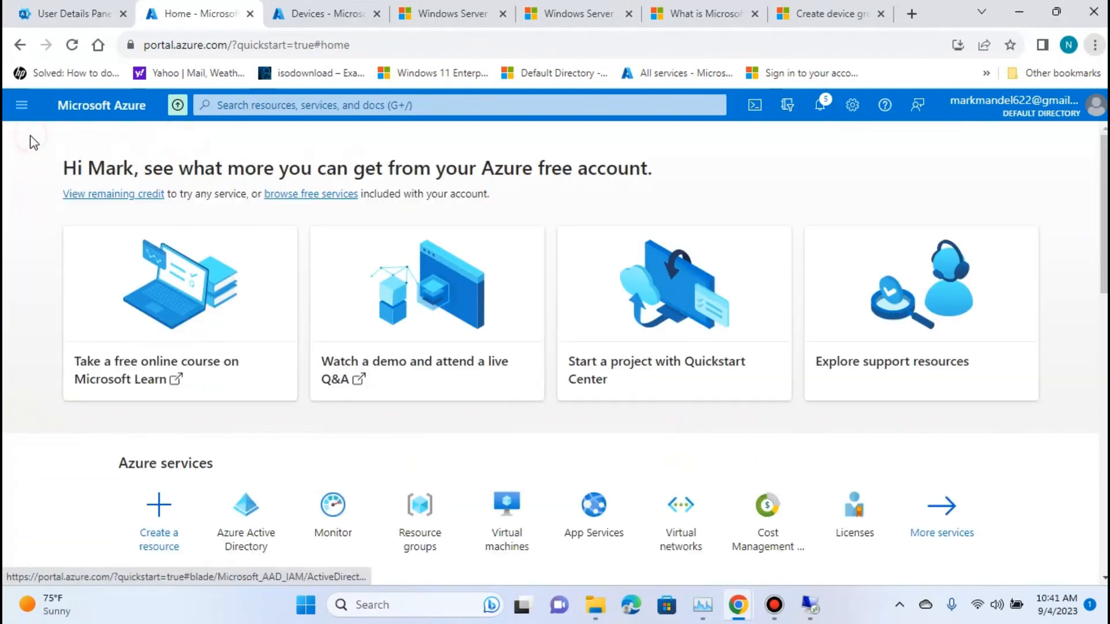
scroll(965, 243, down, 4)
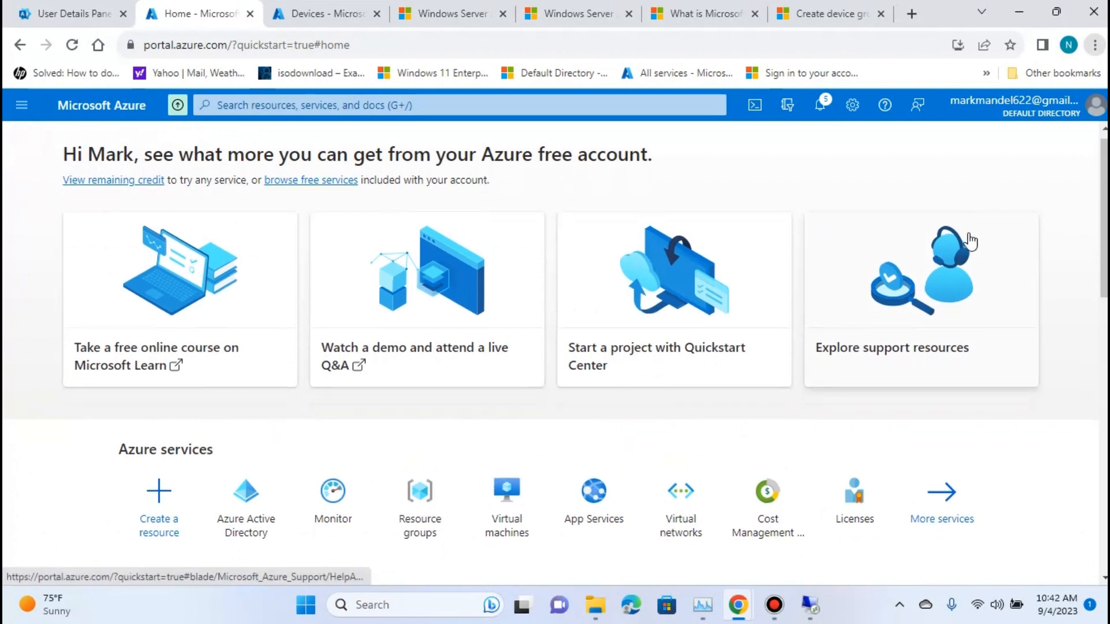
Switch to the Microsoft Intune admin center and view the list of Windows devices.
click(313, 17)
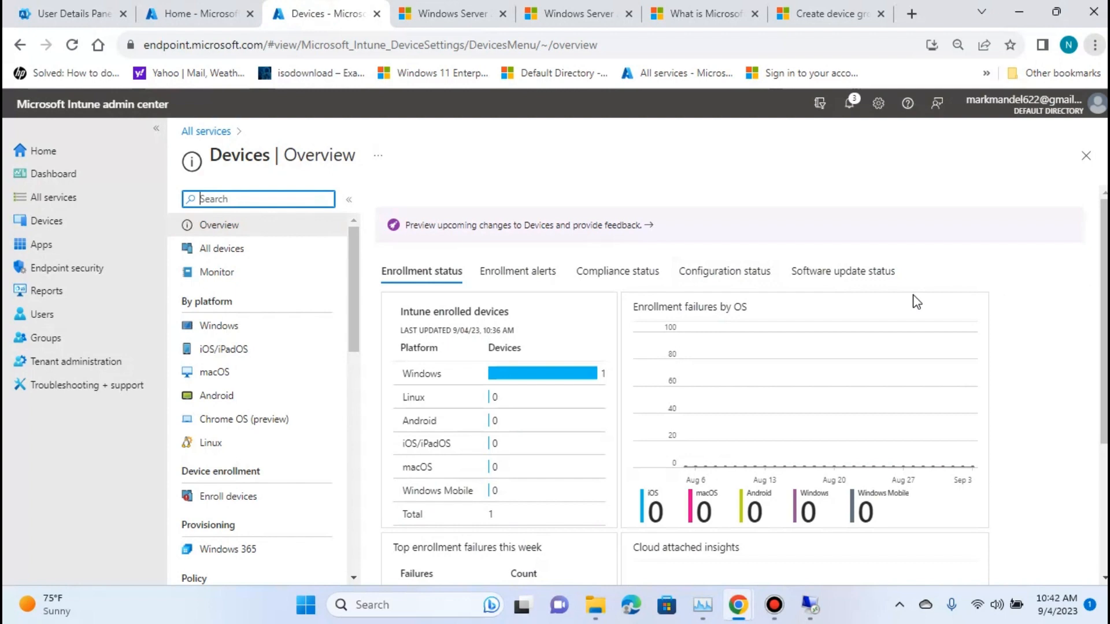
click(60, 198)
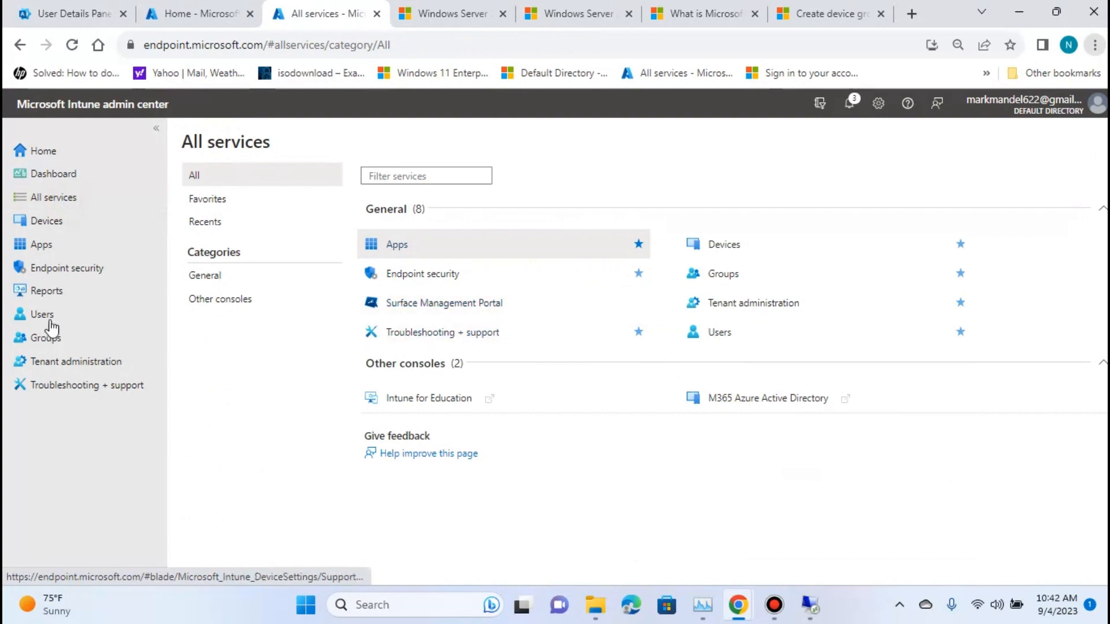
click(67, 226)
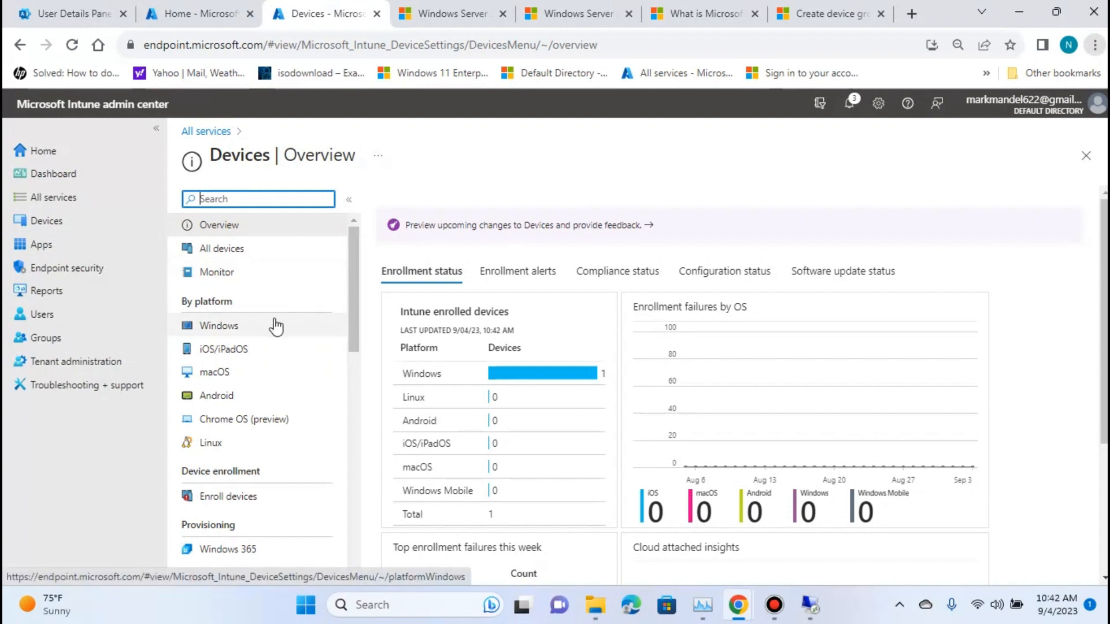
click(266, 332)
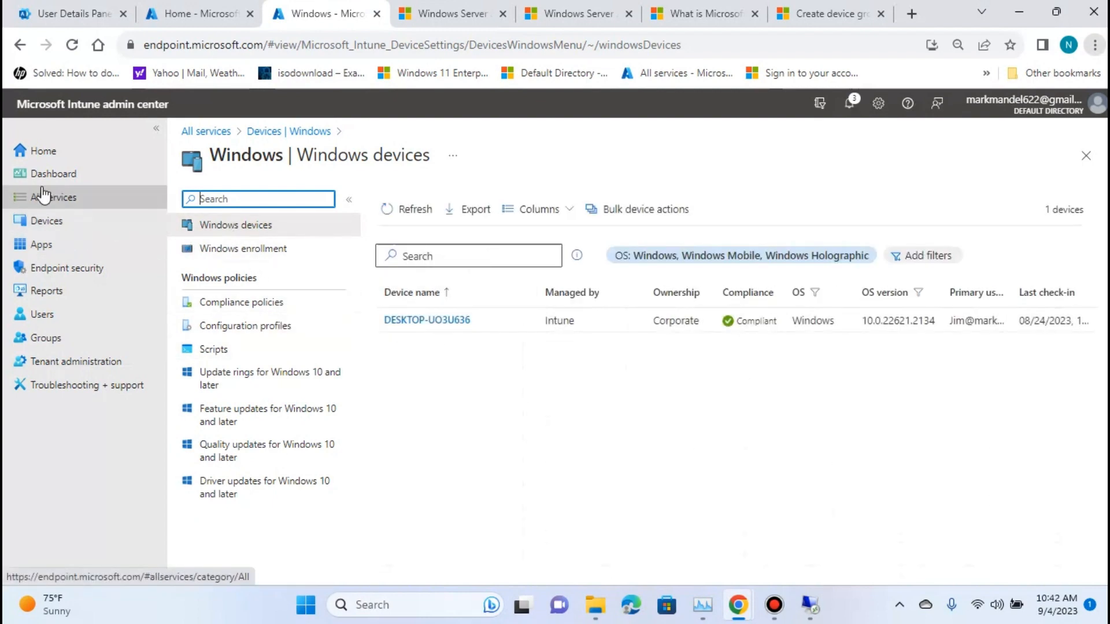
Open the Automatic Enrollment configuration under Windows enrollment to check the MDM and MAM user scopes.
click(45, 220)
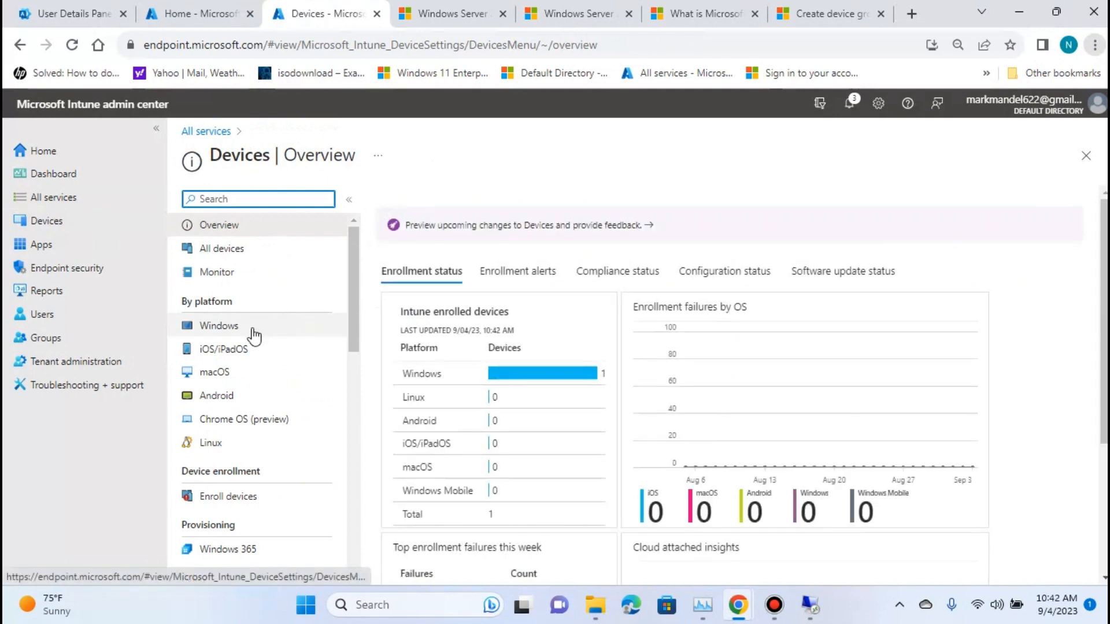
click(230, 496)
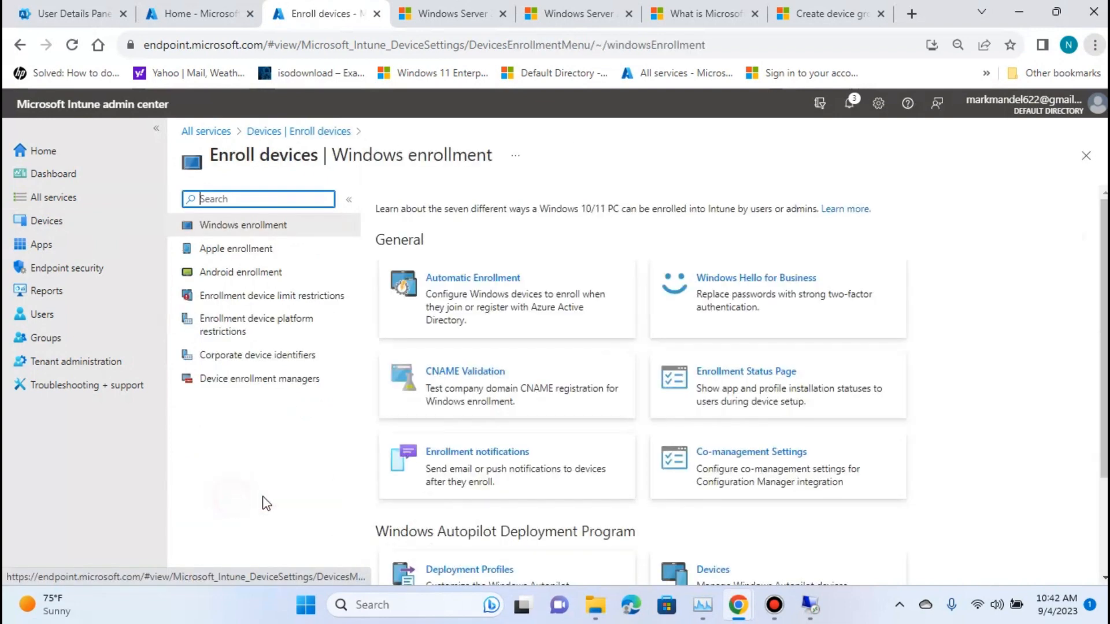
click(518, 285)
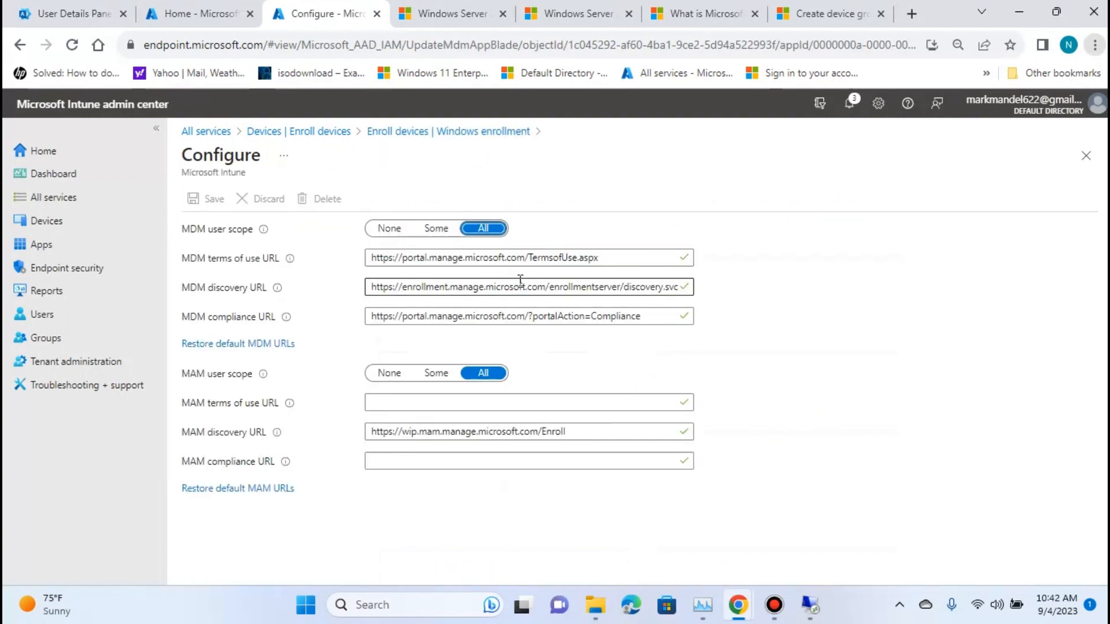
Return to the Intune home page and look over the Default Directory status.
click(43, 219)
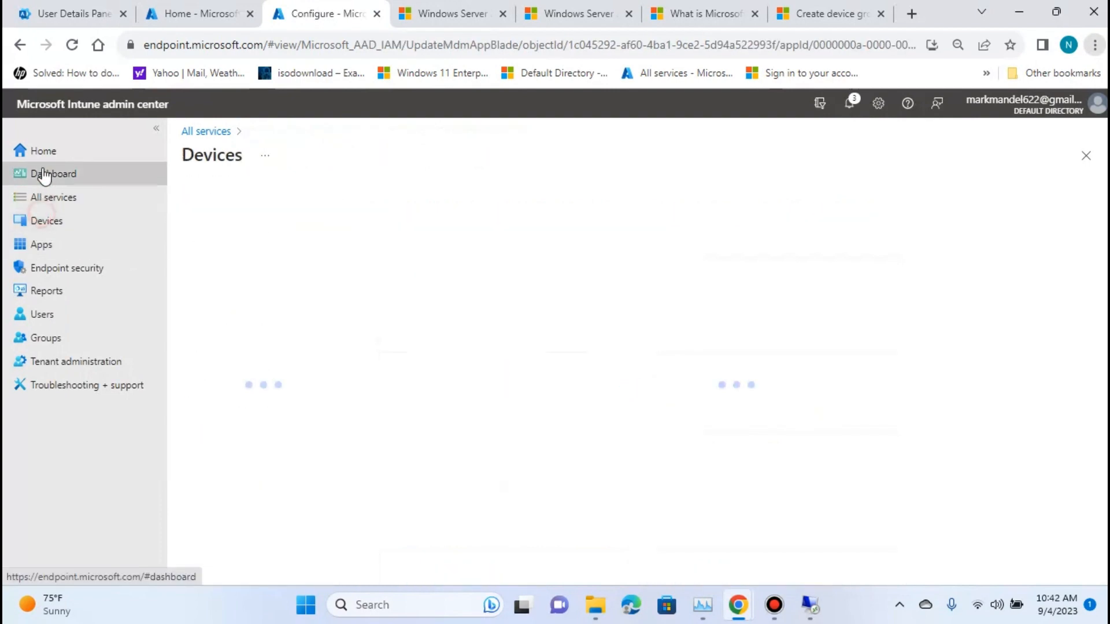
click(43, 151)
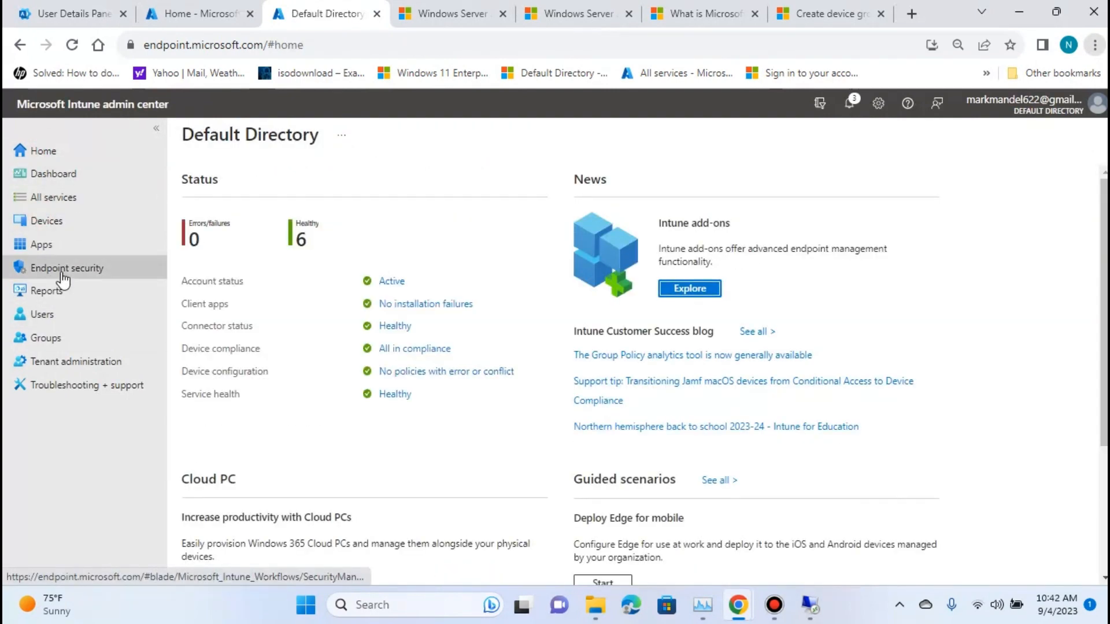
scroll(272, 403, down, 1)
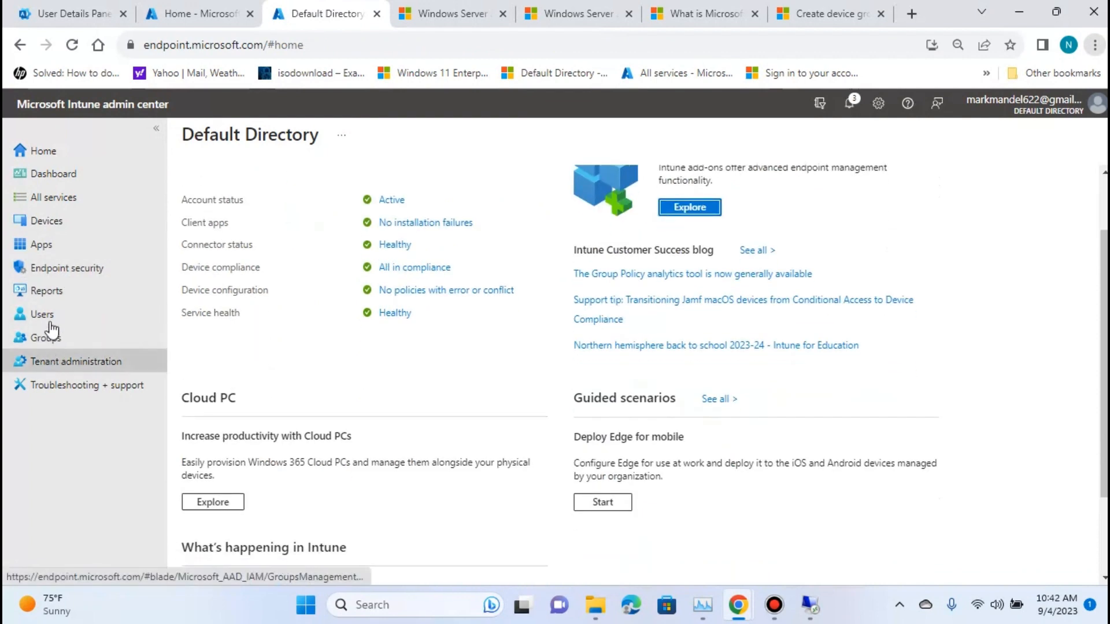
Open the Windows Autopilot deployment profiles list under Windows enrollment.
click(45, 220)
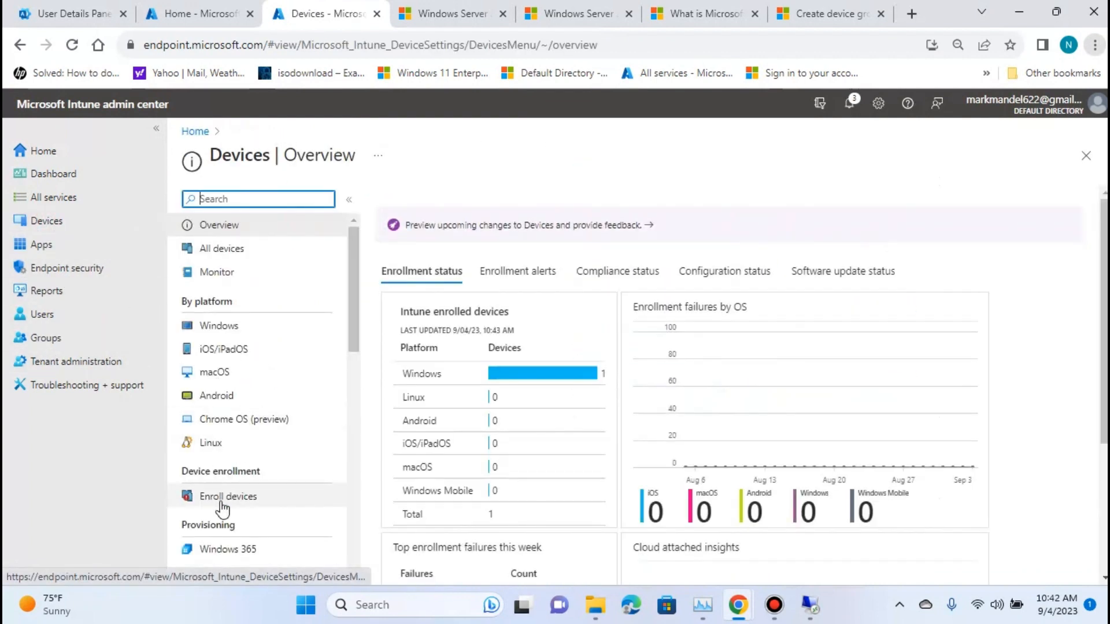
click(222, 503)
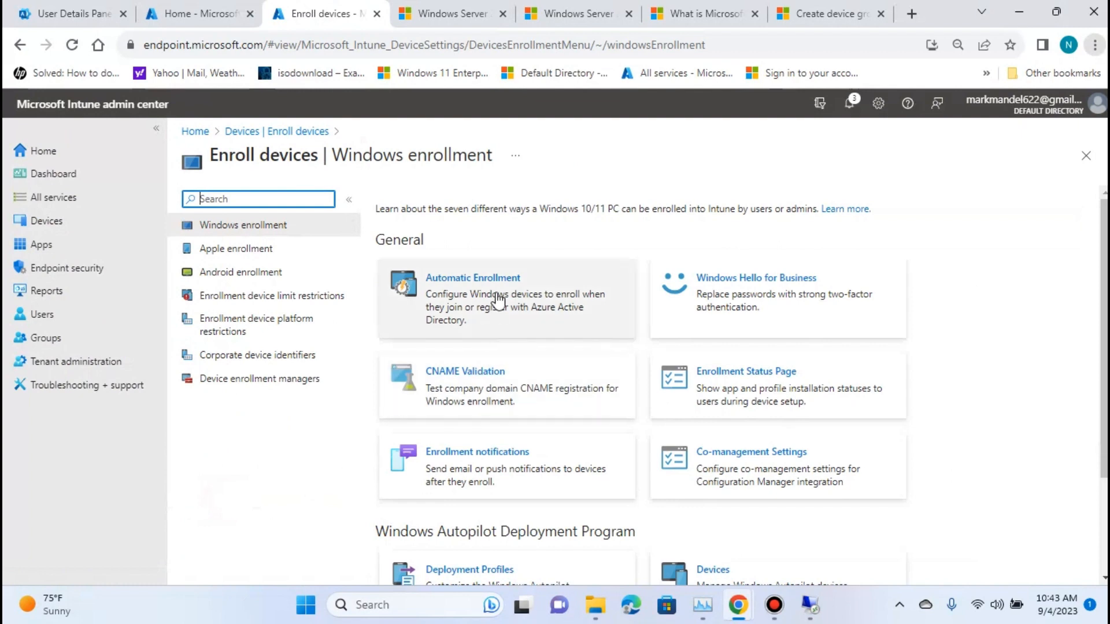
scroll(540, 314, down, 2)
click(485, 456)
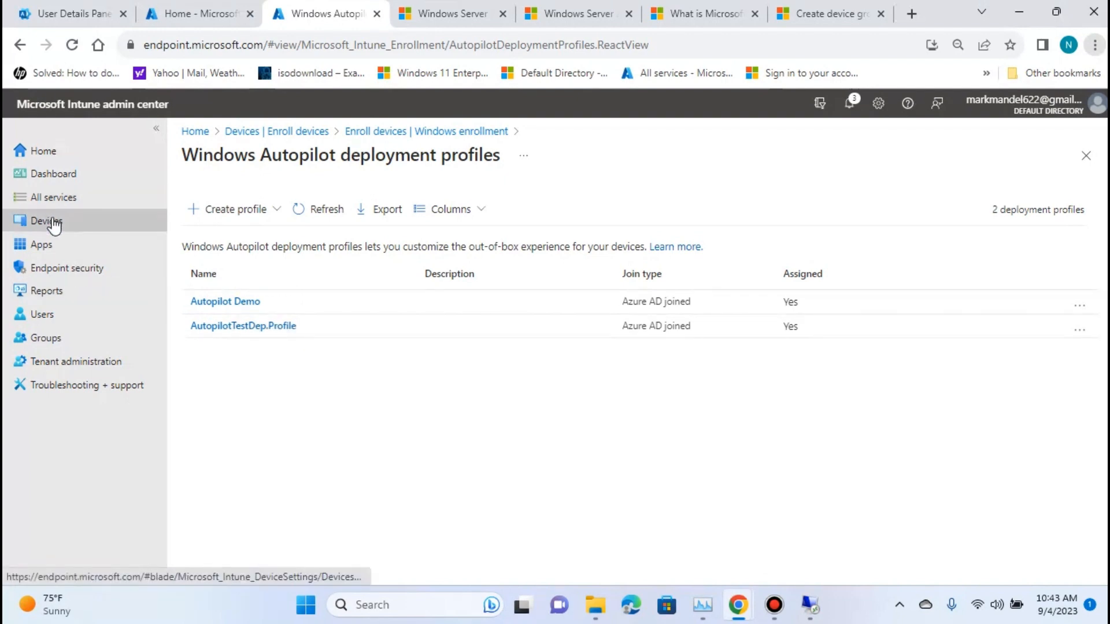
Look through all groups for TestAutoPilotGroup and return to the Devices overview.
click(46, 339)
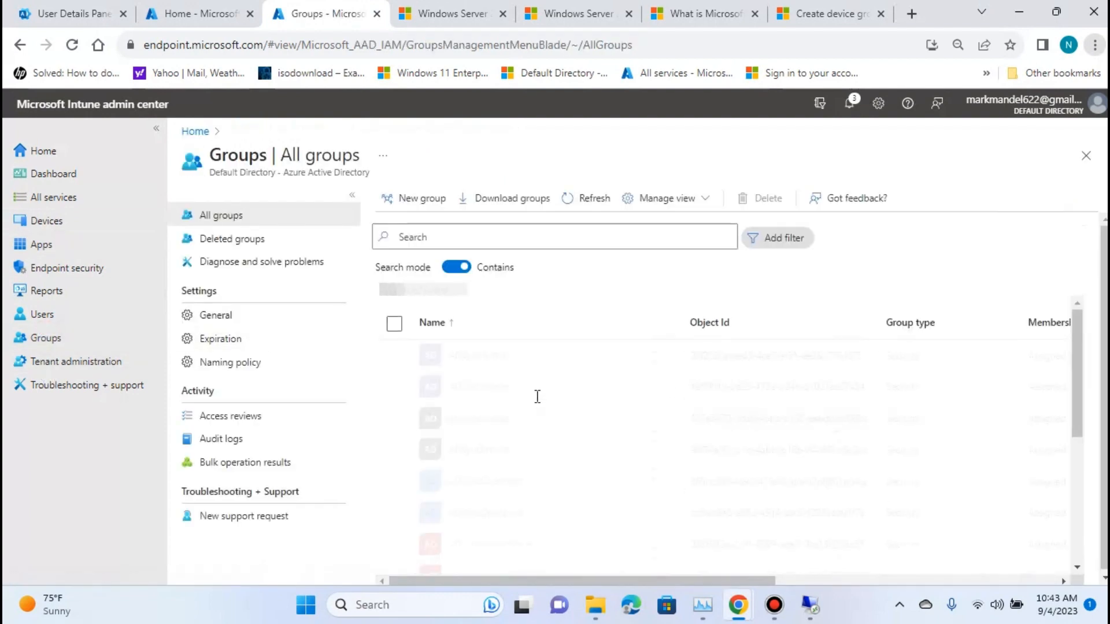
scroll(553, 408, down, 5)
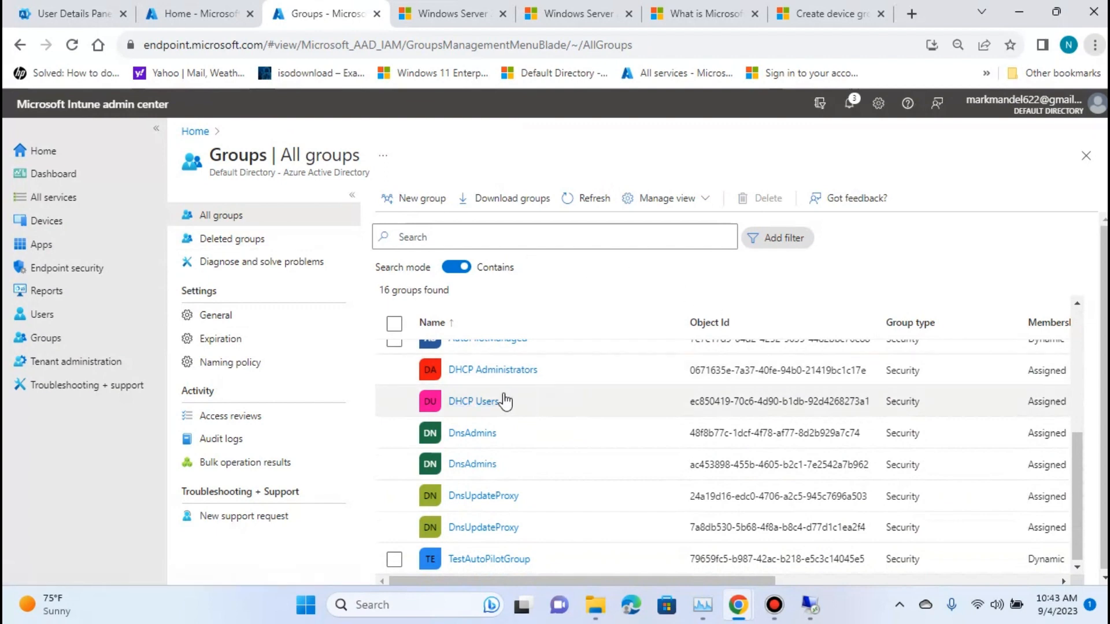
click(91, 234)
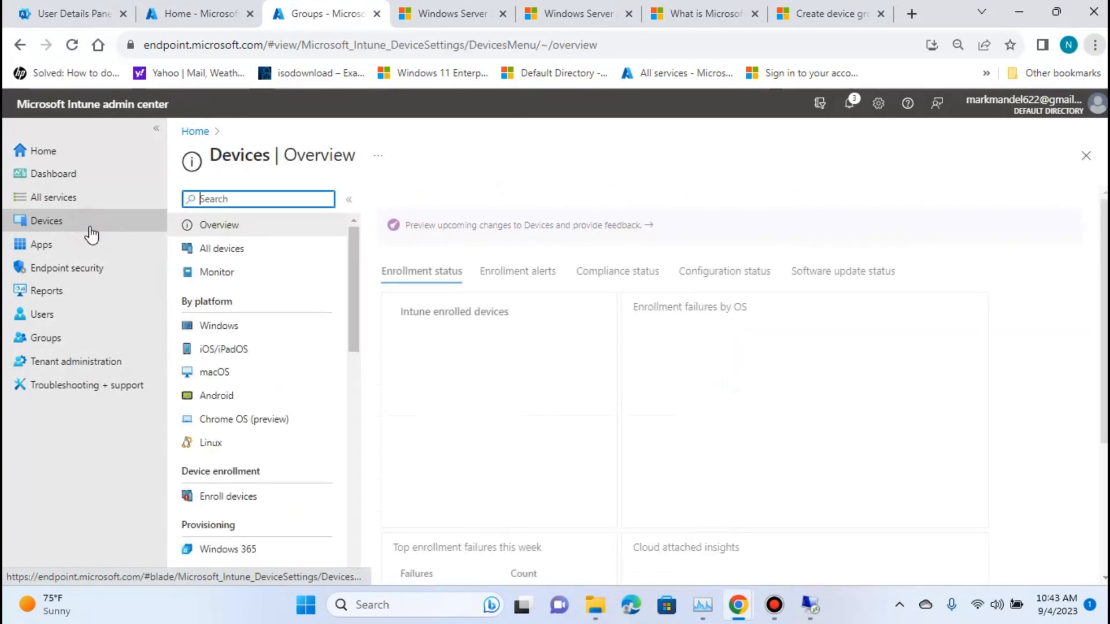